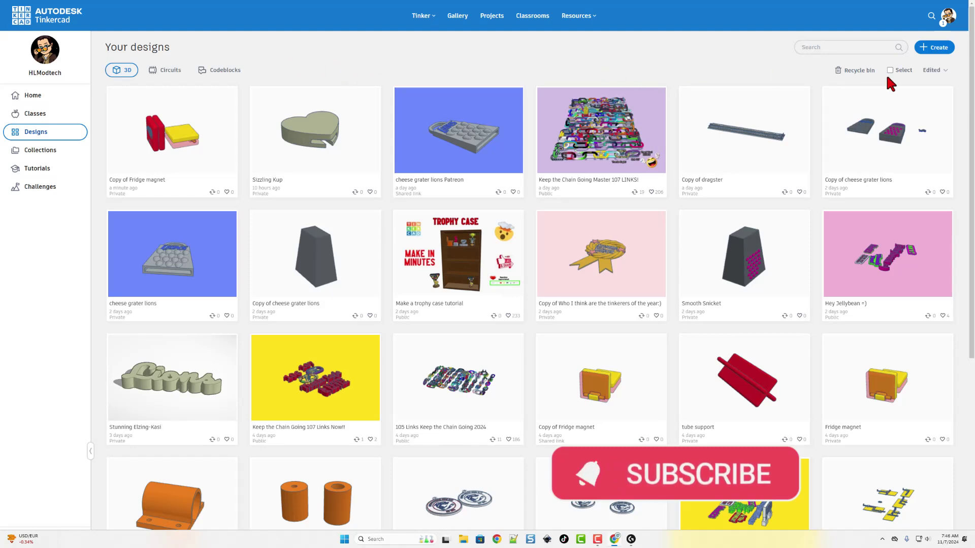
Start a new blank 3D design from the Create menu
click(934, 47)
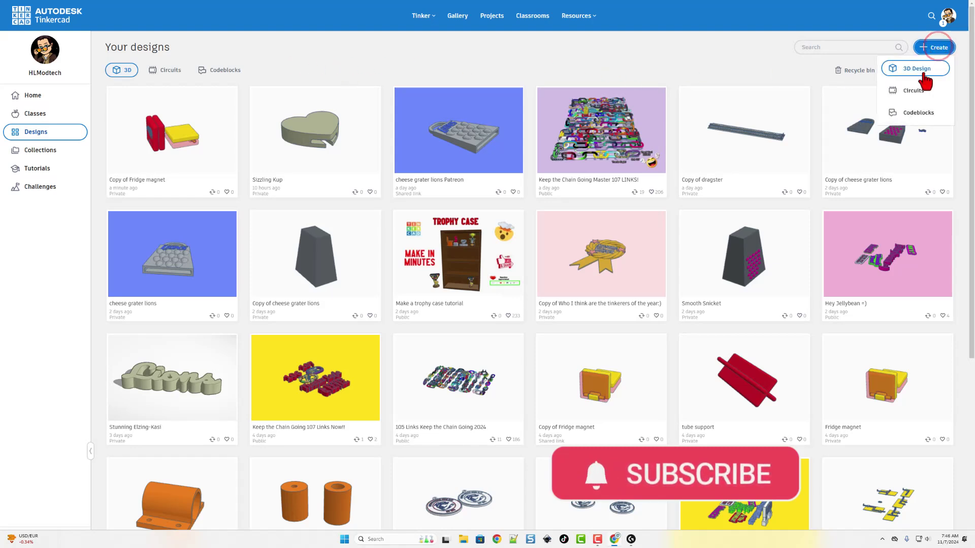
click(920, 71)
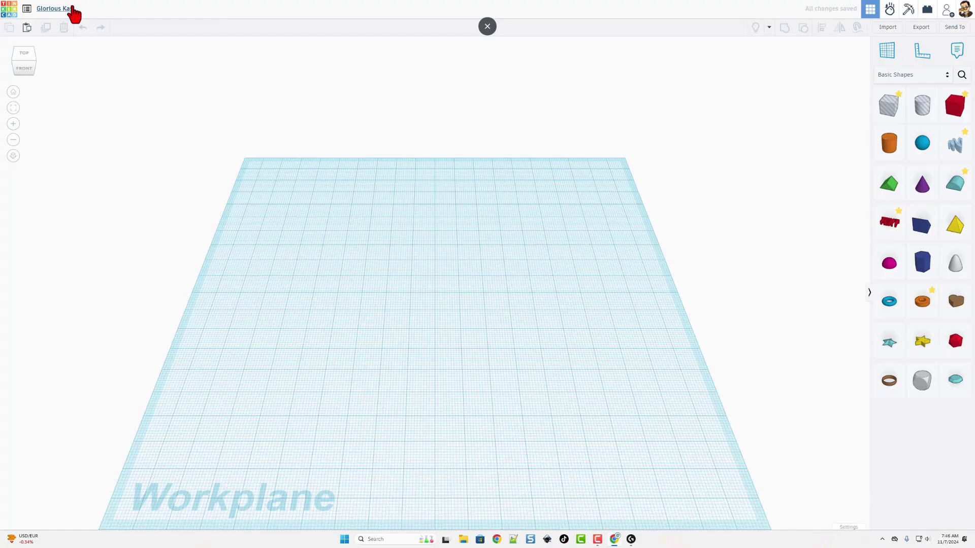
Rename the design 'Fridge magnet v2' using the 'Fridge magnet' suggestion
click(74, 11)
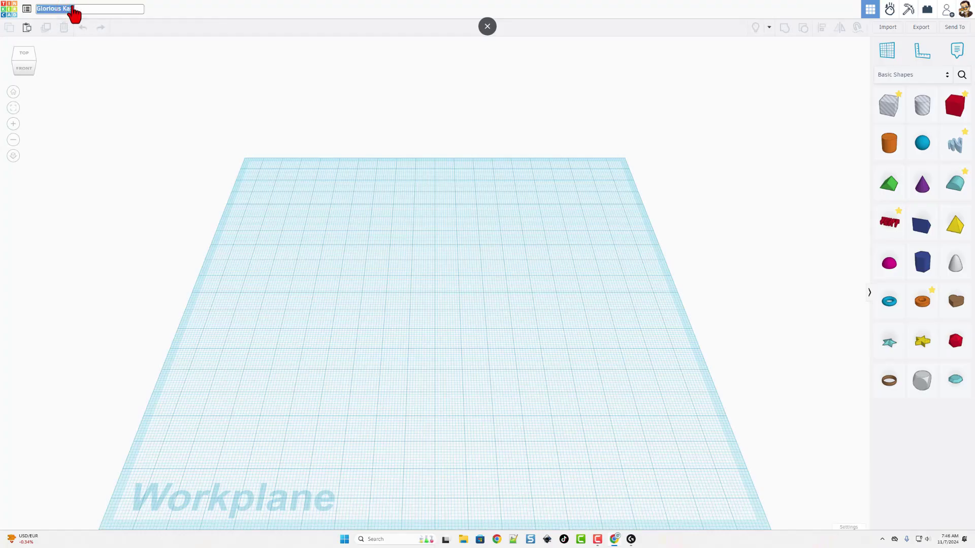
text(fridg)
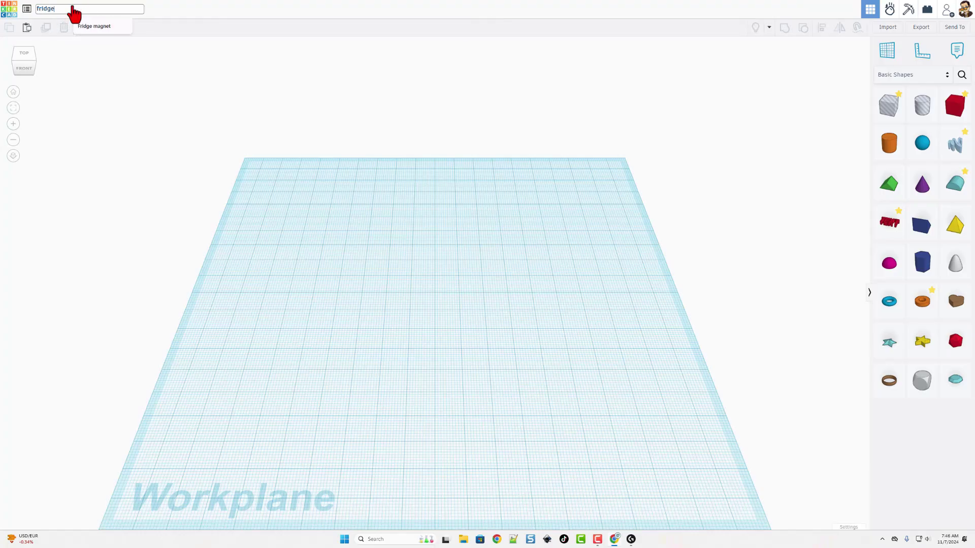
text(e)
key(Down)
key(Return)
text(v2)
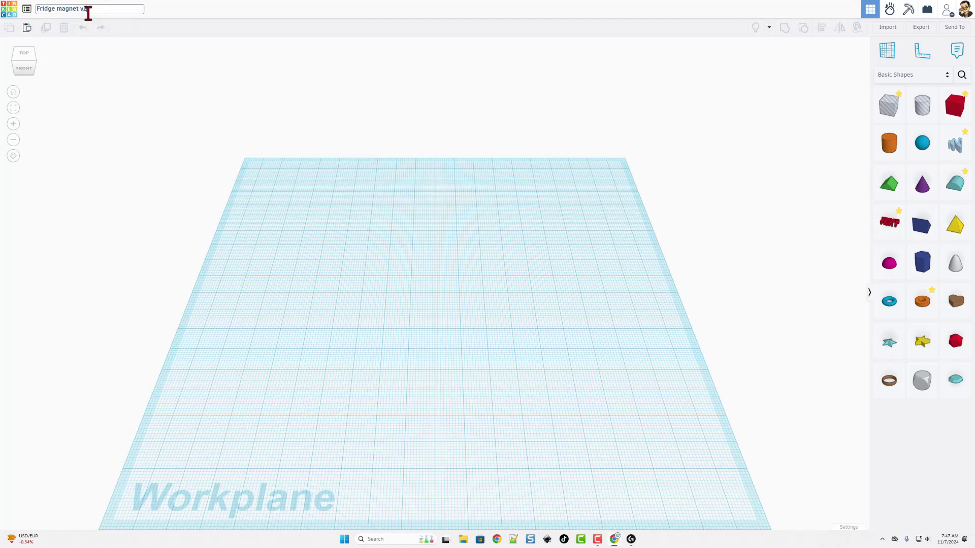
click(405, 269)
Place a box on the workplane and round its edges to radius 3
right_drag(467, 241, 512, 226)
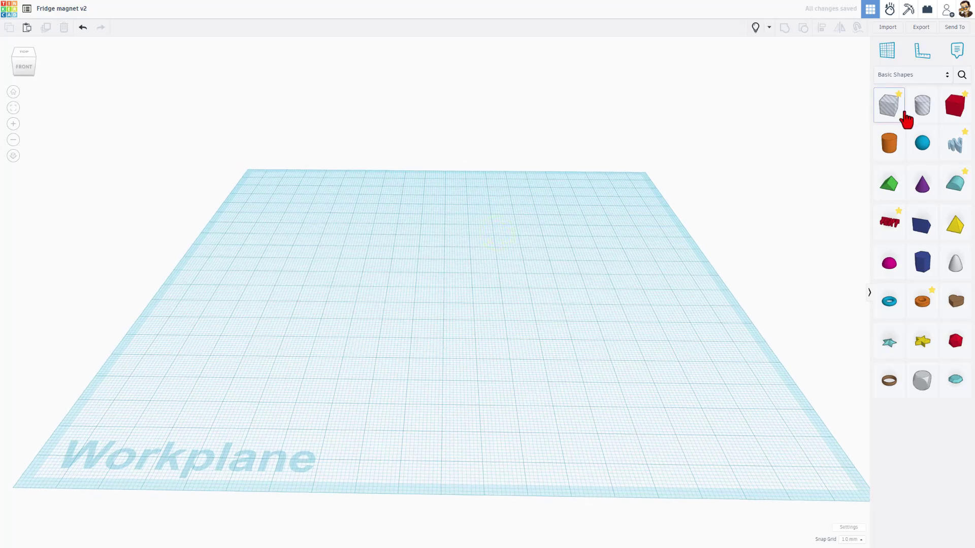
drag(955, 105, 411, 252)
right_drag(412, 252, 456, 272)
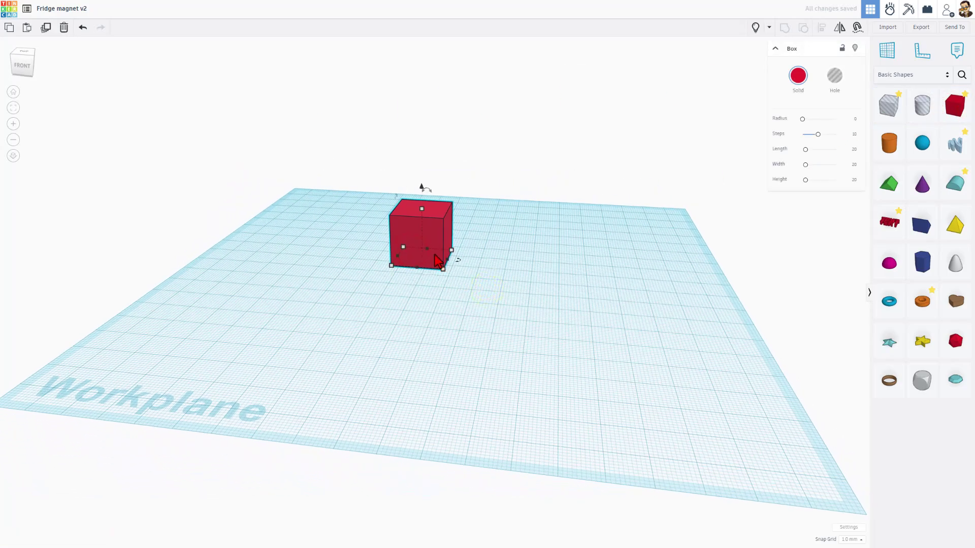
click(855, 118)
text(3)
key(Return)
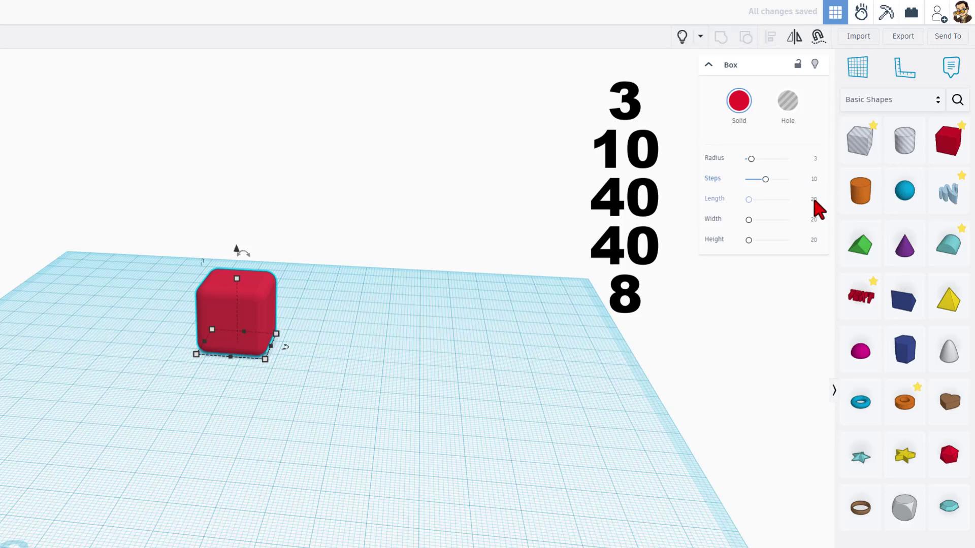
Size the box to length 40, width 40 and height 8
click(812, 200)
text(40)
key(Return)
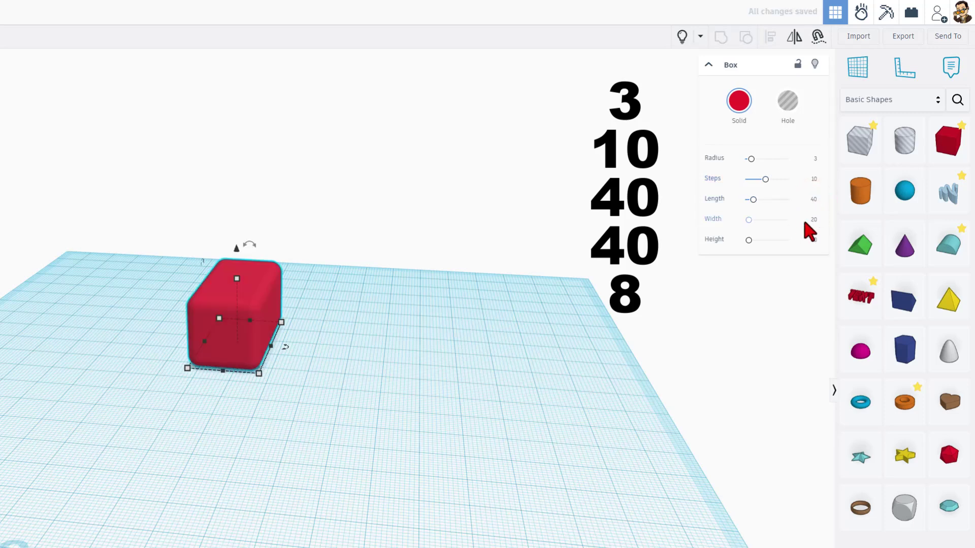
click(810, 223)
text(40)
key(Return)
click(811, 241)
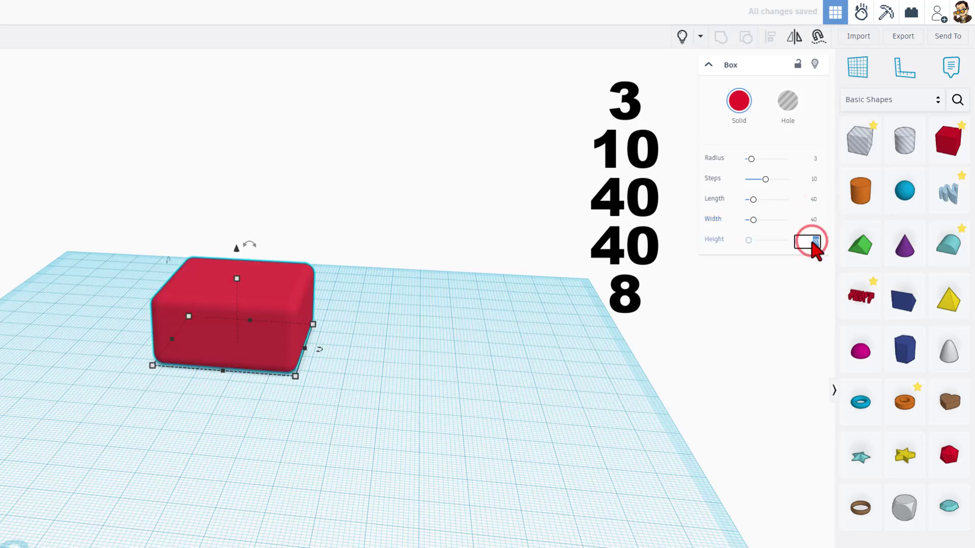
text(8)
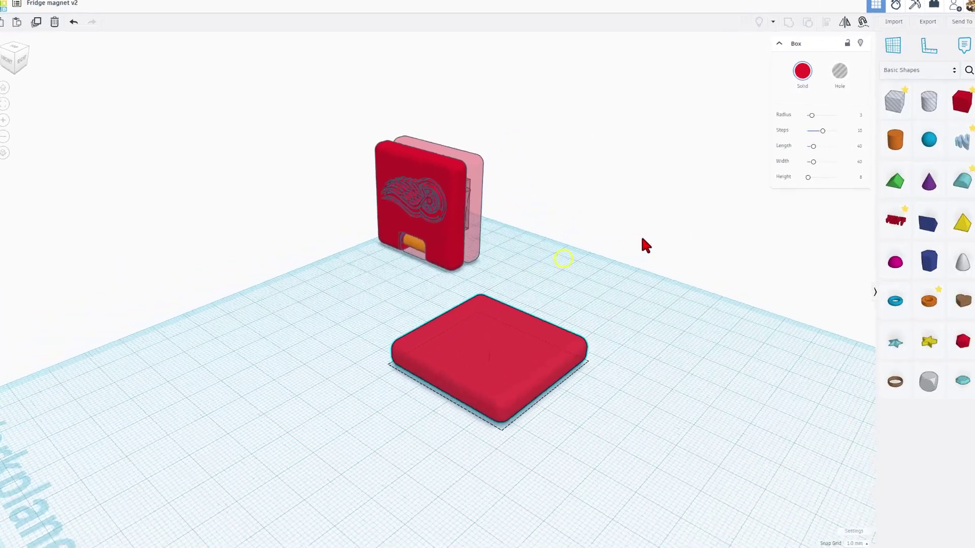
Orbit to the engraved hinged case and open it to reveal its inner parts
right_drag(661, 300, 614, 304)
right_drag(635, 253, 766, 285)
right_drag(535, 254, 331, 242)
scroll(432, 249, up, 2)
click(414, 237)
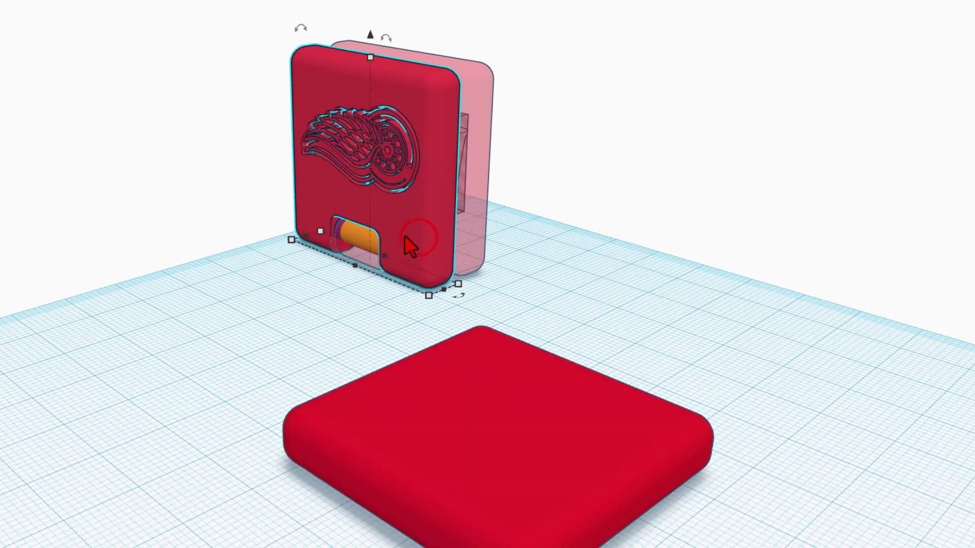
double_click(404, 233)
Orbit back around the case and select the red slab
right_drag(397, 239, 638, 362)
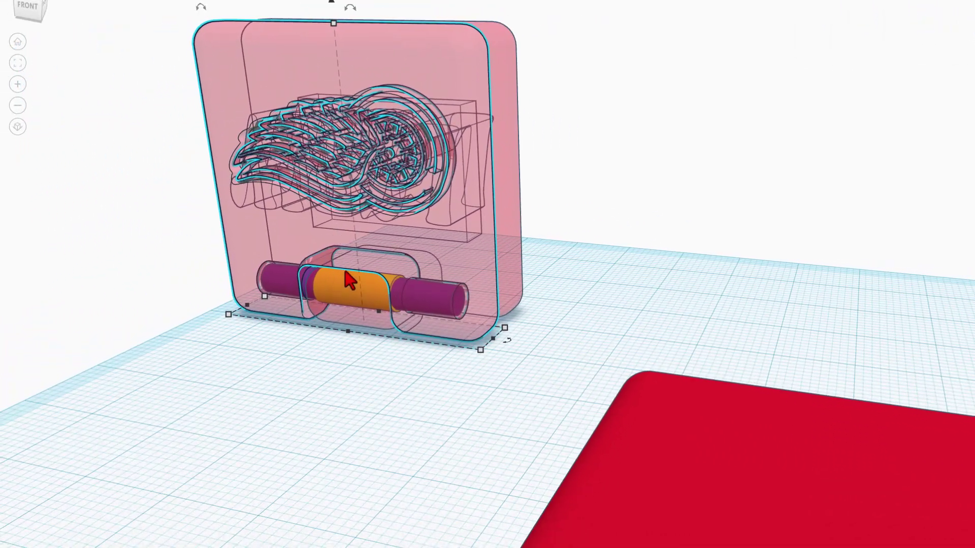
right_drag(360, 276, 200, 401)
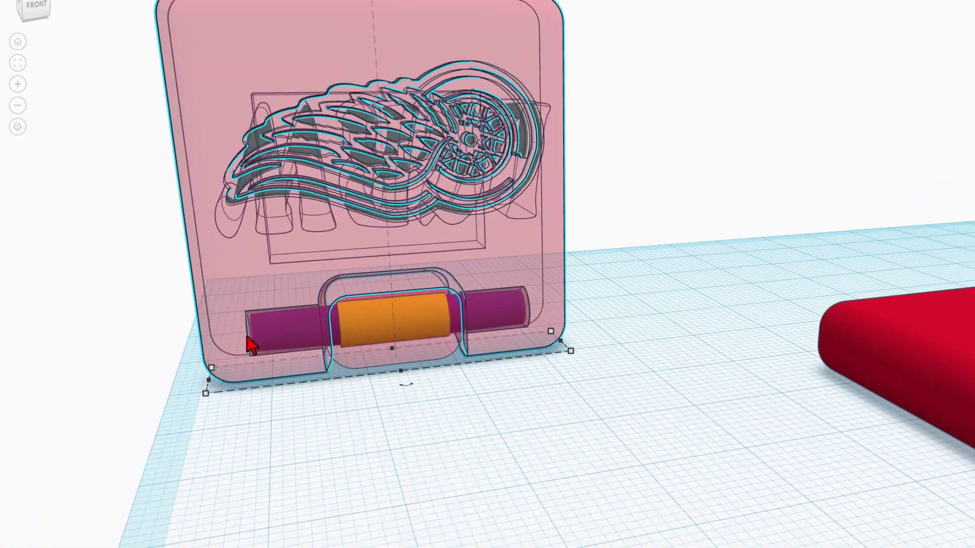
scroll(251, 341, down, 3)
right_drag(507, 288, 583, 109)
right_drag(731, 178, 784, 393)
click(599, 342)
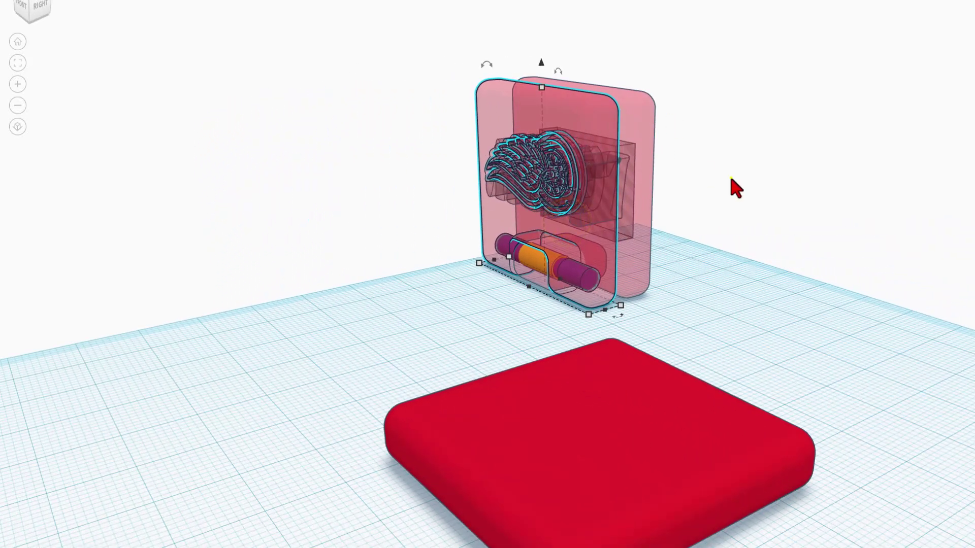
Drop the upright red slab onto the workplane and duplicate it in place
click(450, 319)
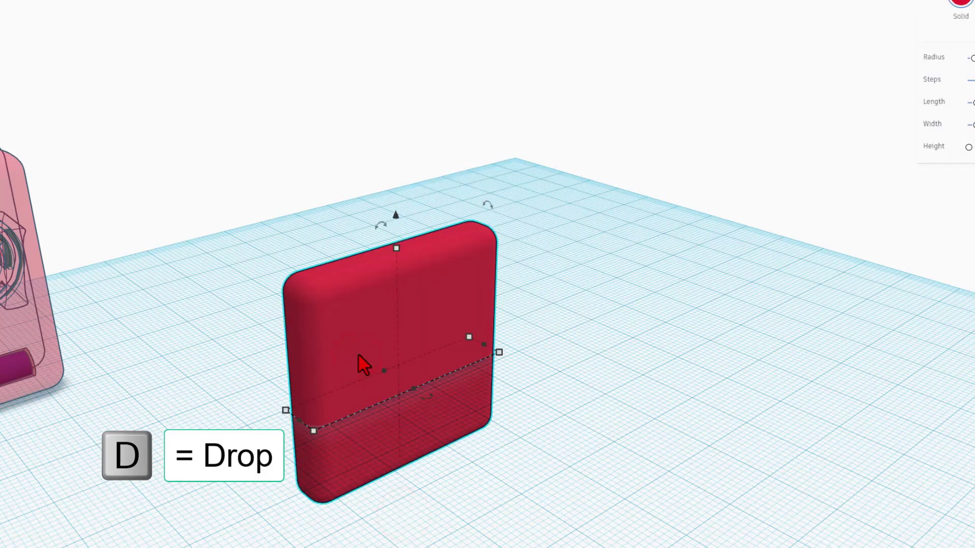
key(d)
click(462, 400)
right_drag(504, 388, 584, 406)
click(383, 320)
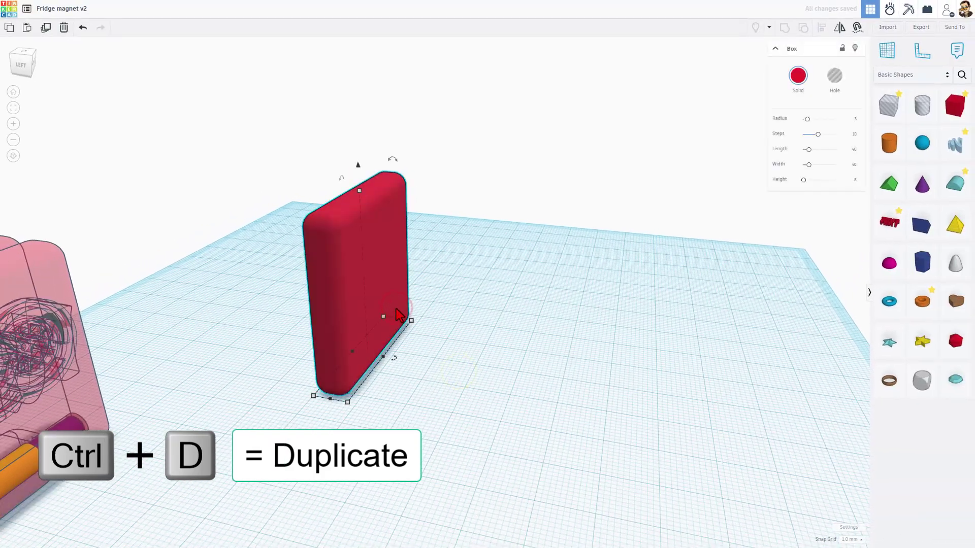
key(ctrl+d)
Place a ruler at the box corner and move the overlapping boxes to offset 0
key(ctrl+z)
right_drag(399, 314, 460, 388)
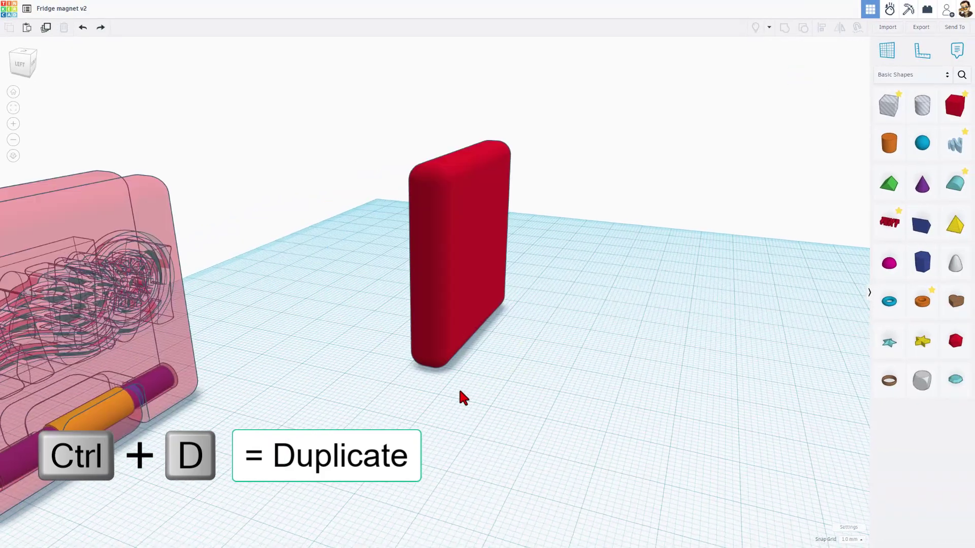
click(922, 50)
click(405, 362)
click(427, 326)
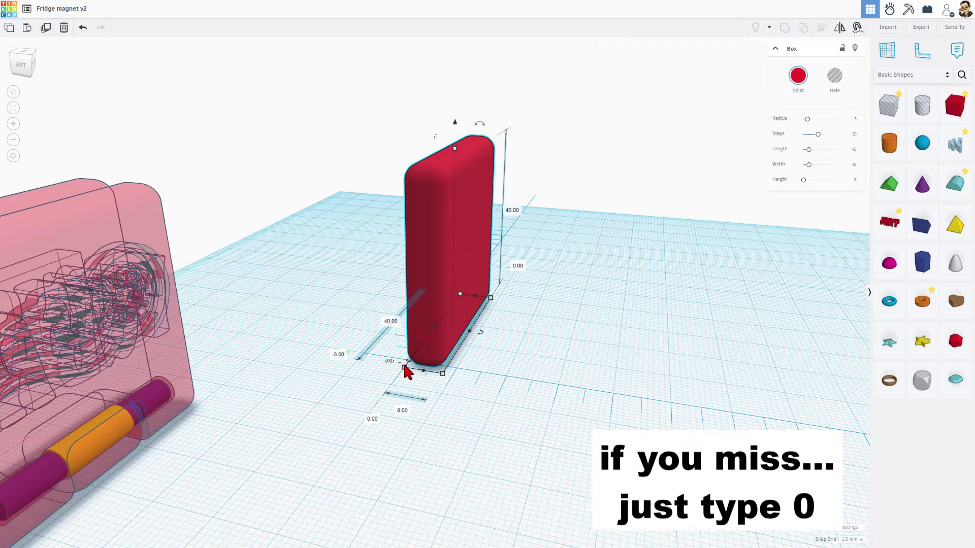
click(339, 170)
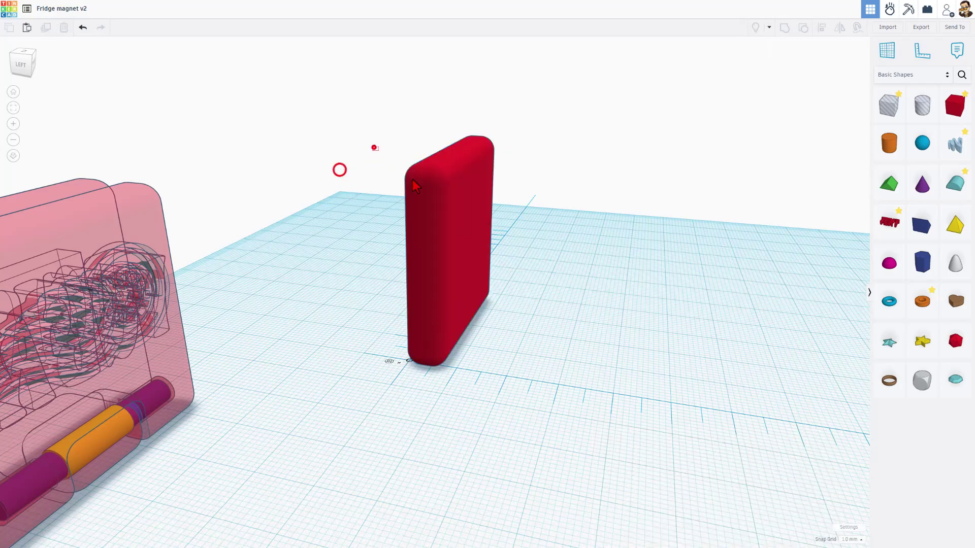
drag(440, 203, 446, 229)
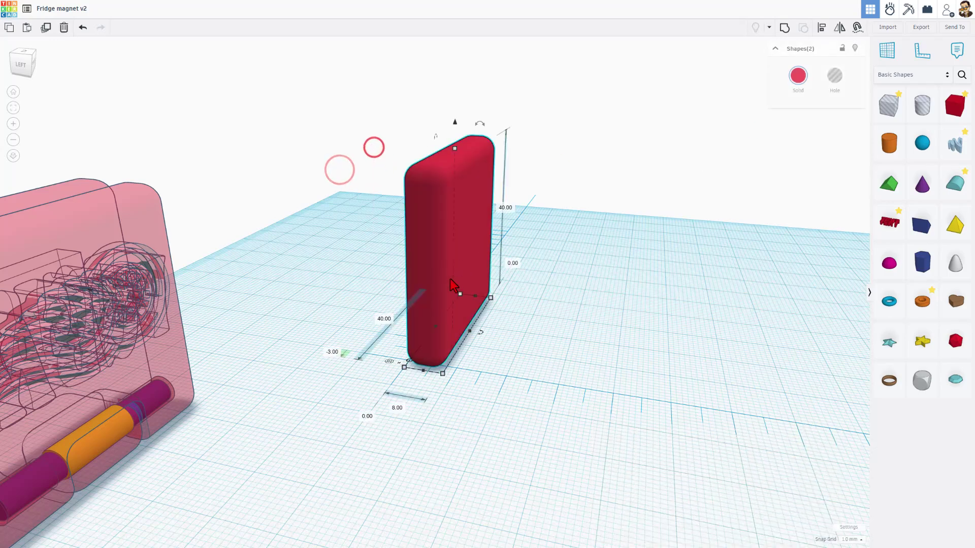
click(333, 352)
text(0)
key(Return)
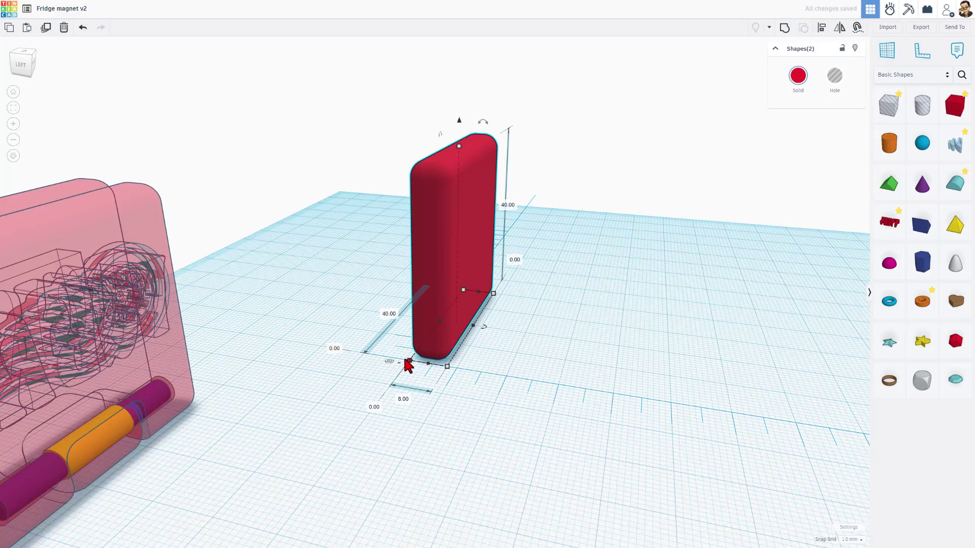
Duplicate one board and shift the copy 9 mm along the width
right_drag(369, 403, 433, 446)
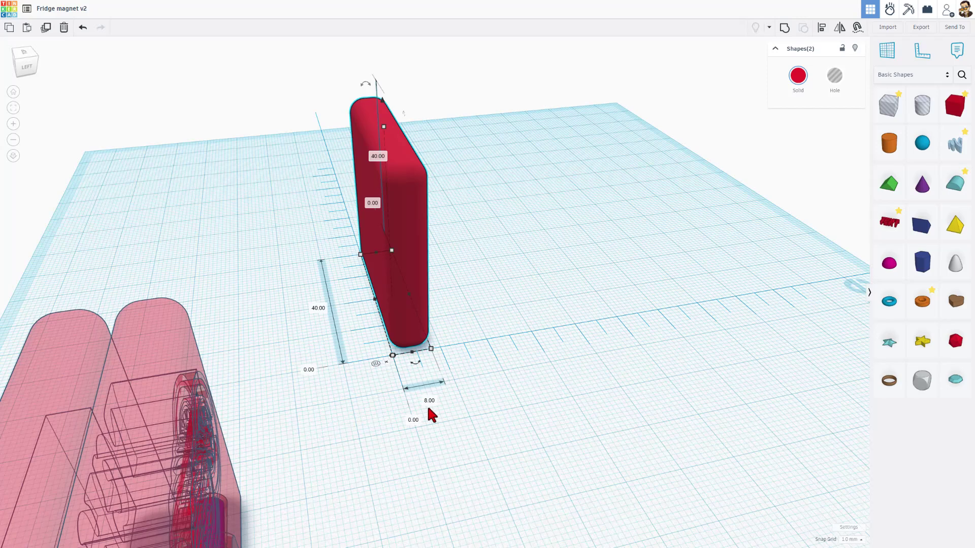
click(533, 323)
click(415, 286)
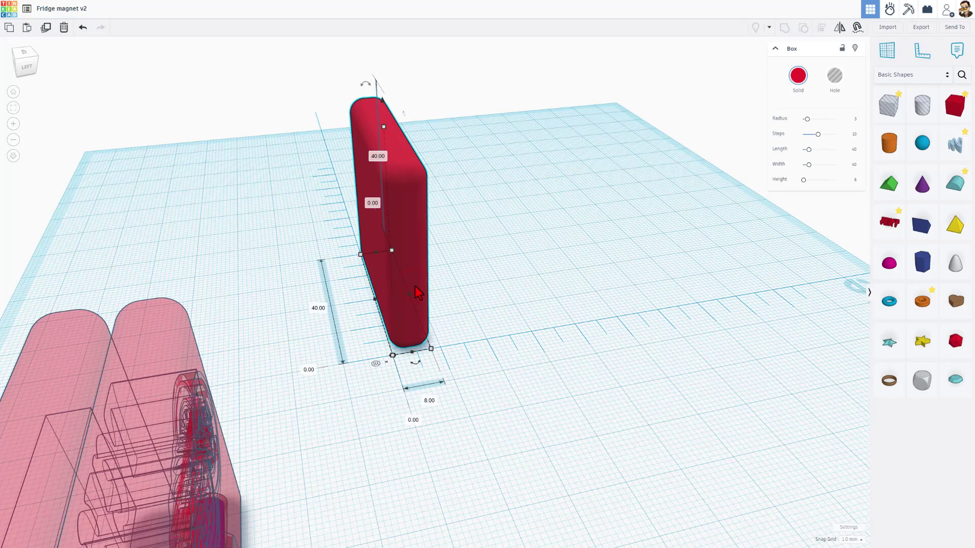
key(ctrl+d)
key(Right)
key(Right)
key(Right)
key(Right)
key(Right)
key(Right)
key(Right)
key(Right)
key(Right)
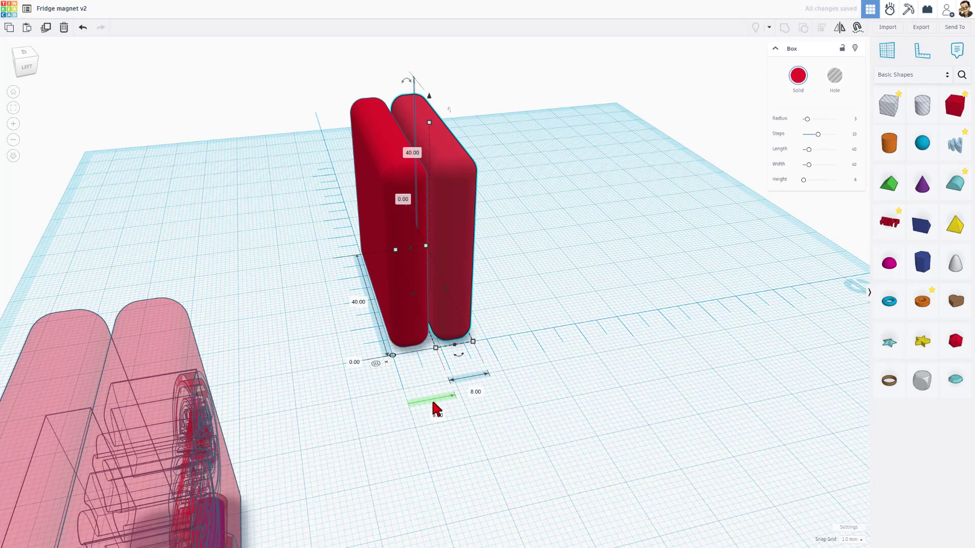
Switch the ruler to midpoint measuring to read 8 mm thickness and 9 mm spacing
scroll(434, 316, up, 3)
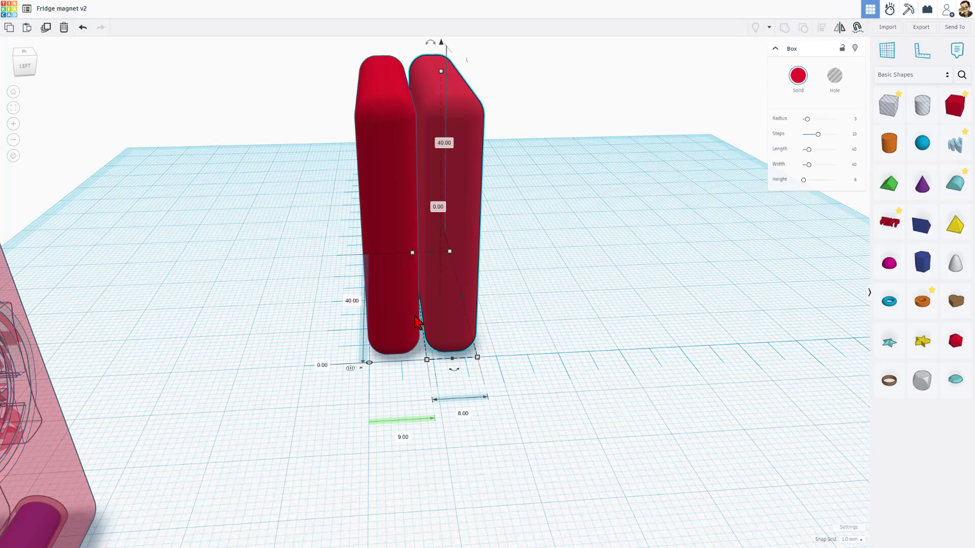
scroll(416, 323, up, 5)
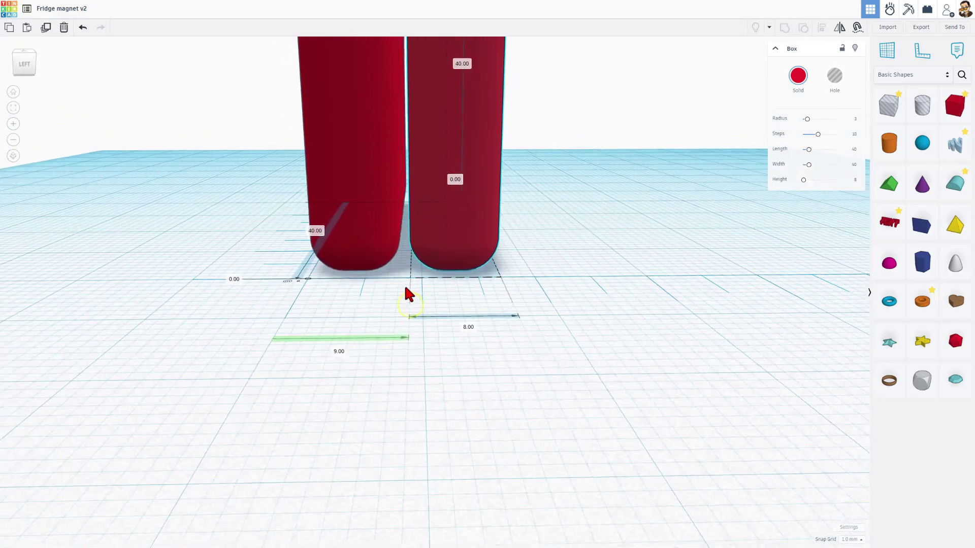
scroll(385, 350, down, 3)
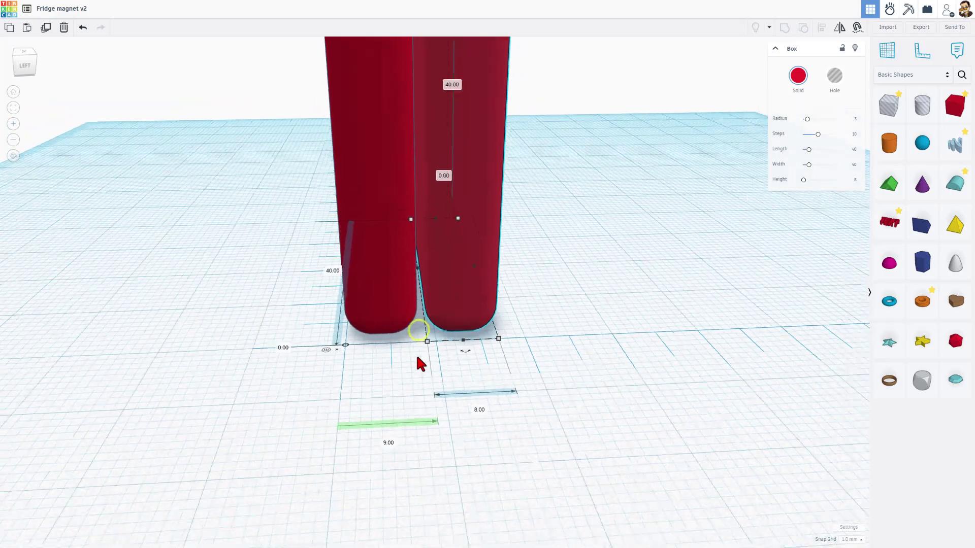
right_drag(447, 385, 320, 401)
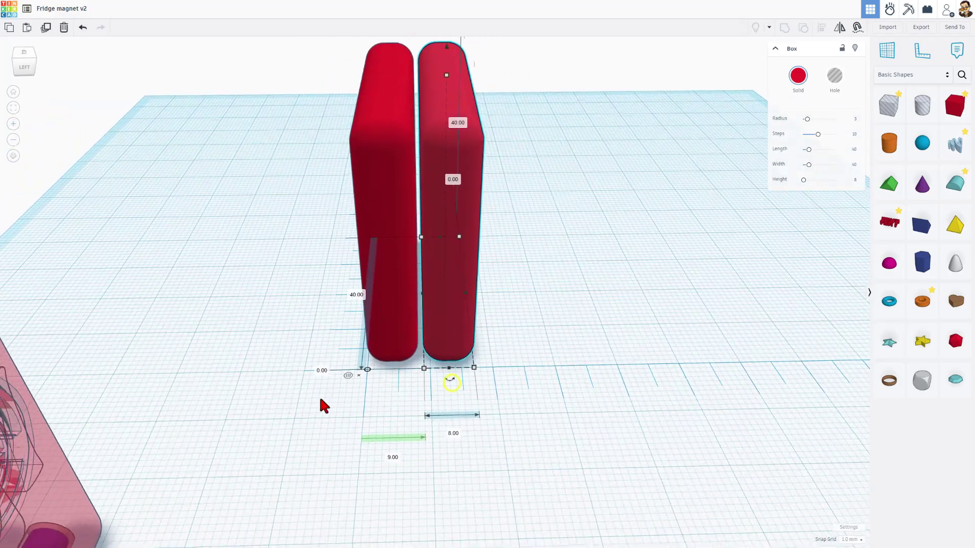
click(348, 376)
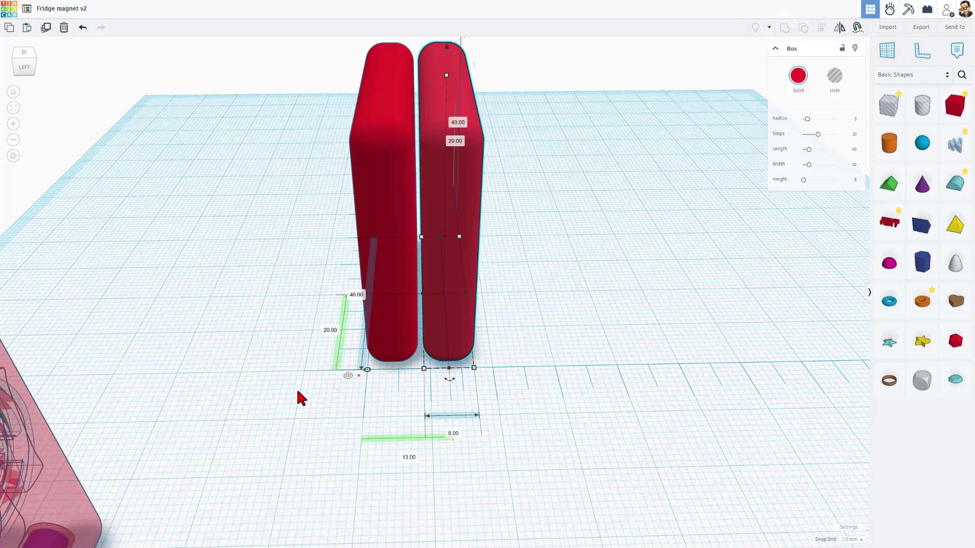
click(348, 376)
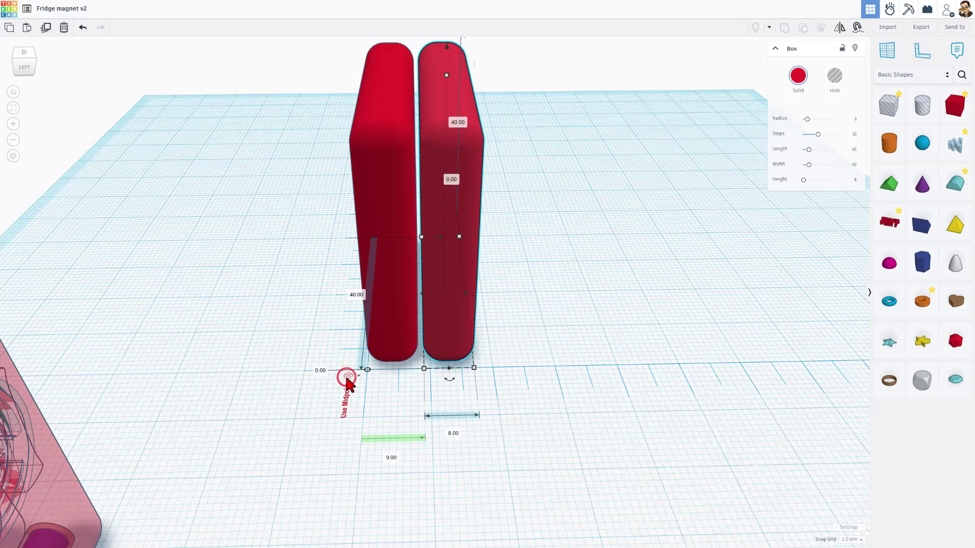
right_drag(619, 391, 339, 347)
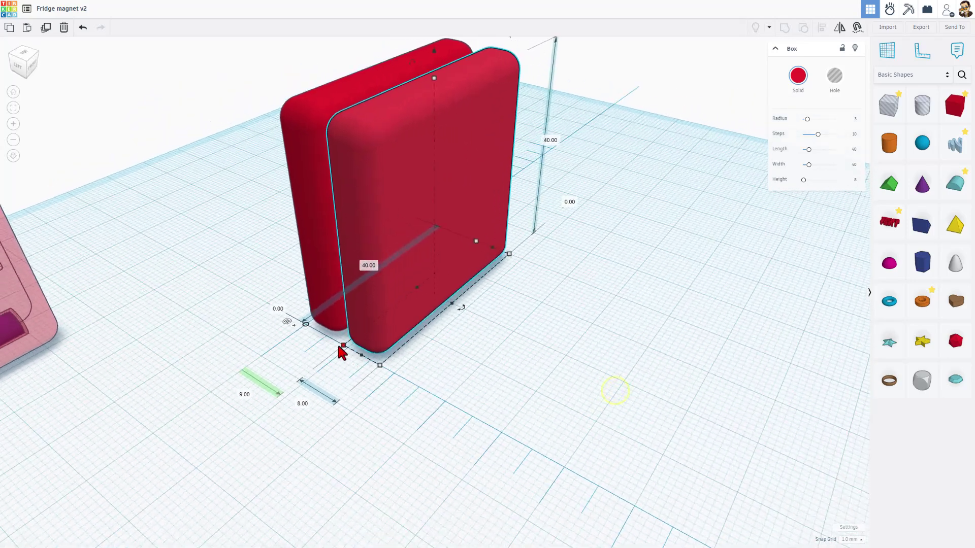
Remove the ruler and duplicate the front board, moving the copy forward
click(295, 325)
click(543, 368)
right_drag(555, 370, 525, 352)
click(431, 245)
key(ctrl+d)
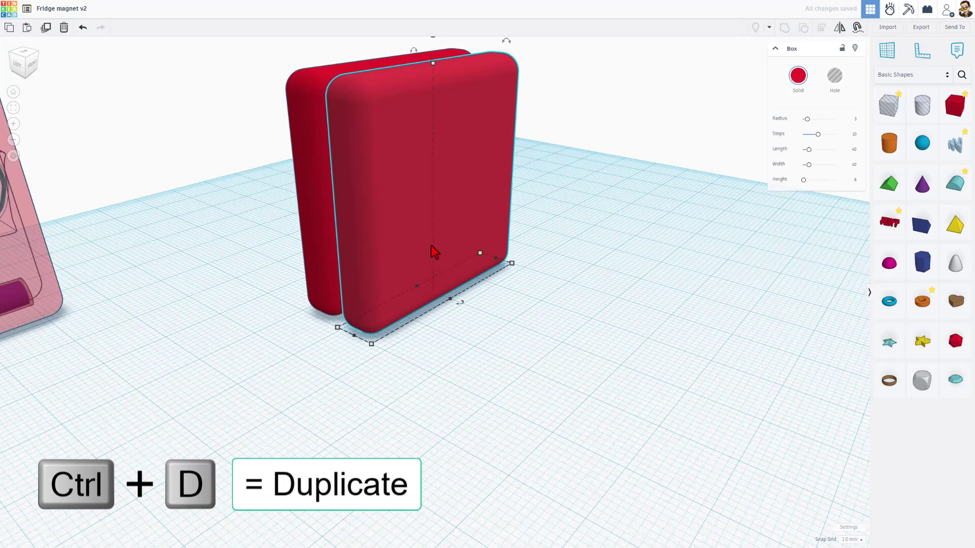
key(shift+Up)
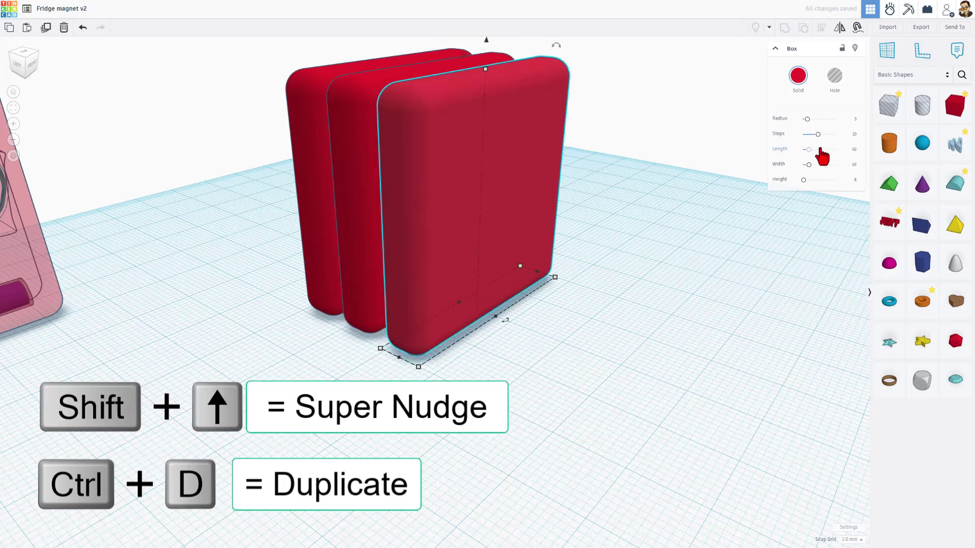
Resize the copy to length 8, width 15, height 16 and drop it onto the workplane
click(553, 245)
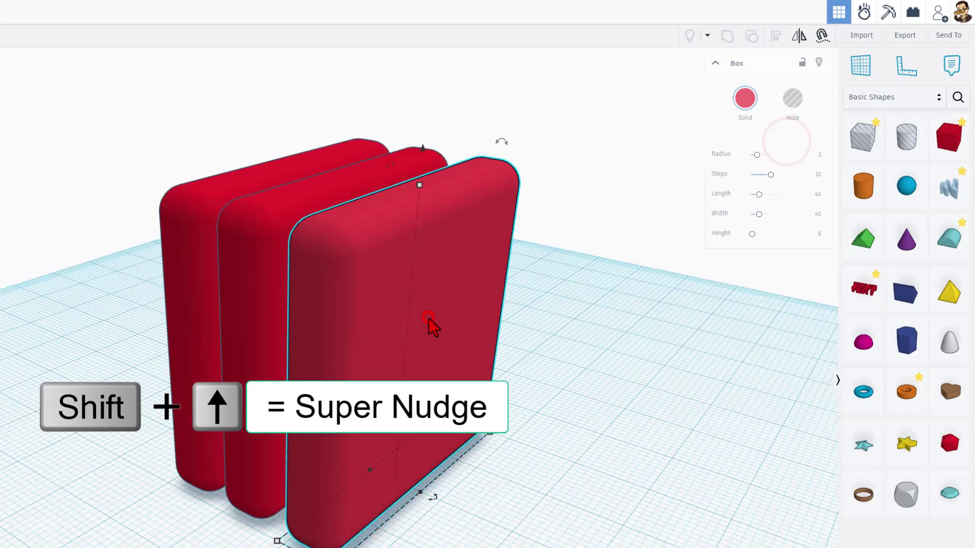
click(816, 196)
text(8)
key(Return)
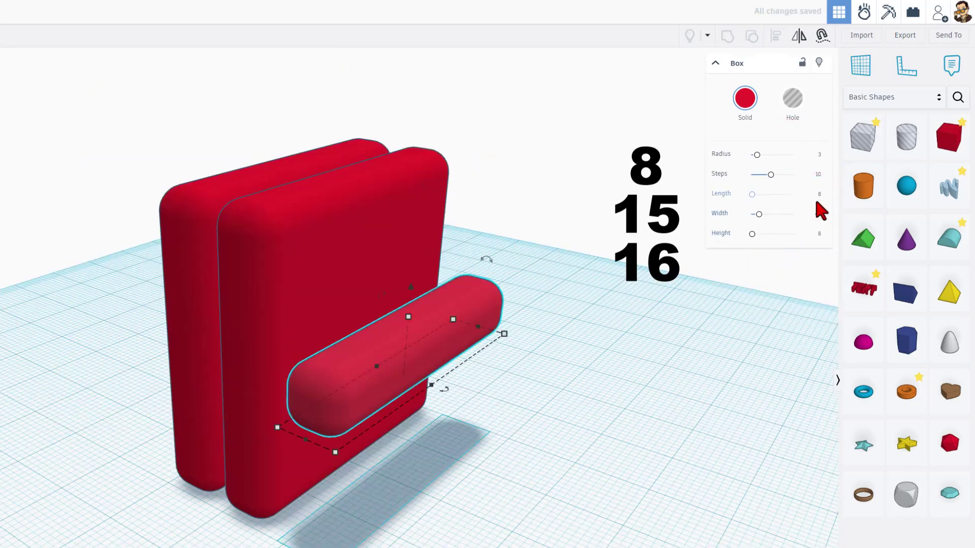
click(812, 214)
text(15)
key(Return)
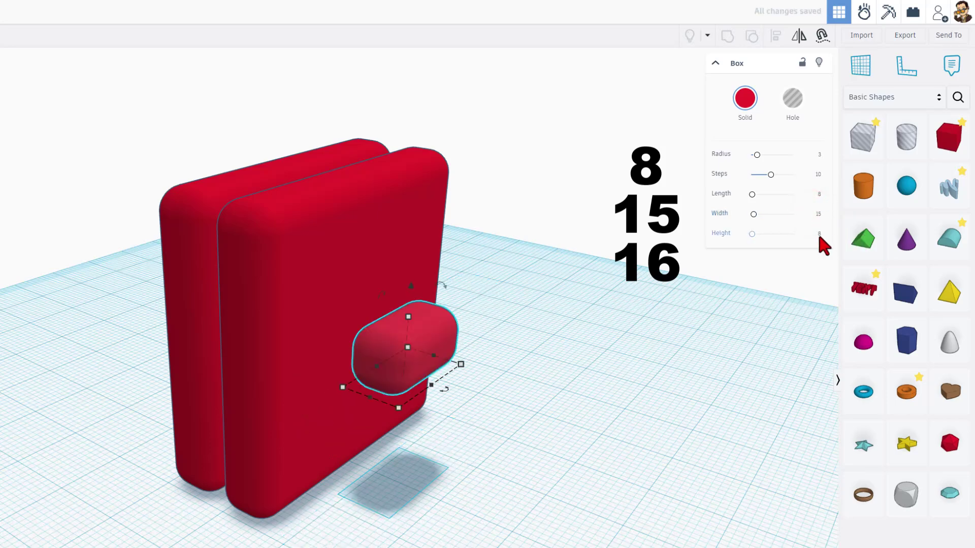
click(818, 234)
text(16)
key(Return)
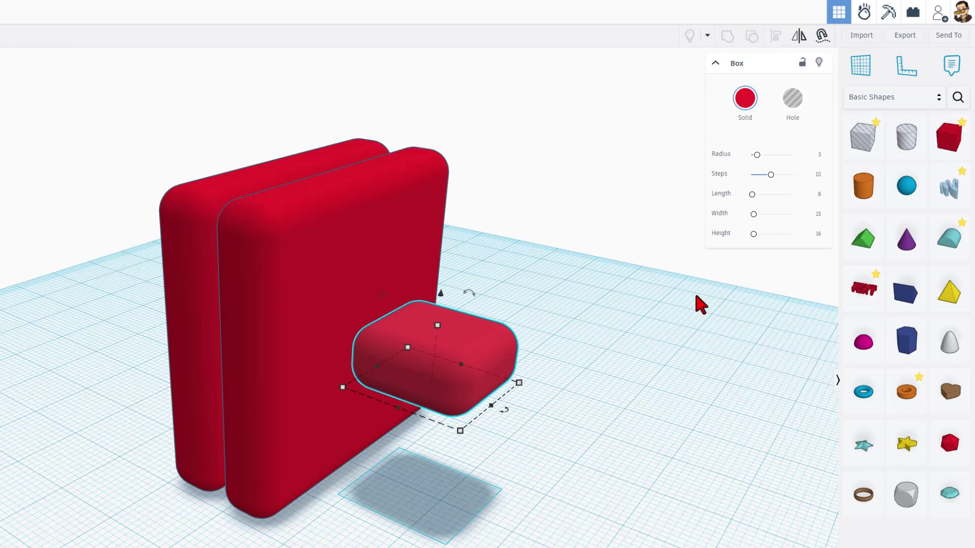
key(d)
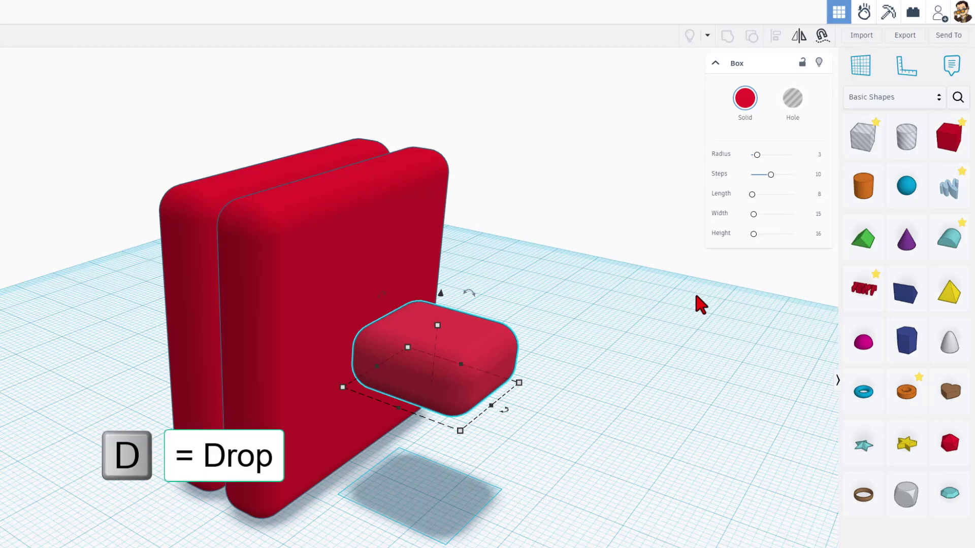
key(d)
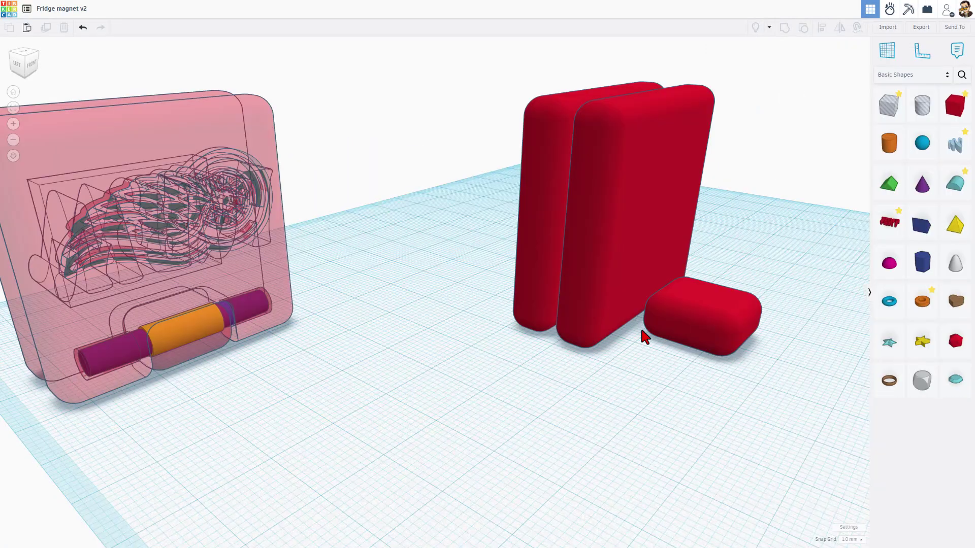
Align the small block to the lower-left edge of the rear board, using the rear board as reference
click(678, 296)
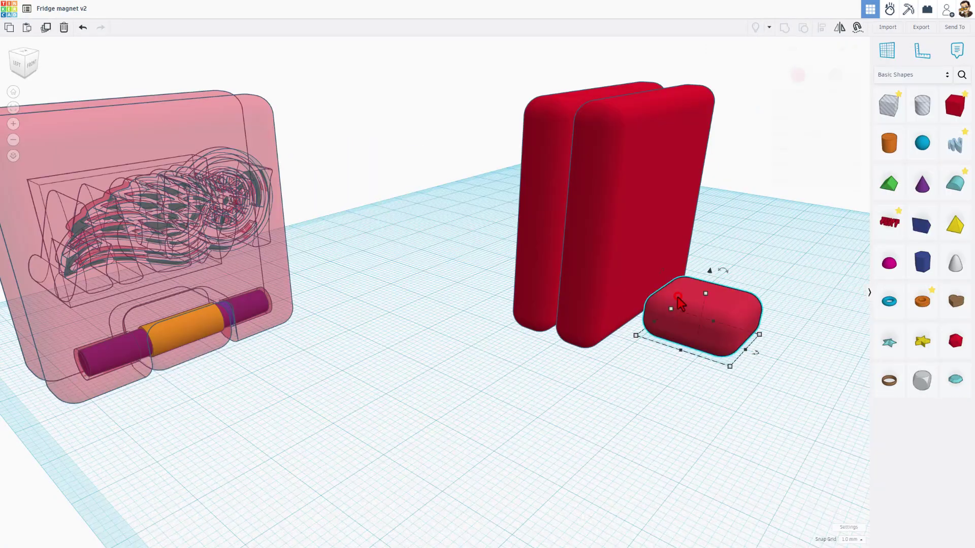
shift+click(548, 214)
key(l)
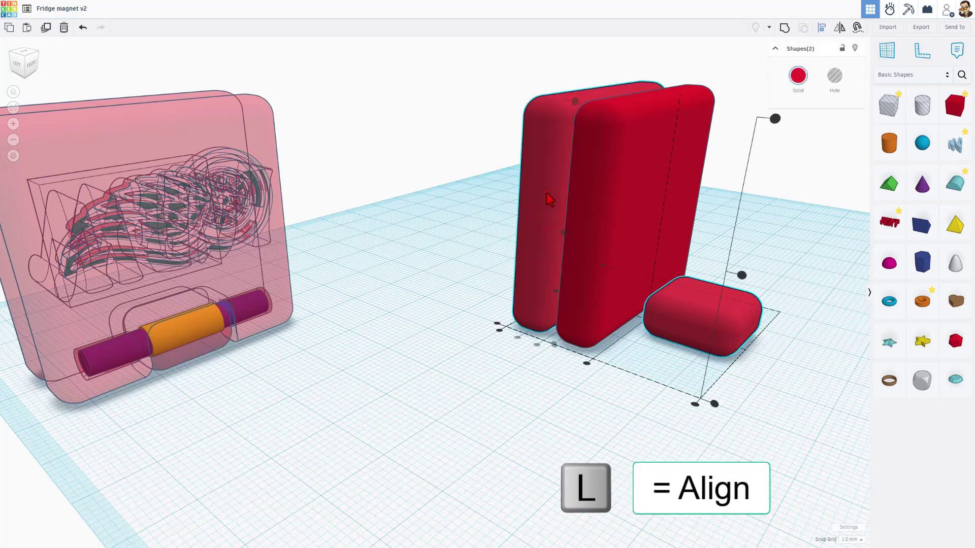
click(546, 193)
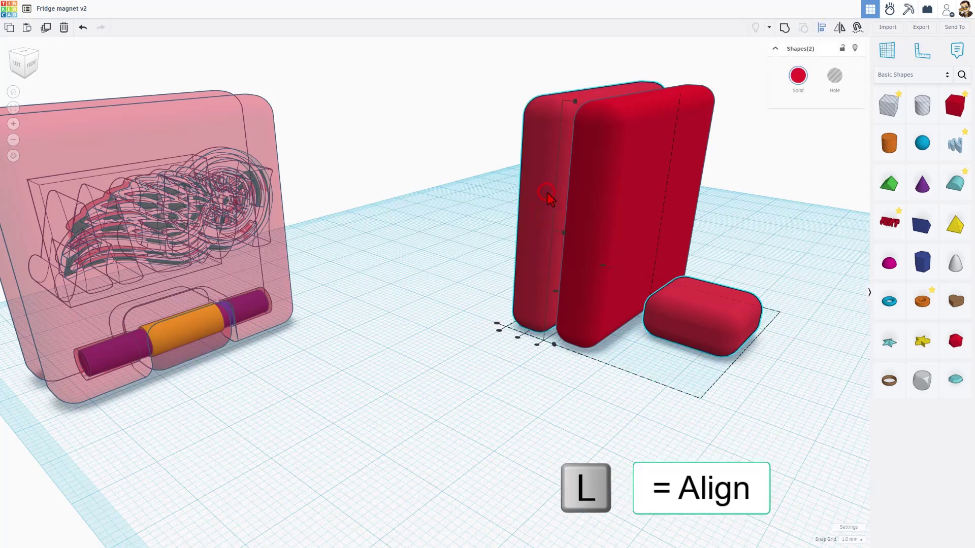
click(498, 331)
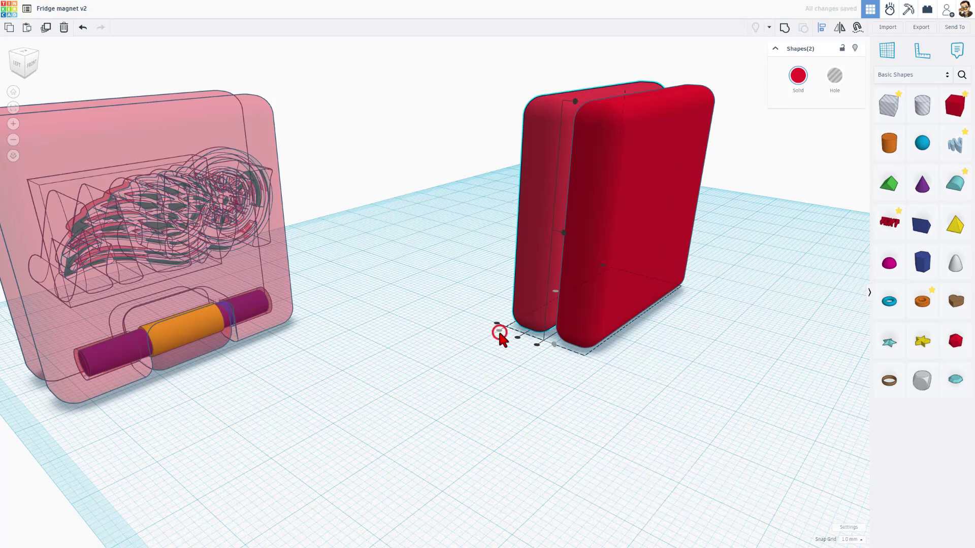
click(15, 60)
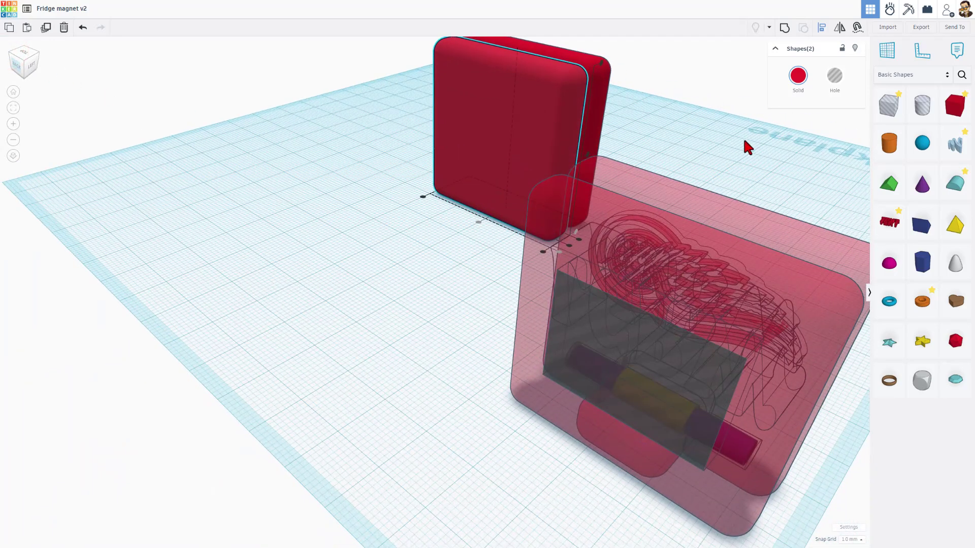
right_drag(745, 142, 513, 137)
click(773, 319)
Hide the front board and nudge the small block 1 mm sideways
click(678, 226)
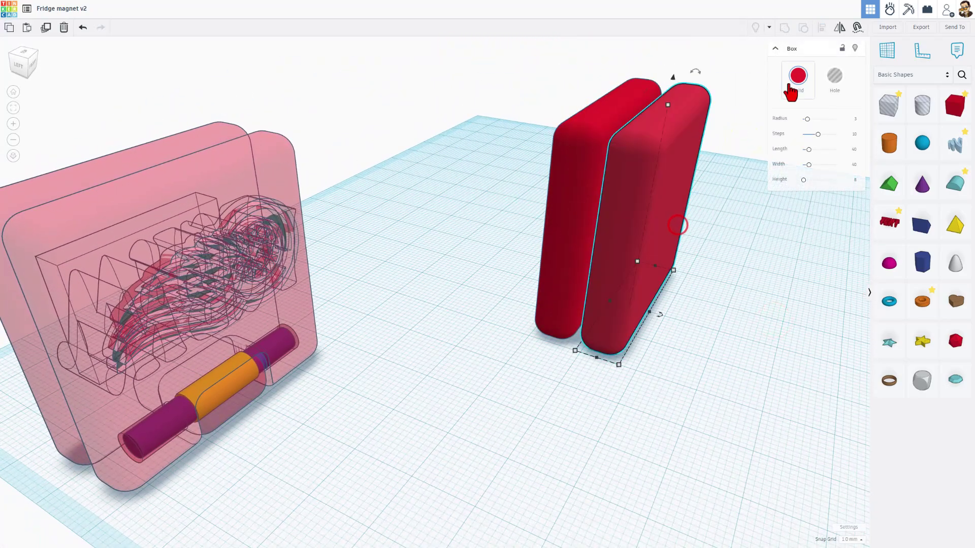
click(855, 48)
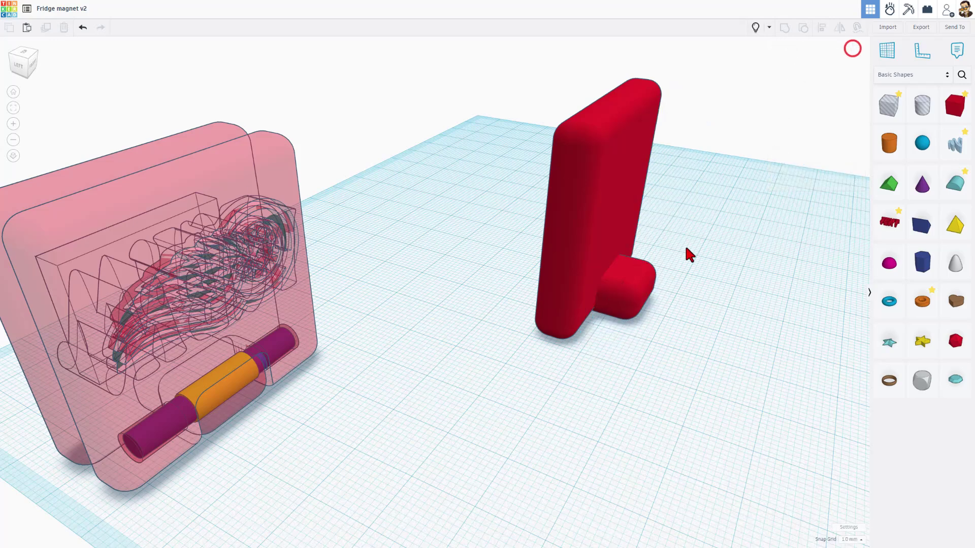
click(645, 304)
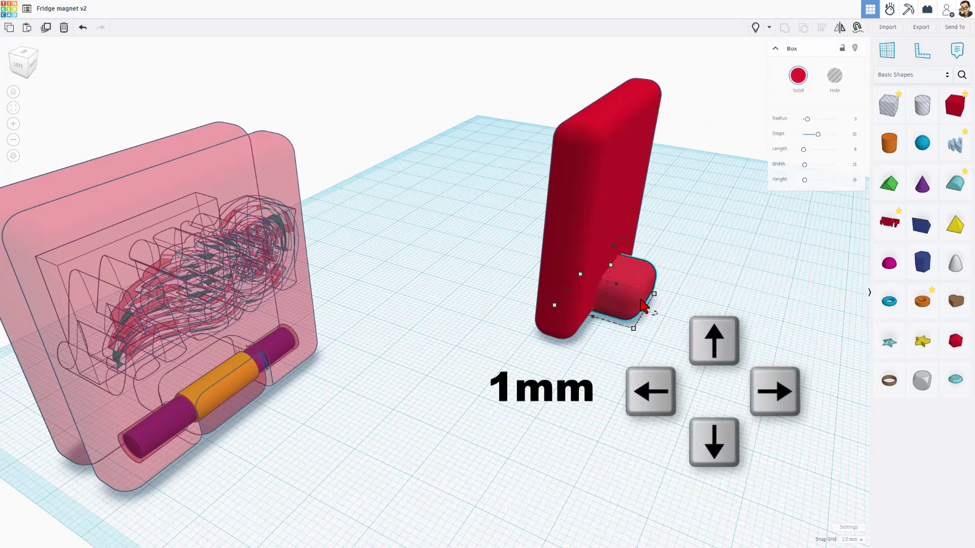
key(Right)
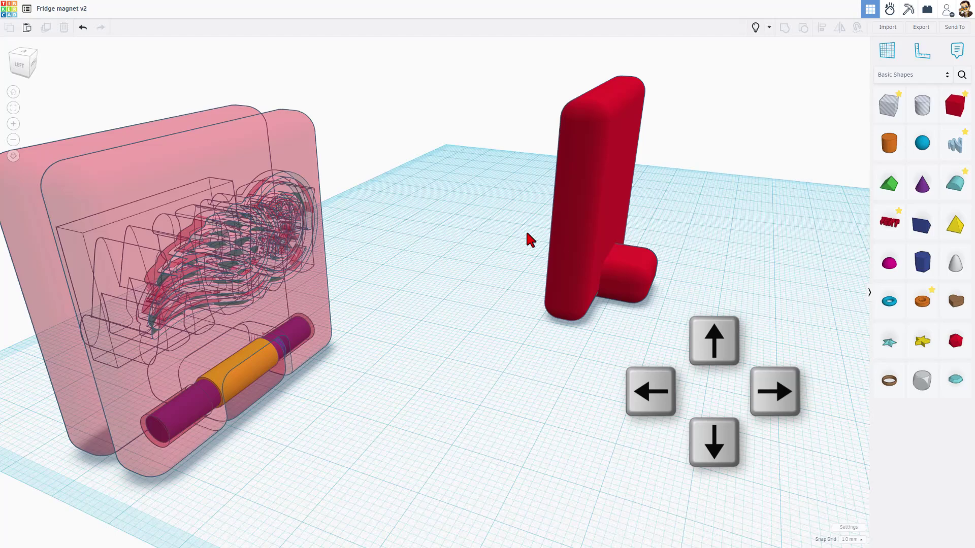
Group the block with the rear board and show the hidden front board again
drag(522, 220, 616, 290)
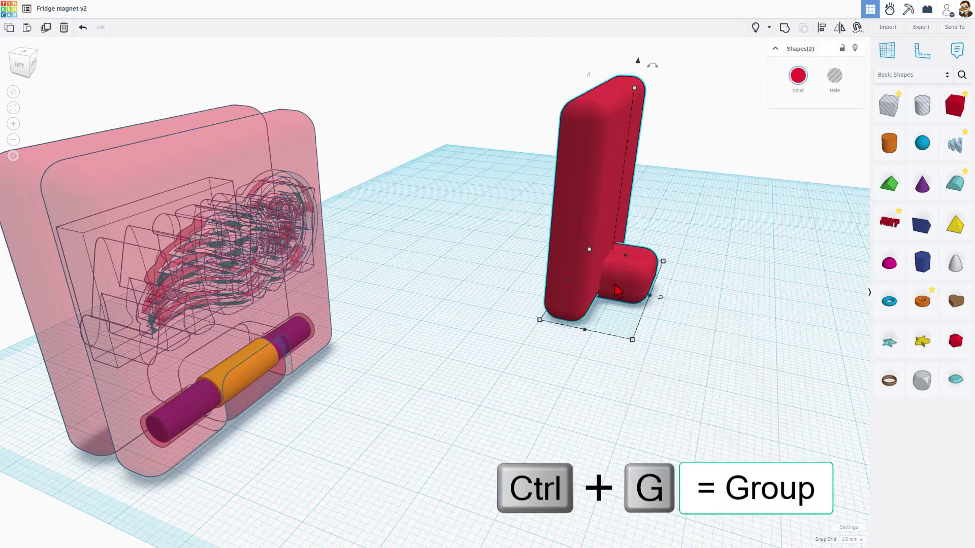
key(ctrl+g)
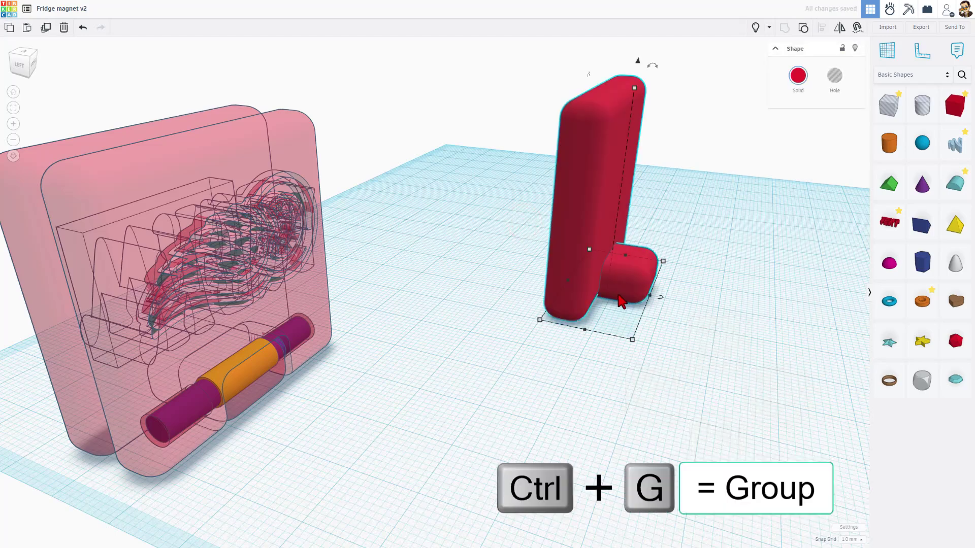
right_drag(620, 293, 548, 278)
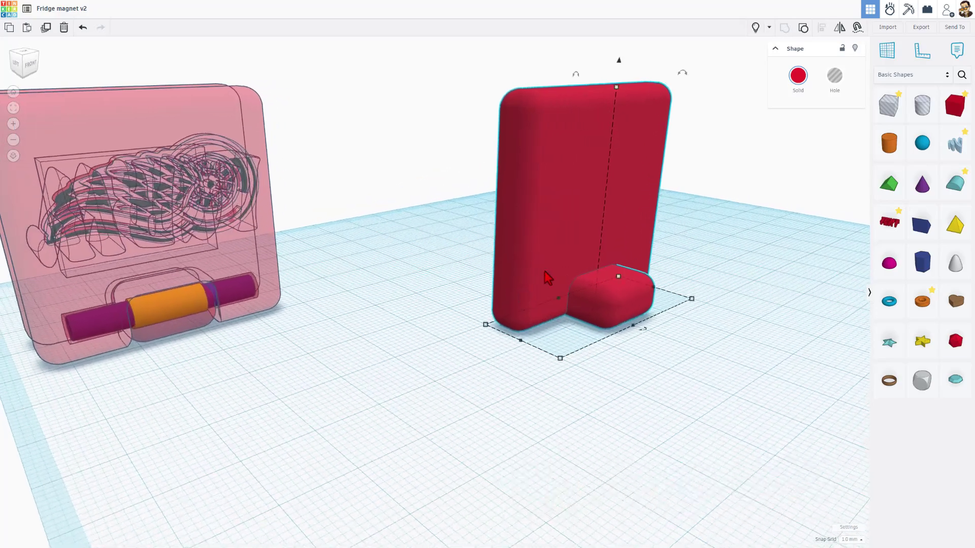
click(754, 30)
key(ctrl+shift+h)
click(581, 539)
right_drag(581, 539, 550, 472)
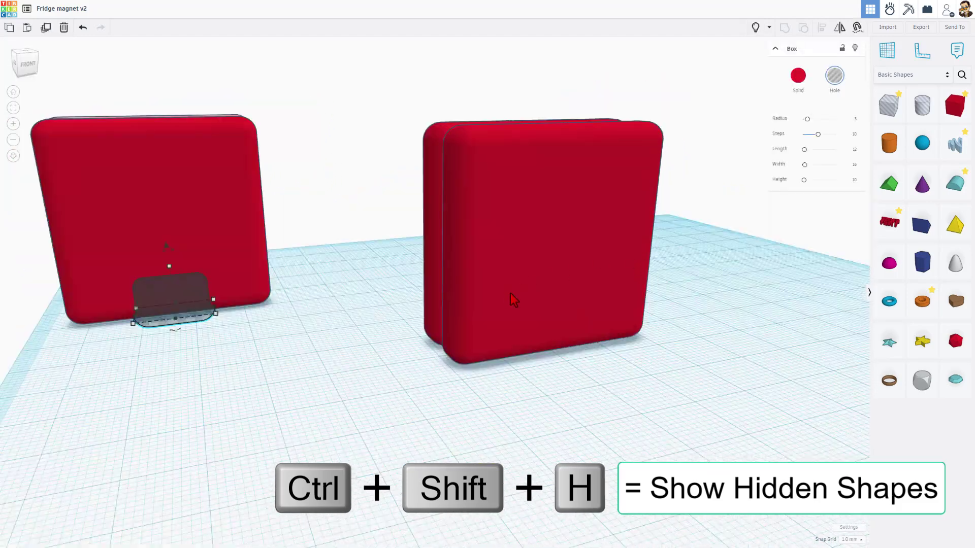
Duplicate the front board, move the copy forward and turn it into a hole
click(523, 296)
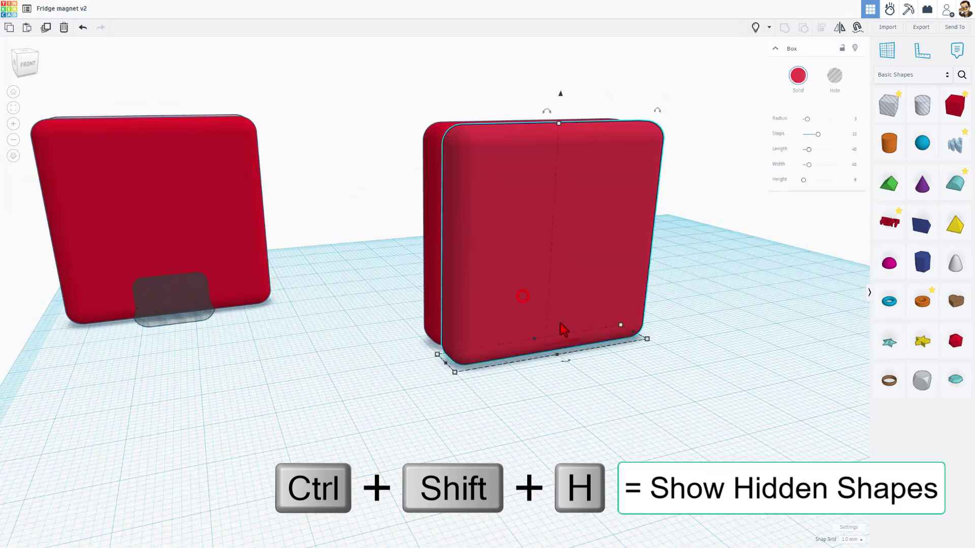
key(ctrl+d)
key(shift+Up)
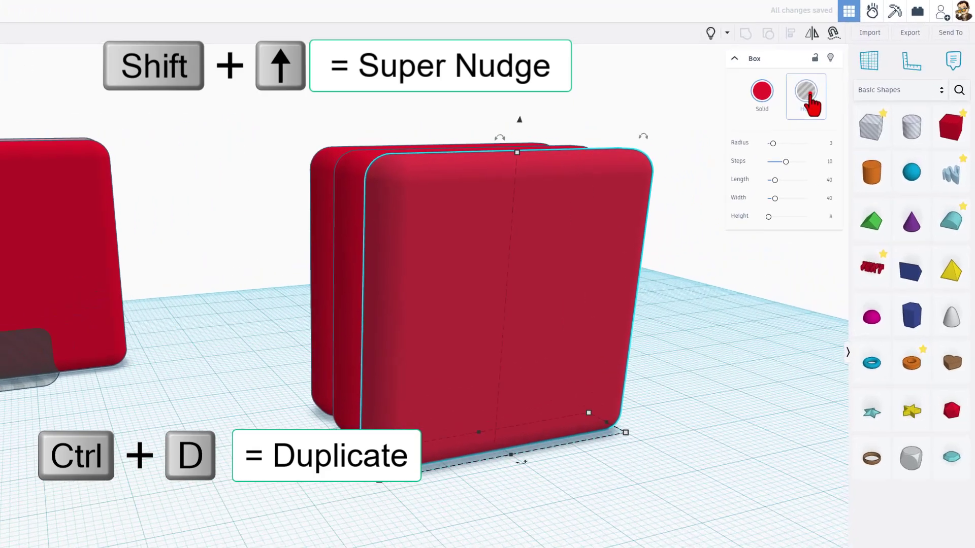
click(809, 97)
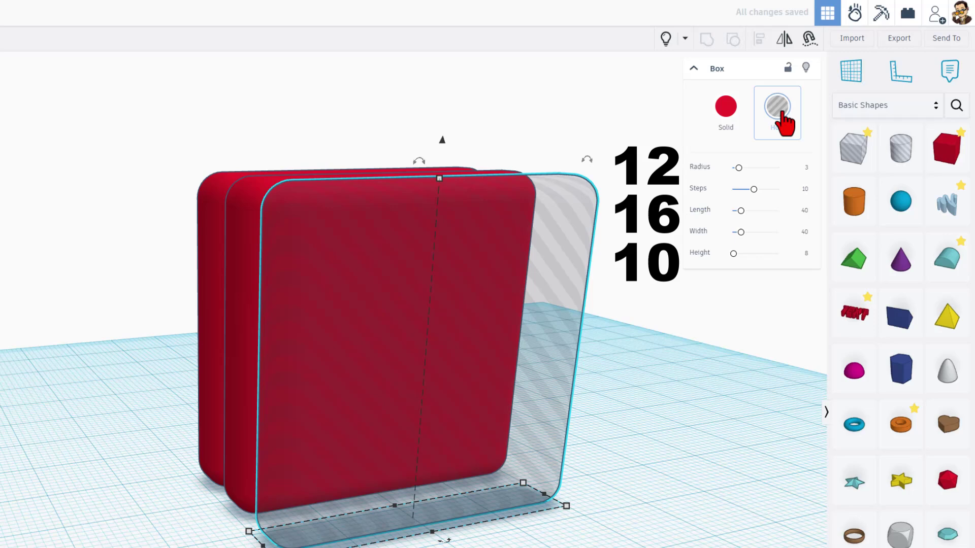
Size the hole to 12 × 16 × 10 and drop it onto the workplane
click(806, 211)
text(12)
key(Return)
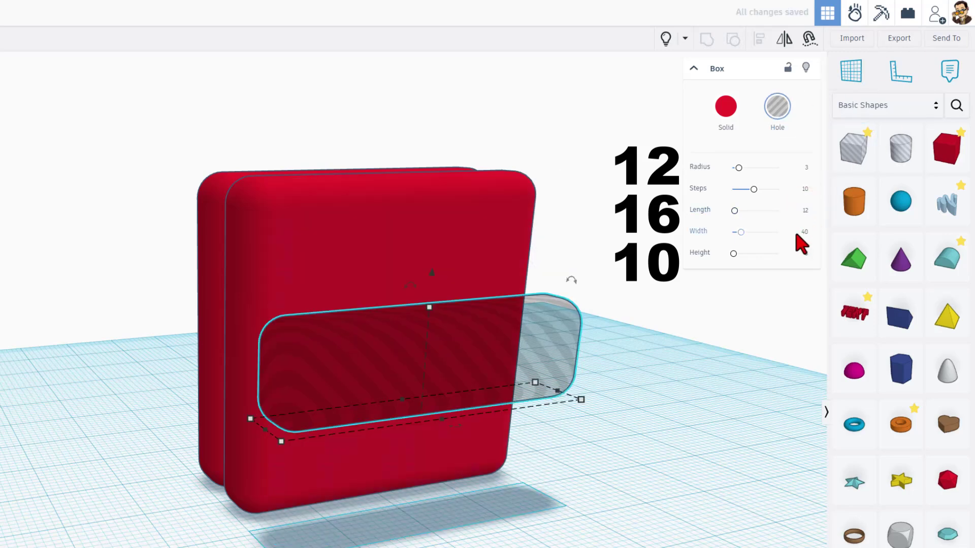
click(804, 234)
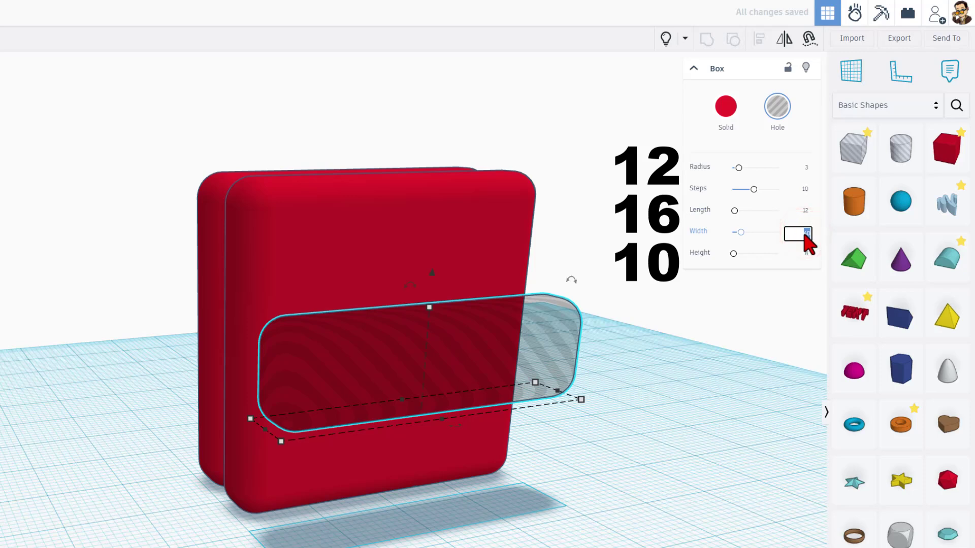
text(16)
key(Return)
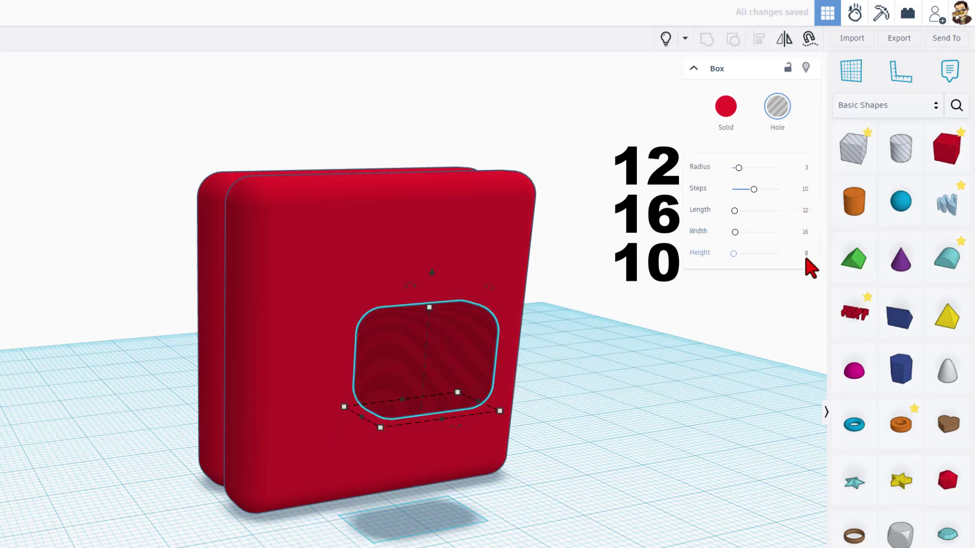
click(806, 254)
text(10)
key(Return)
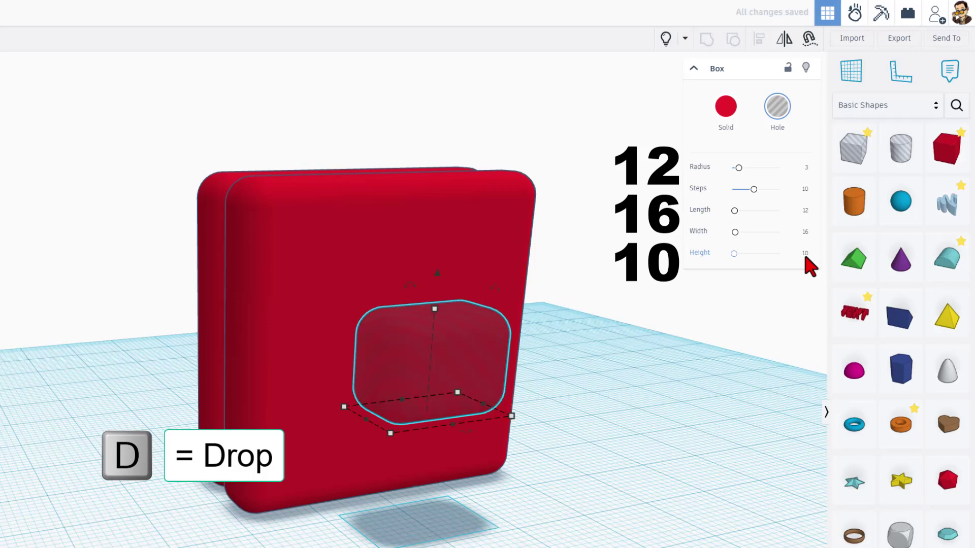
key(d)
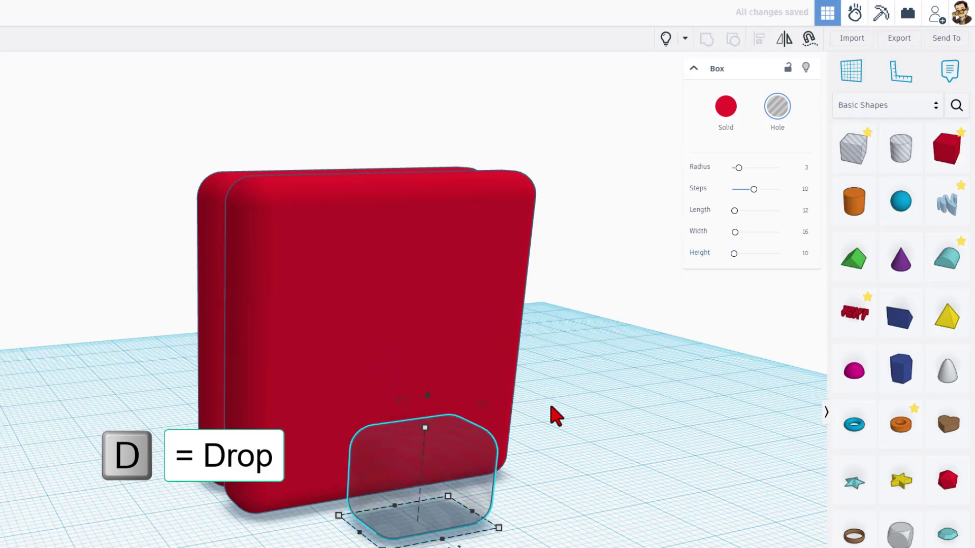
Align the hole box flush with the front of the red box
right_drag(483, 439, 409, 442)
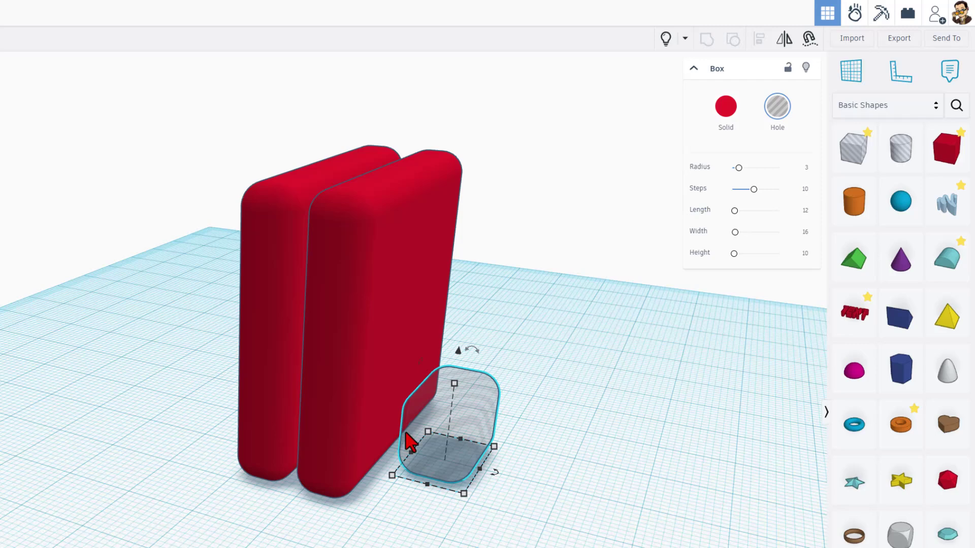
shift+click(363, 412)
key(l)
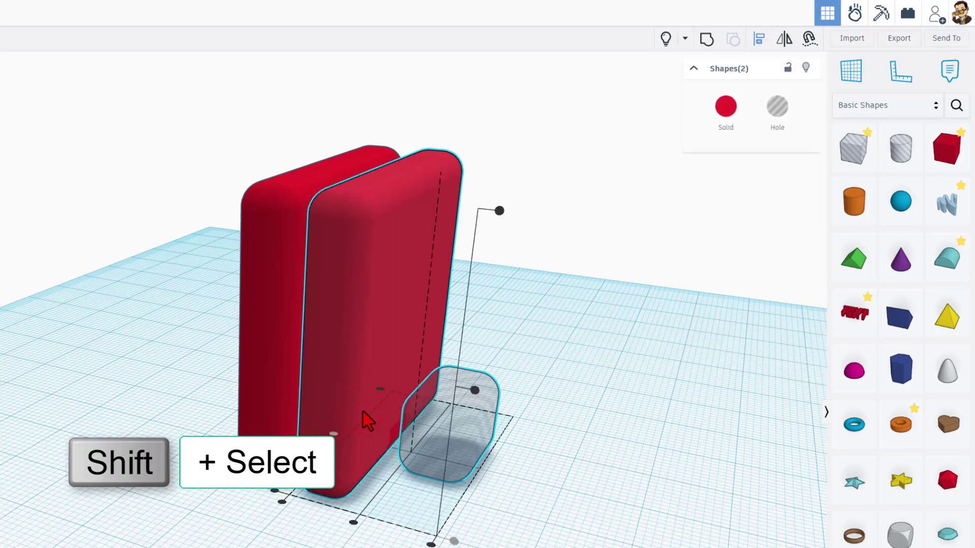
click(350, 327)
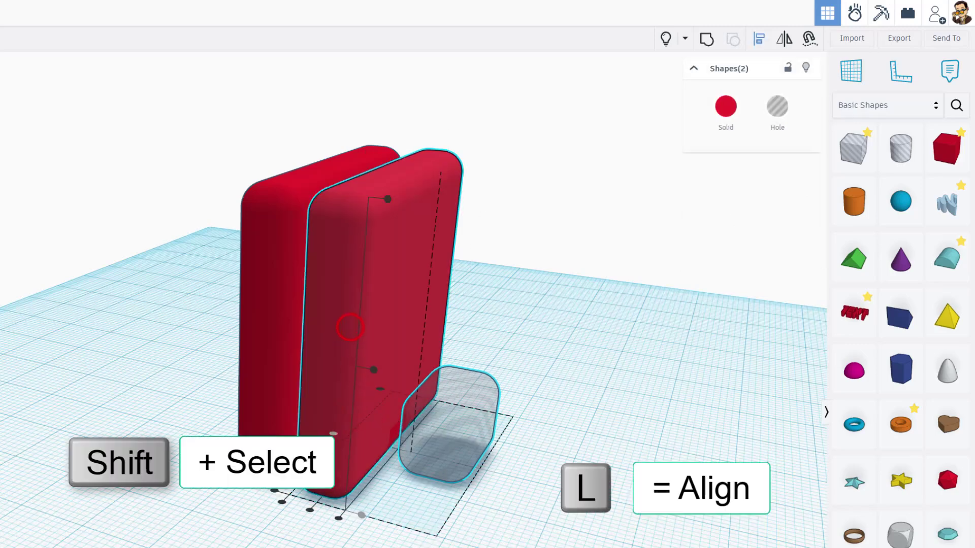
click(309, 510)
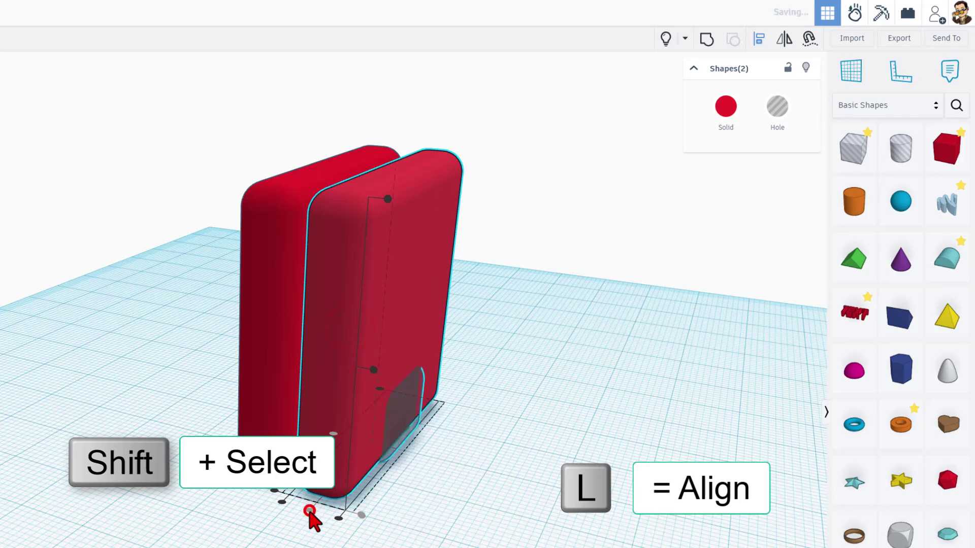
Nudge the hole box down and group it with the red box to cut the notch
click(463, 504)
click(402, 424)
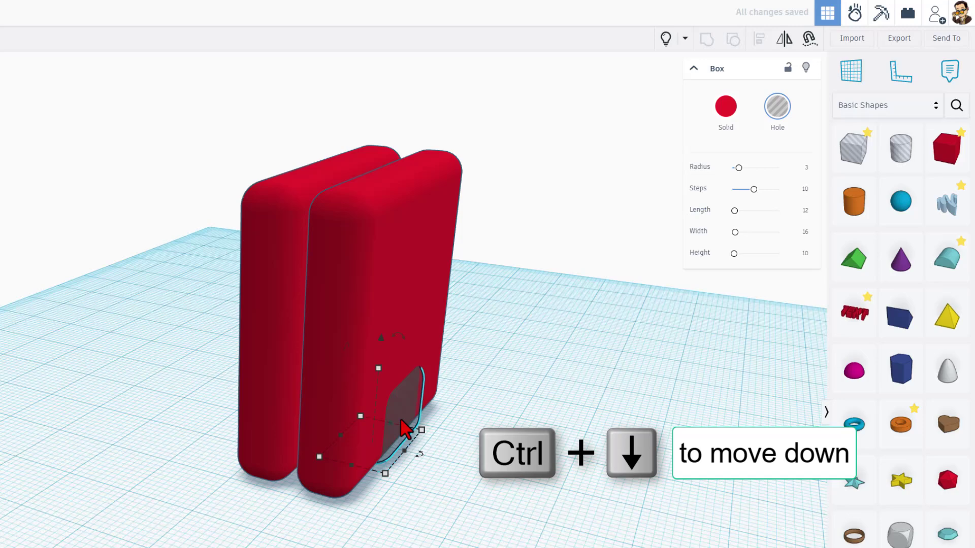
key(ctrl+Down)
key(ctrl+Down)
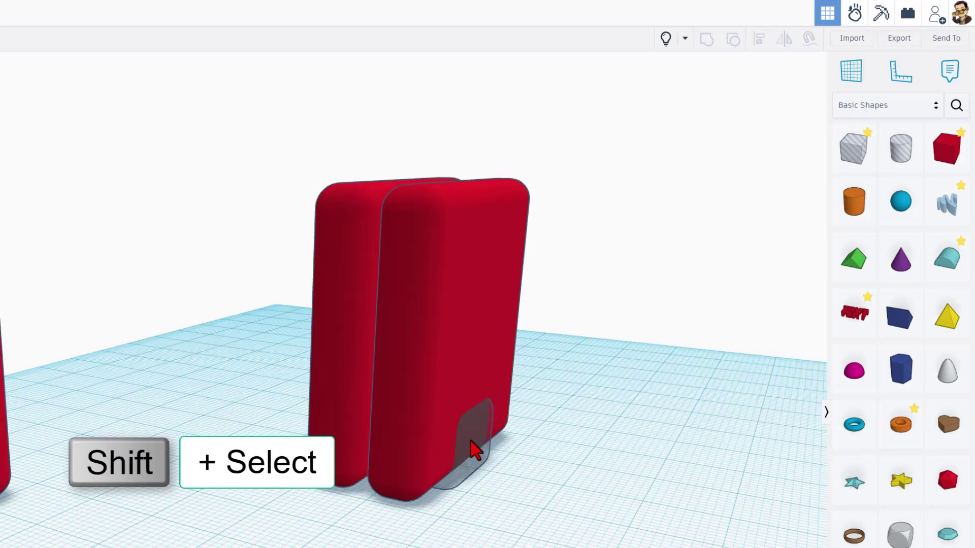
shift+click(468, 448)
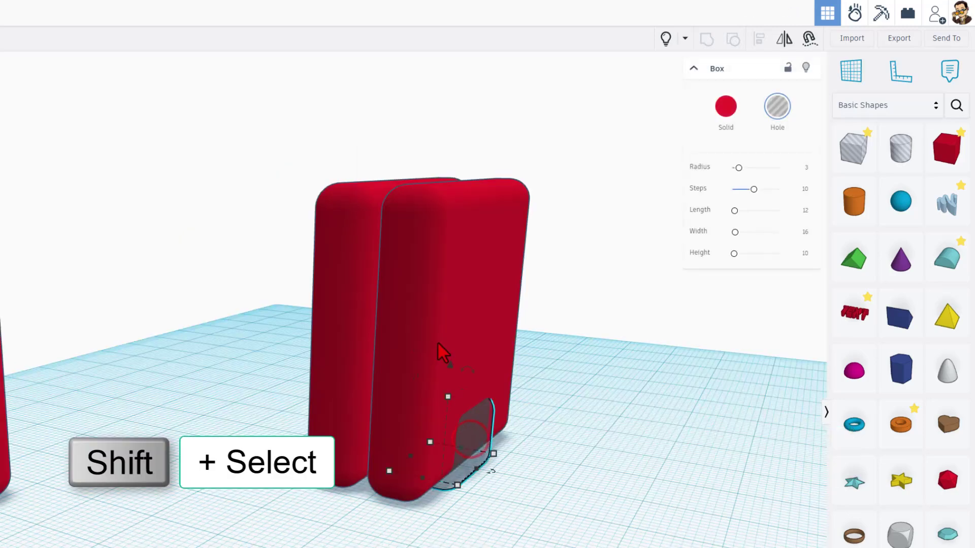
shift+click(444, 307)
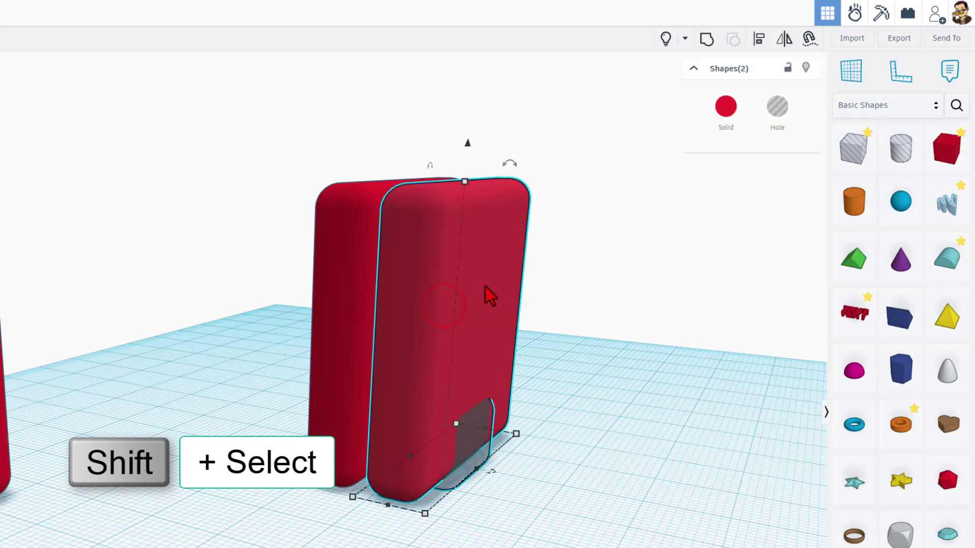
key(ctrl+g)
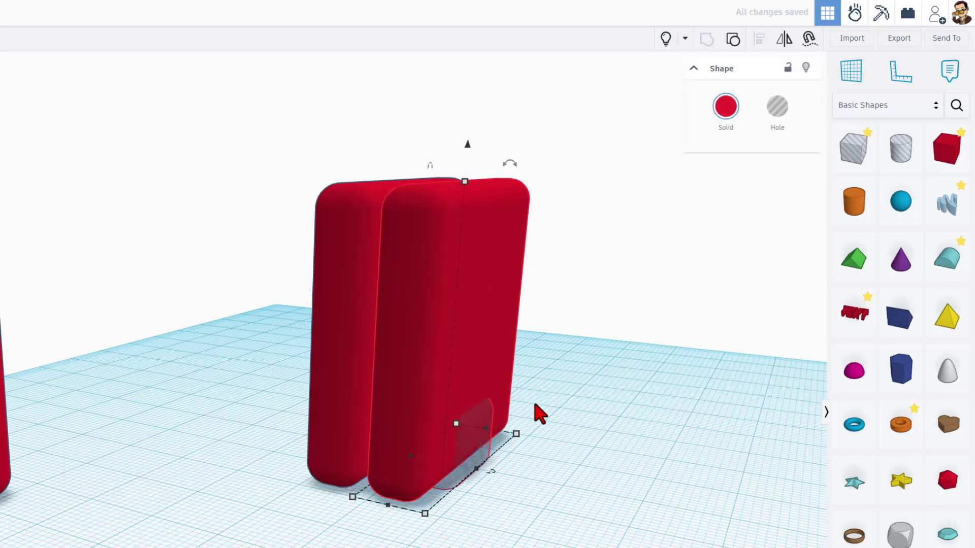
Place a cylinder hole in front of the red box and raise its sides to 64
key(f)
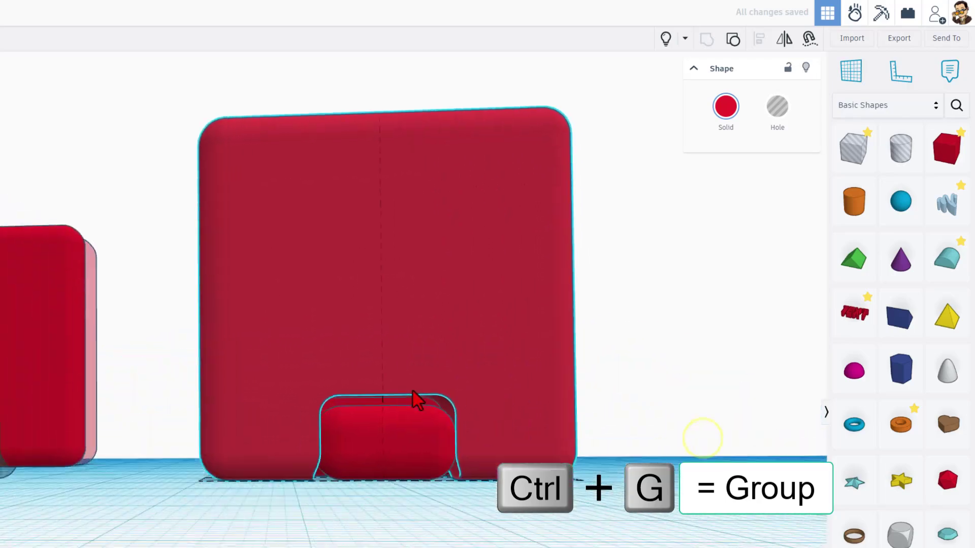
right_drag(405, 403, 424, 442)
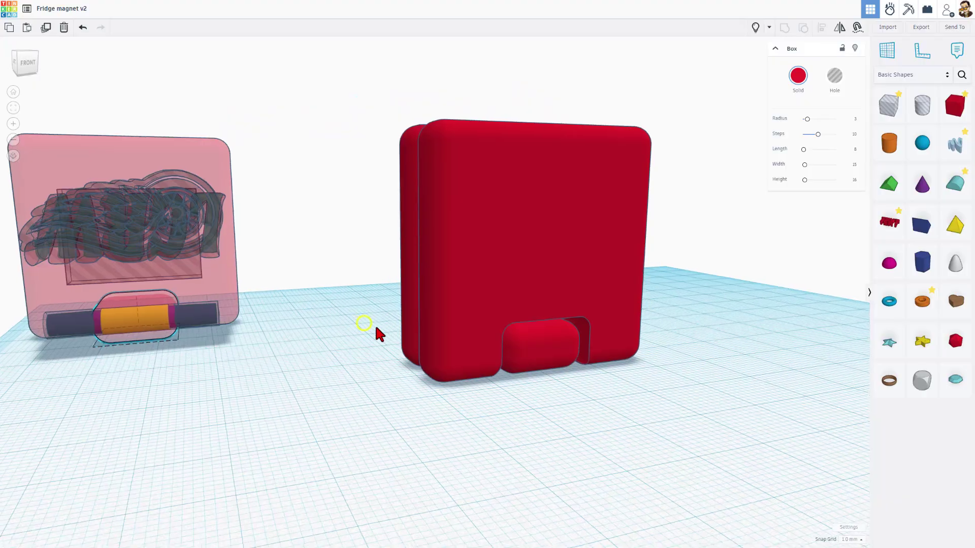
right_drag(380, 334, 515, 337)
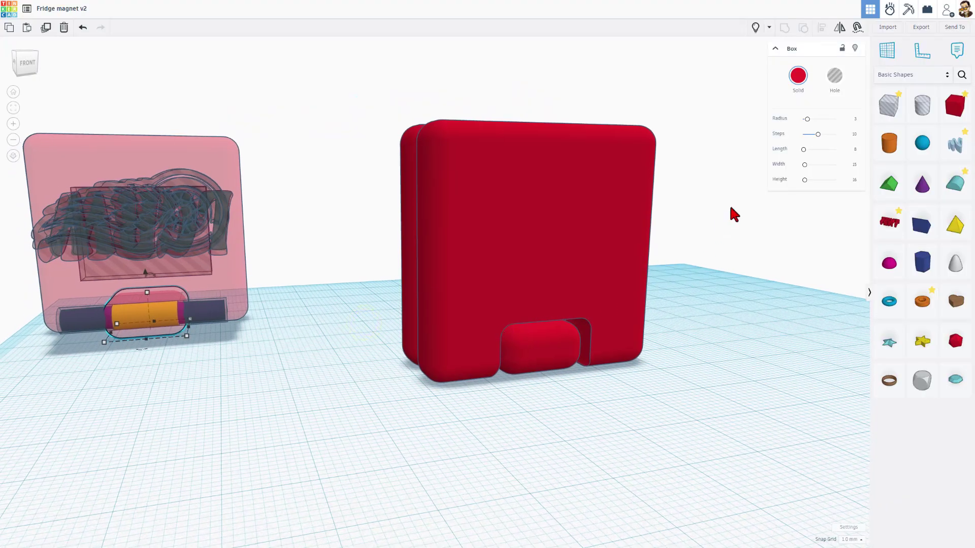
drag(921, 117, 617, 435)
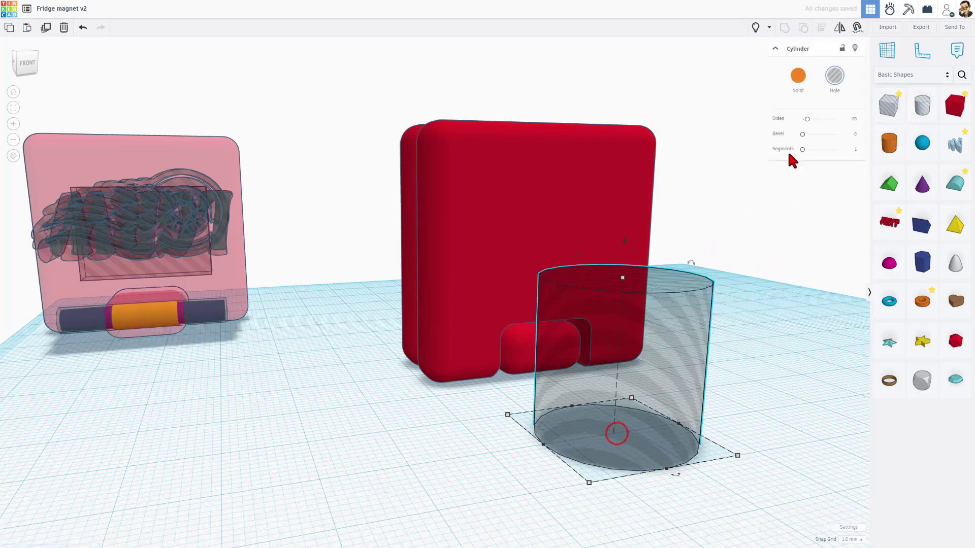
click(808, 119)
drag(812, 121, 846, 118)
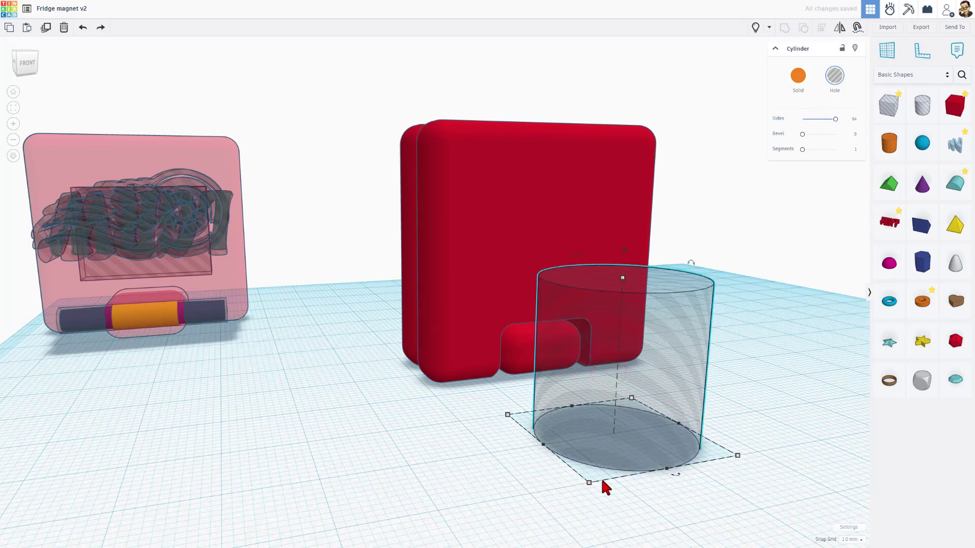
Size the cylinder hole to a 5 mm footprint and 32 mm height
shift+drag(588, 487, 608, 450)
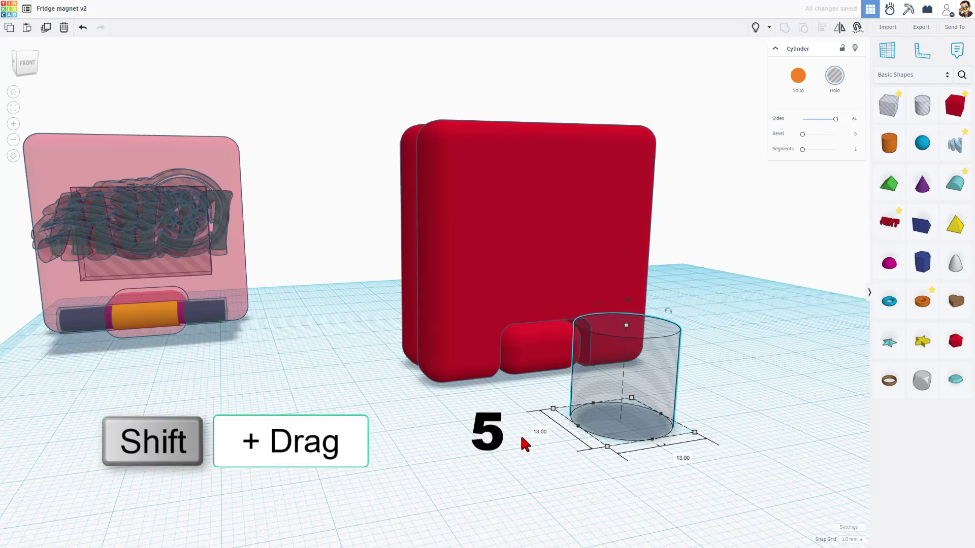
click(539, 432)
text(5)
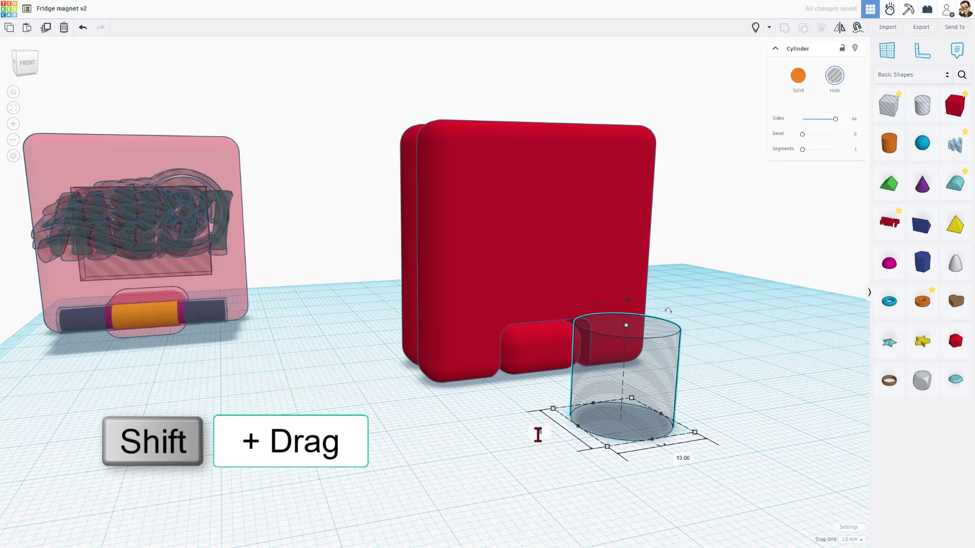
key(Return)
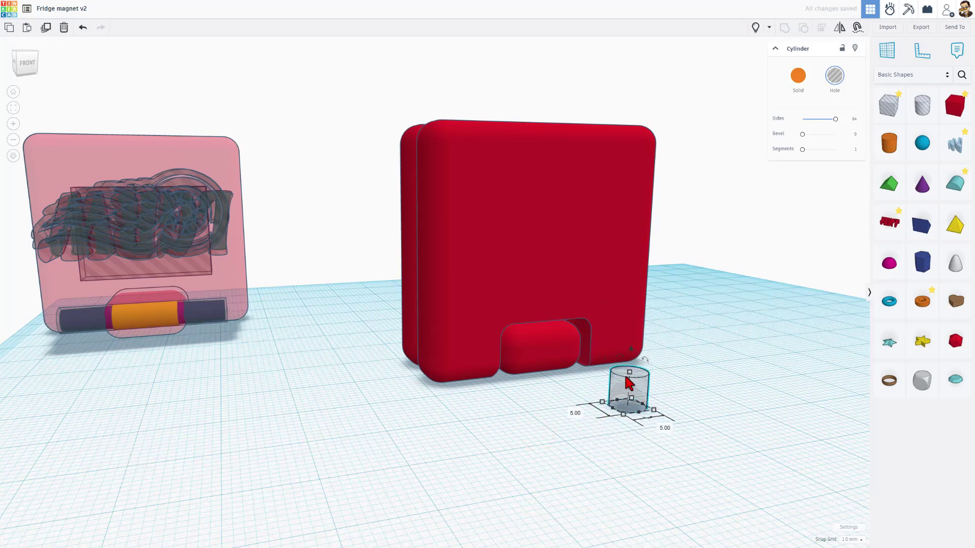
drag(629, 372, 675, 358)
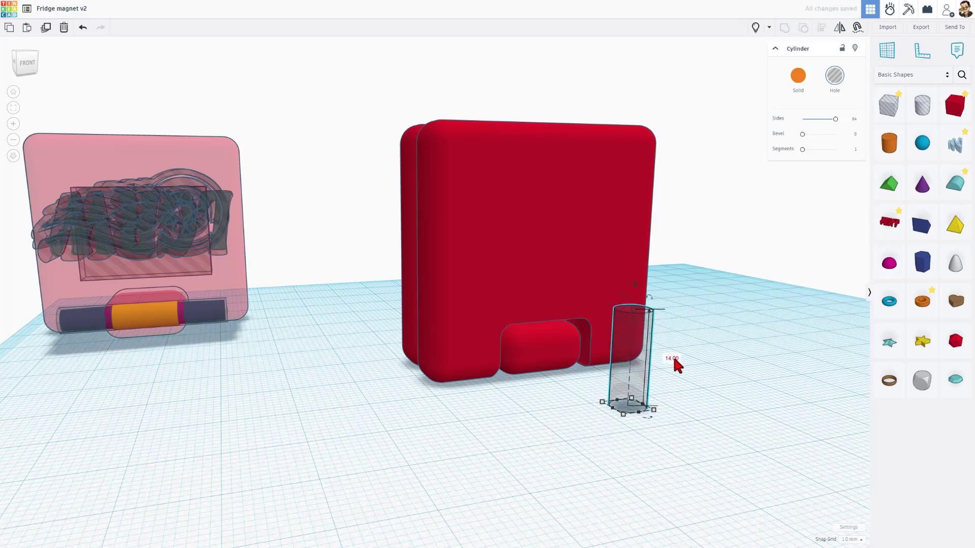
click(671, 359)
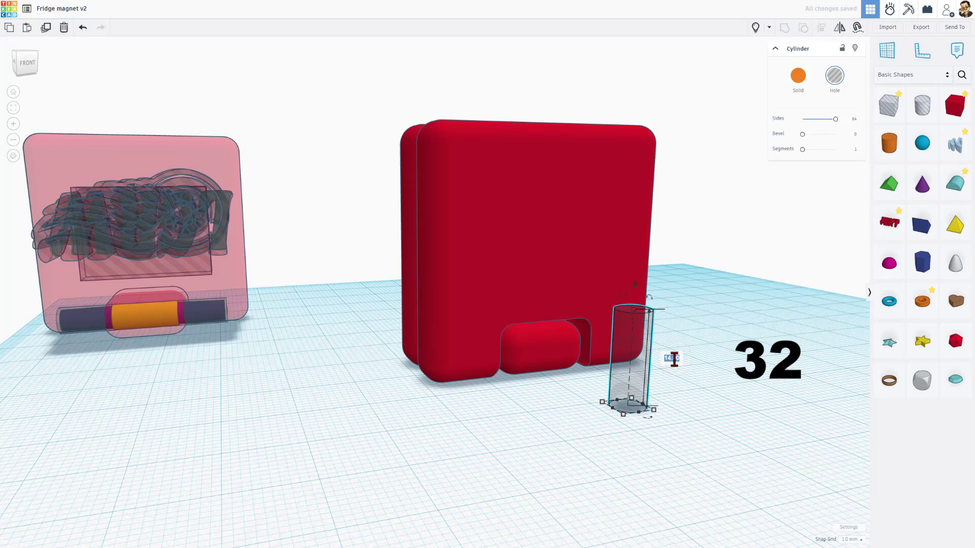
text(32)
key(Return)
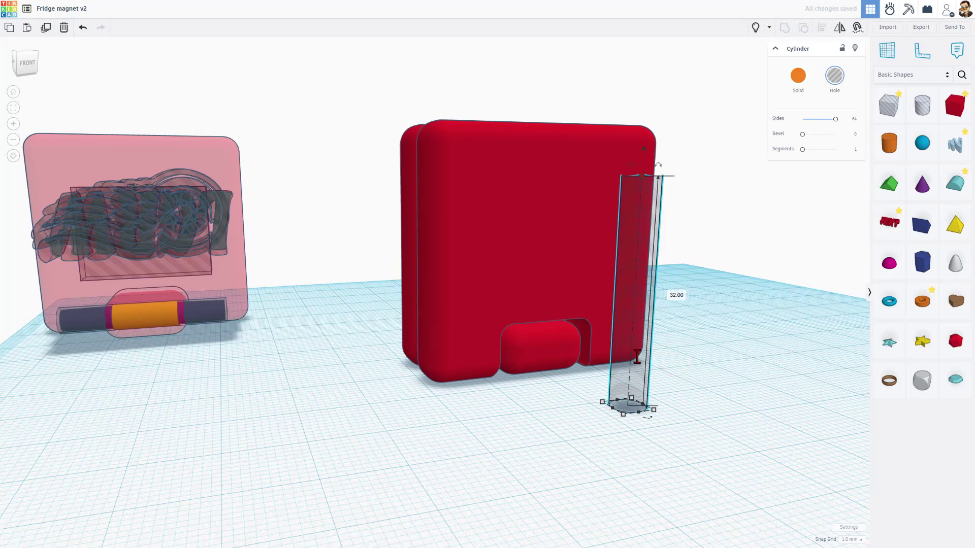
right_drag(618, 354, 488, 342)
Rotate the cylinder hole 90° to lie horizontal and drop it onto the workplane
mouse_move(645, 197)
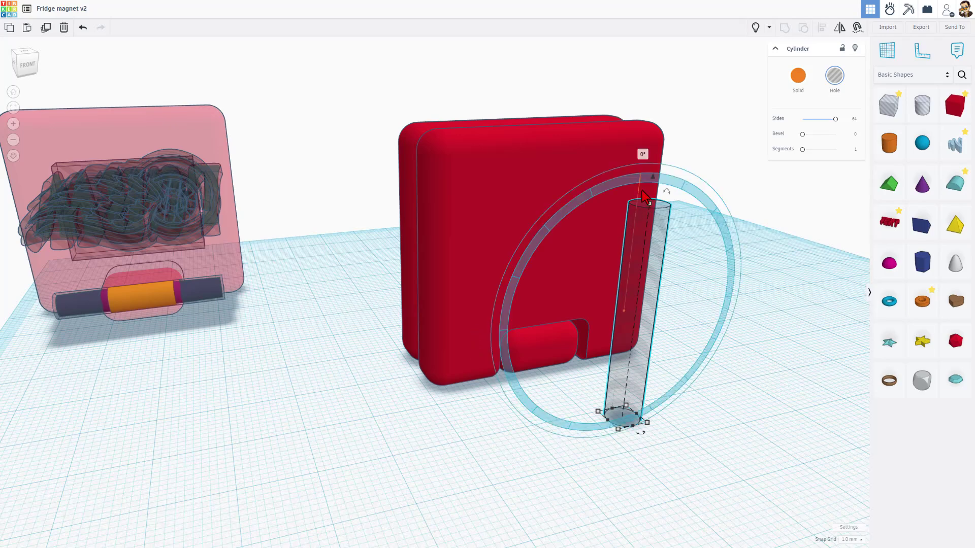
drag(644, 197, 587, 256)
shift+drag(553, 292, 548, 295)
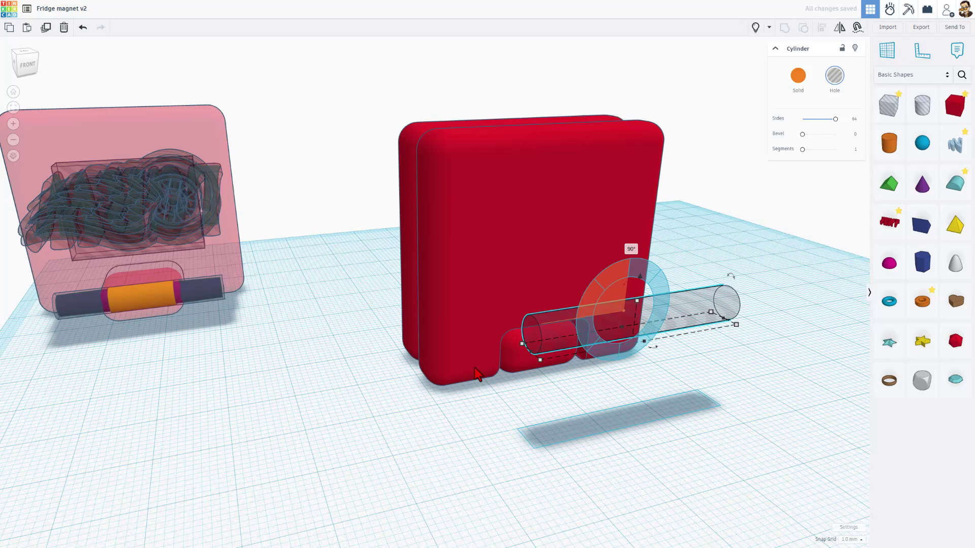
click(487, 414)
click(561, 336)
key(d)
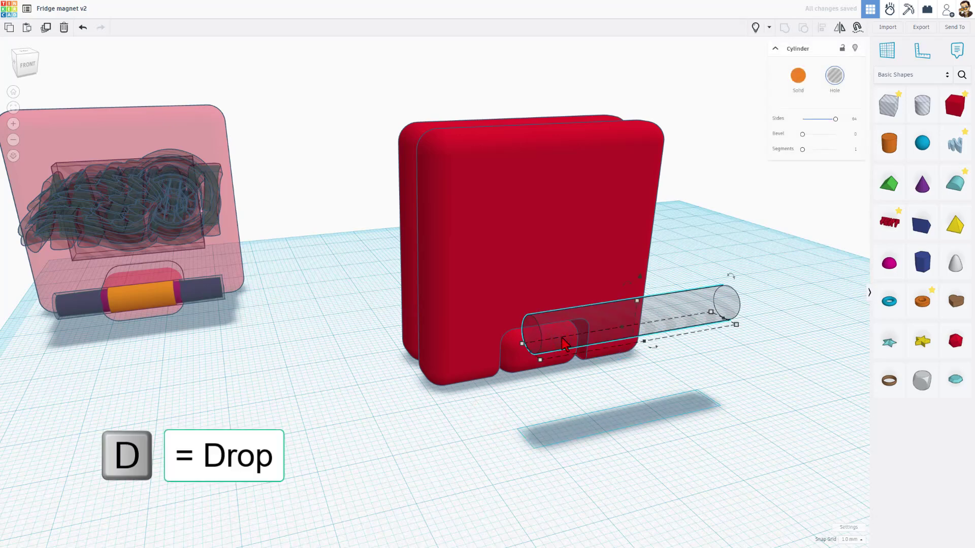
Center the cylinder inside the notched red box using the red box as alignment reference
click(483, 386)
click(555, 363)
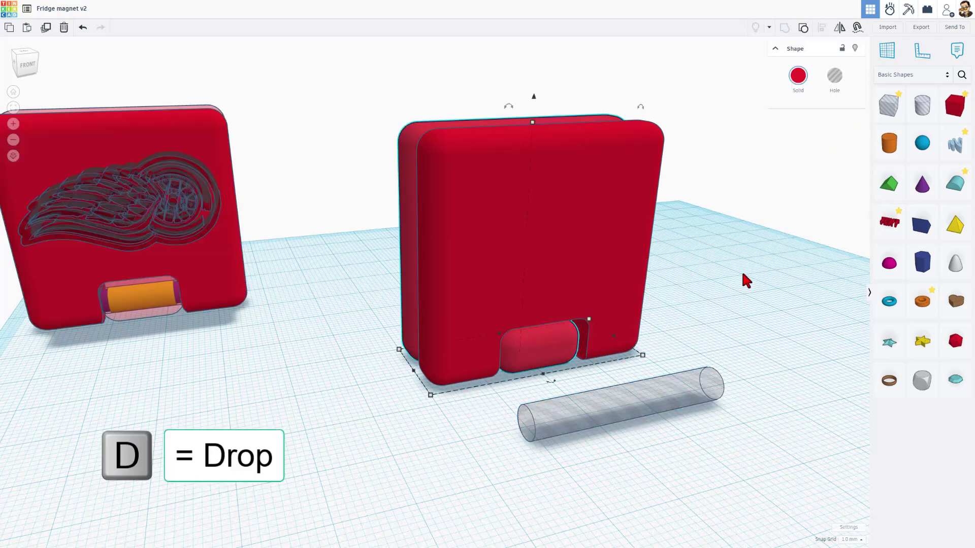
click(611, 428)
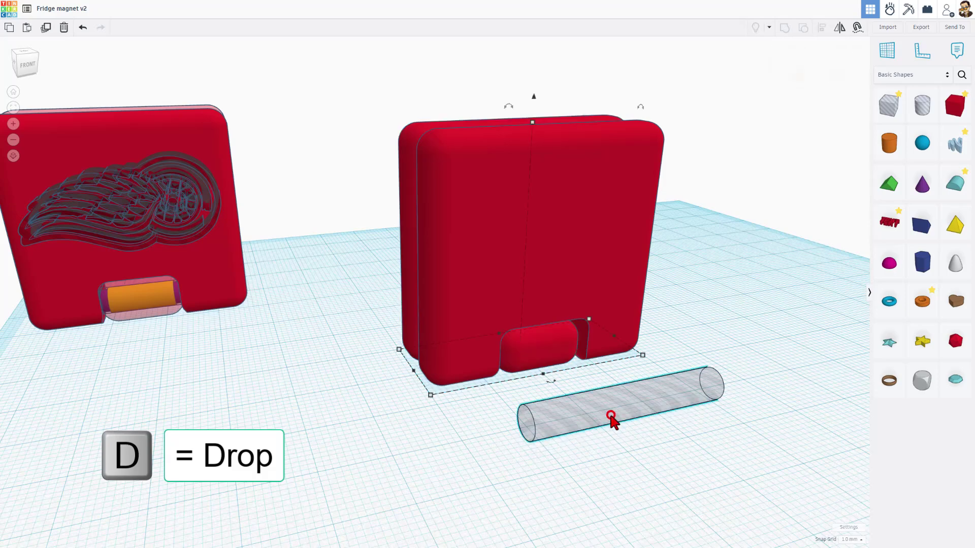
shift+click(525, 262)
key(l)
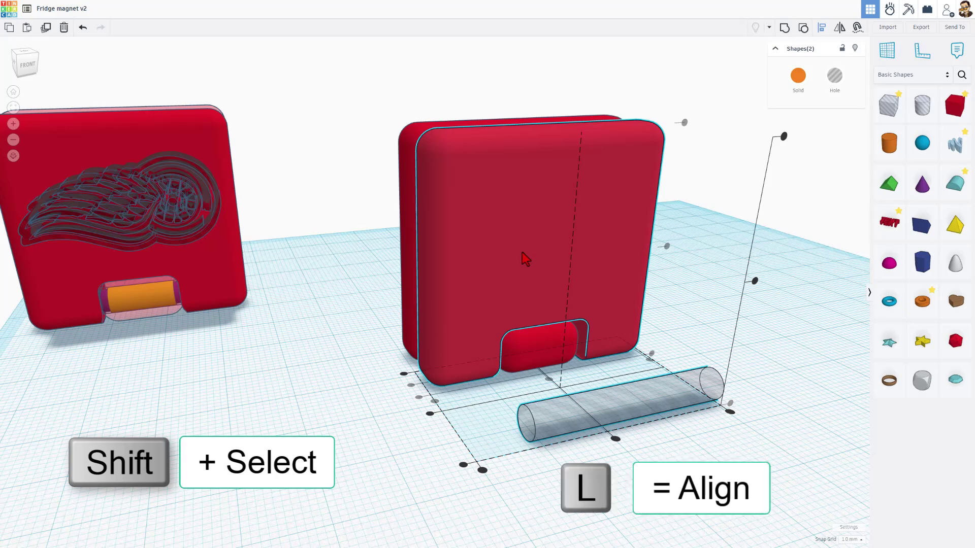
click(522, 252)
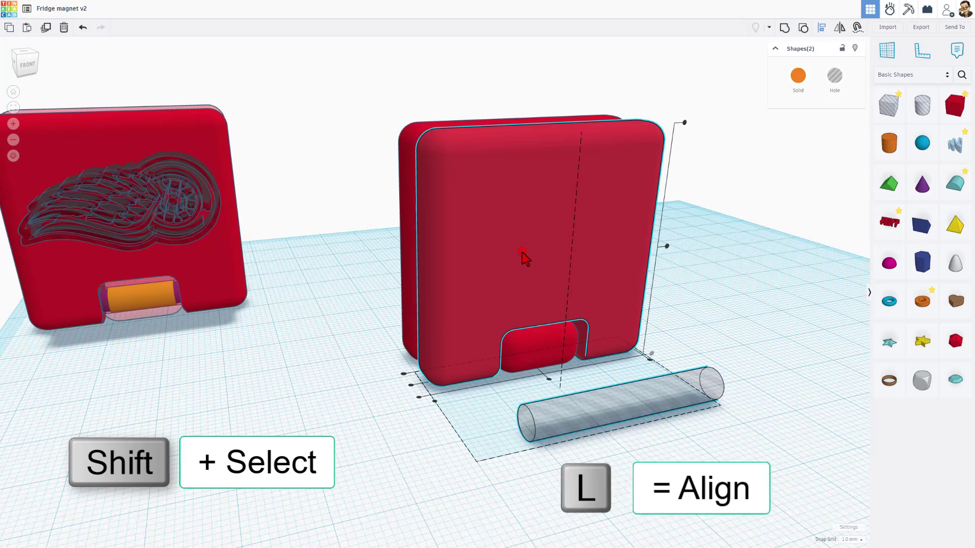
click(411, 385)
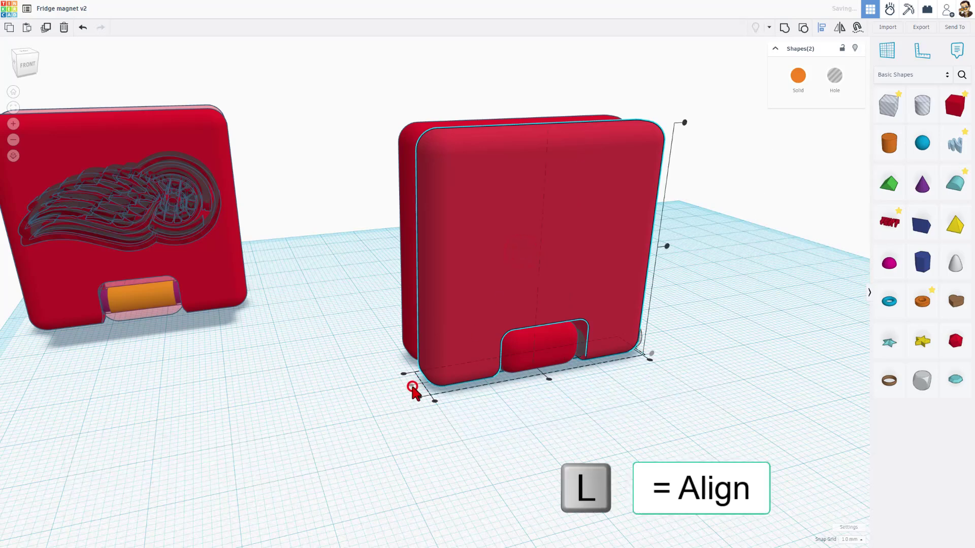
click(548, 380)
Ungroup the red hinged part, then select the hinge cylinder and body to inspect them
click(568, 392)
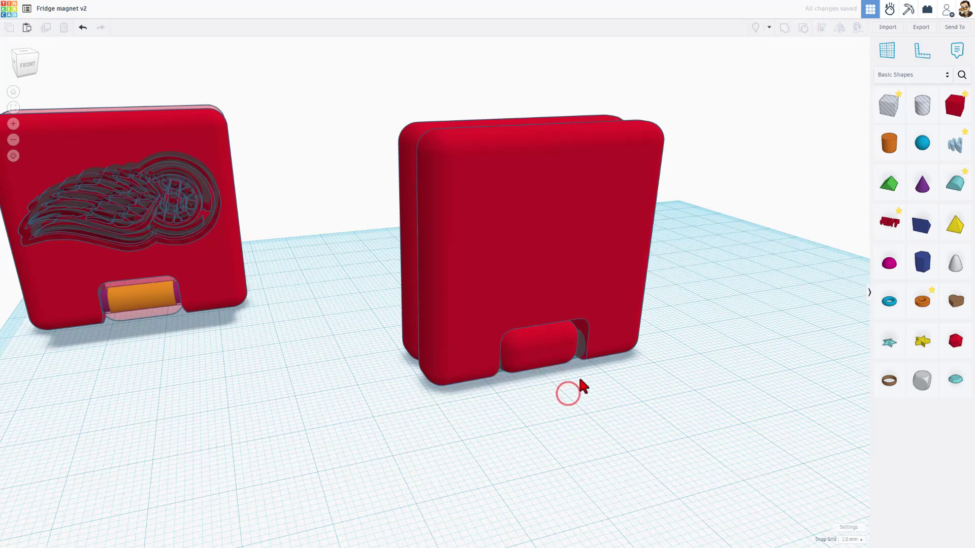
scroll(574, 380, up, 6)
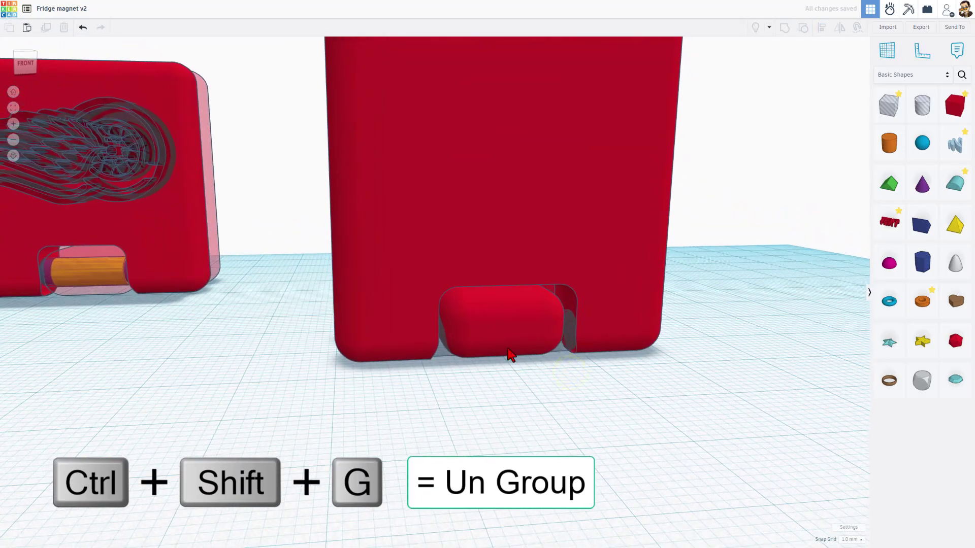
click(508, 343)
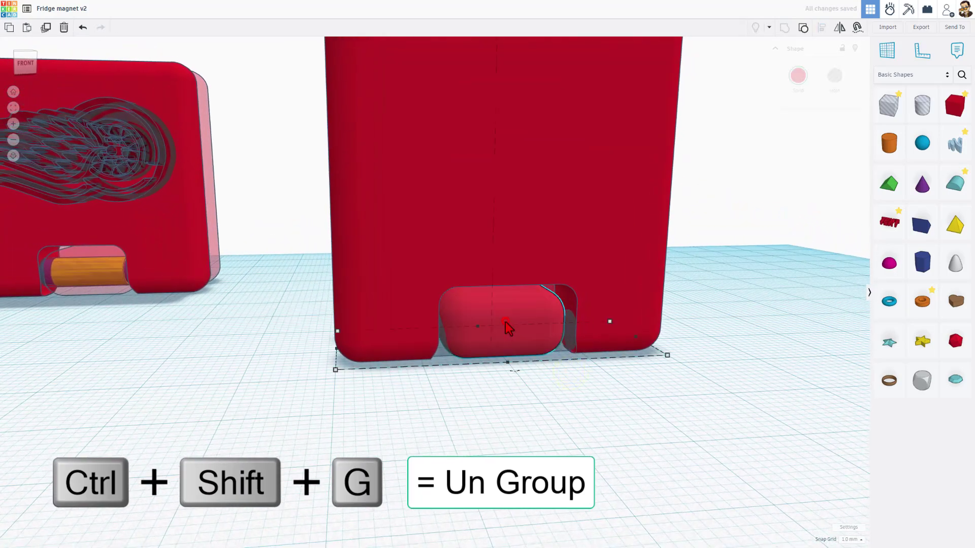
click(803, 28)
click(558, 419)
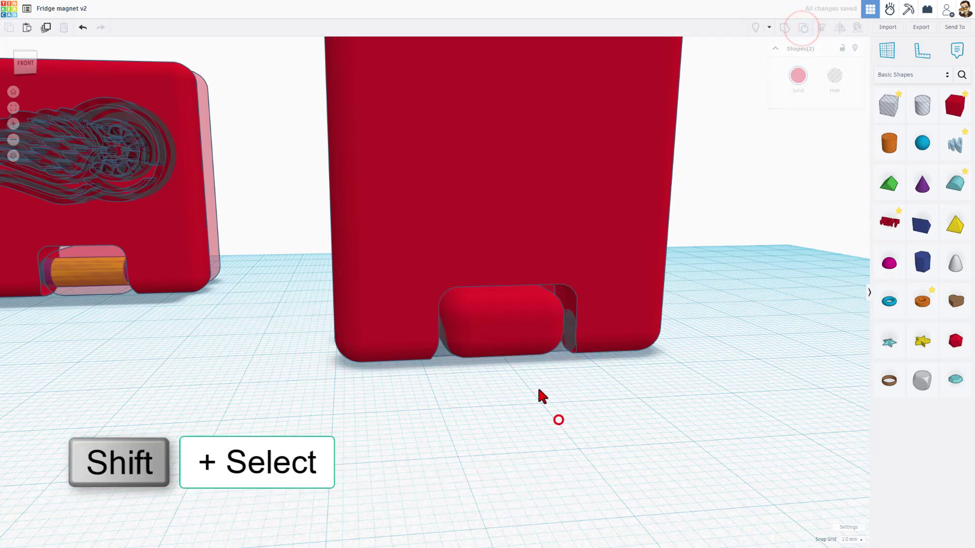
shift+click(441, 345)
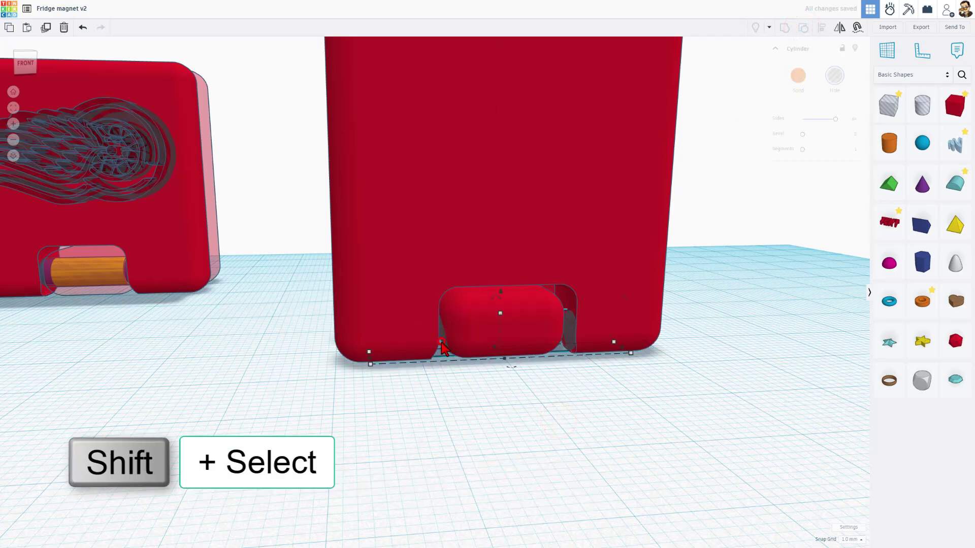
shift+click(472, 331)
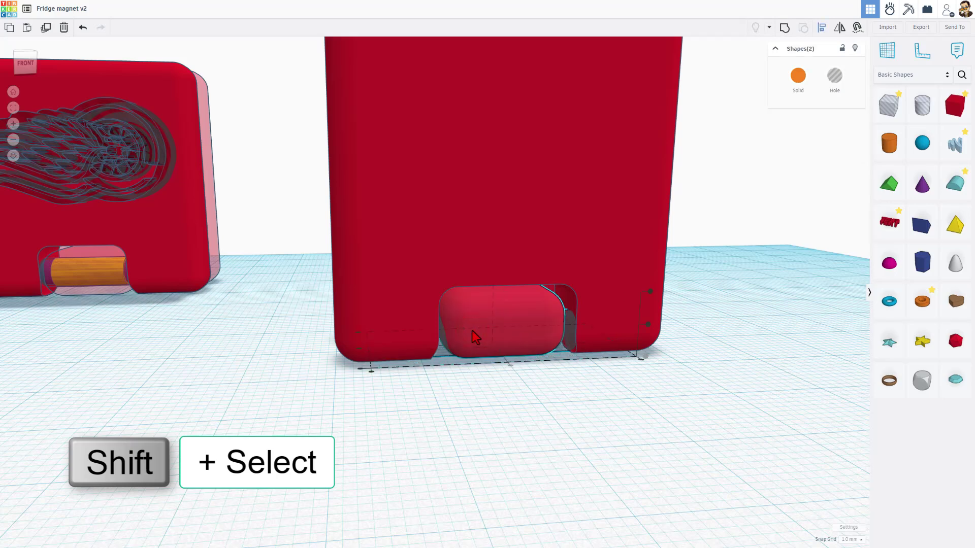
click(472, 332)
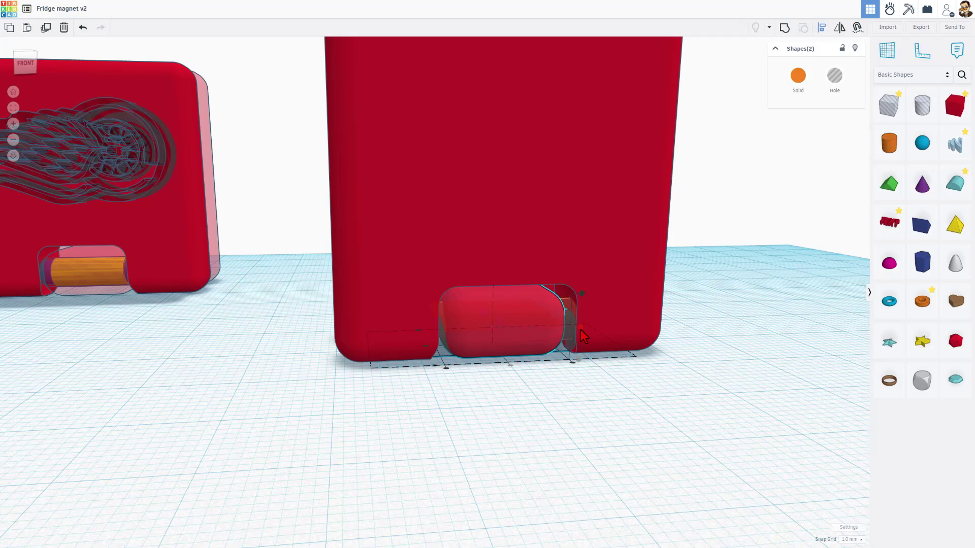
right_drag(550, 431, 468, 391)
Duplicate the hinge cylinder in place, make the copy a solid and lock it
click(339, 347)
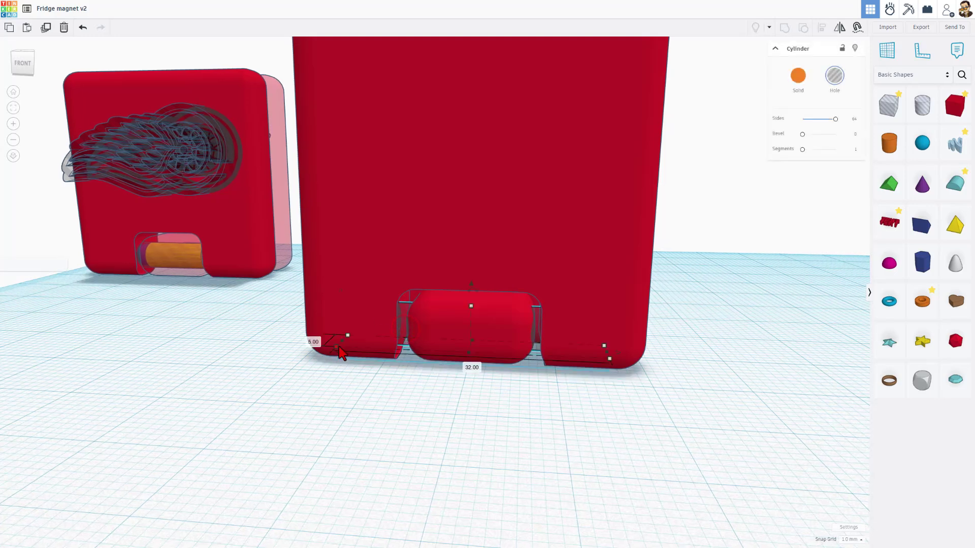
key(ctrl+d)
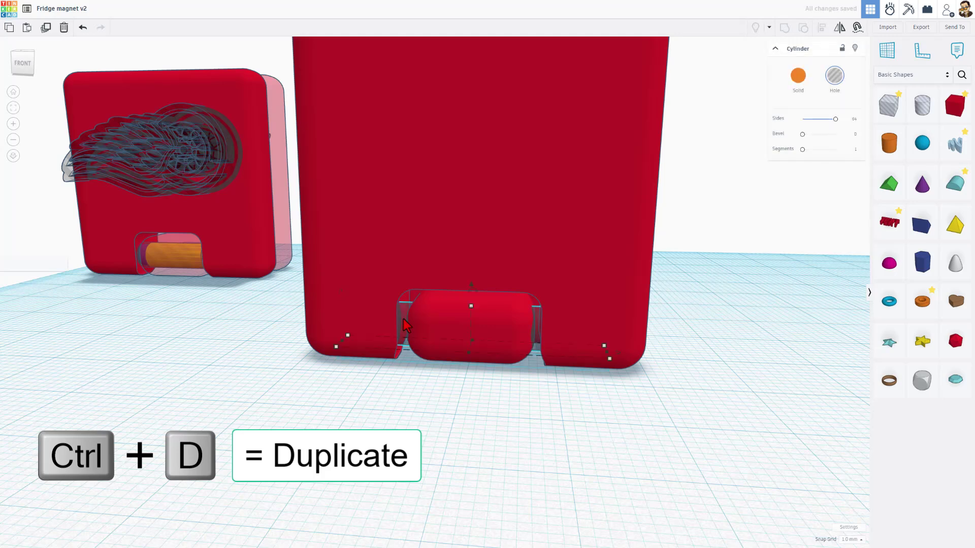
click(797, 76)
key(ctrl+l)
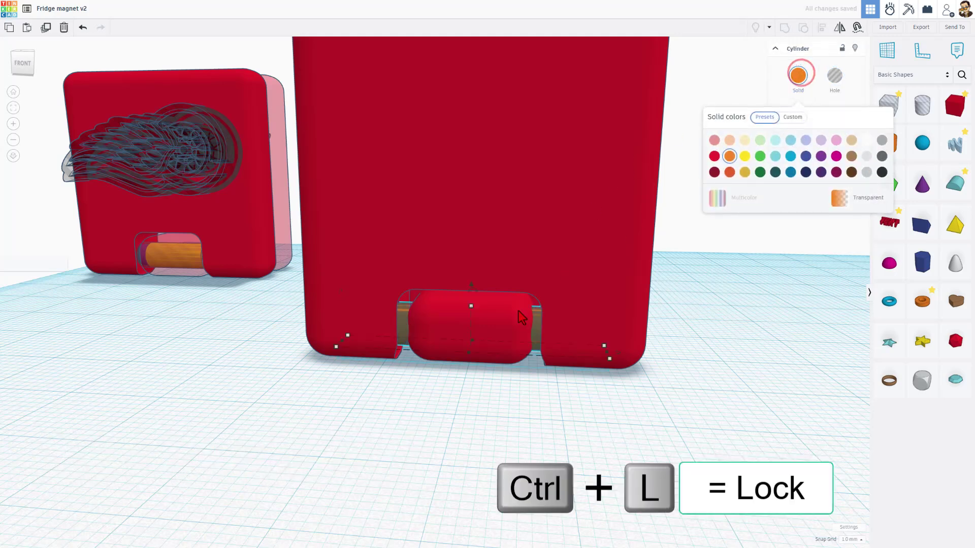
click(840, 49)
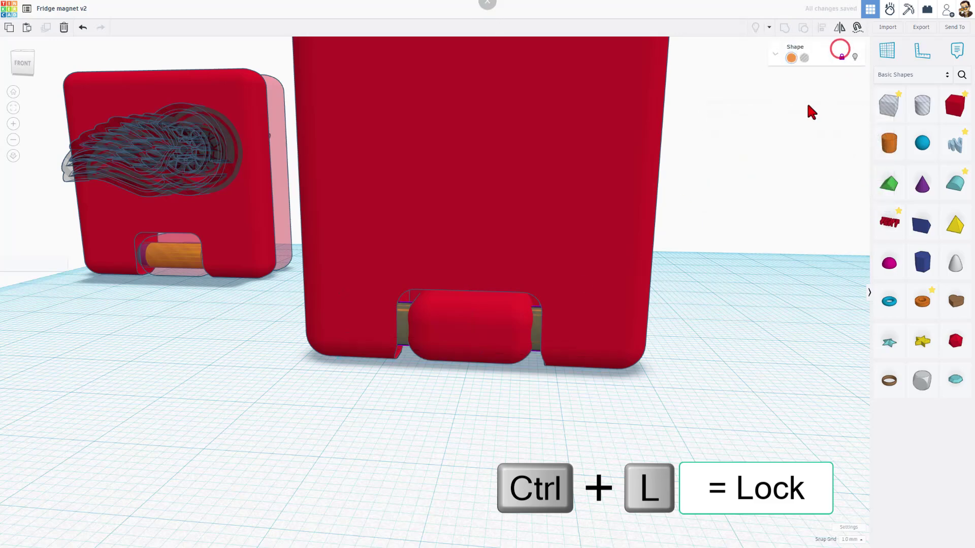
click(603, 417)
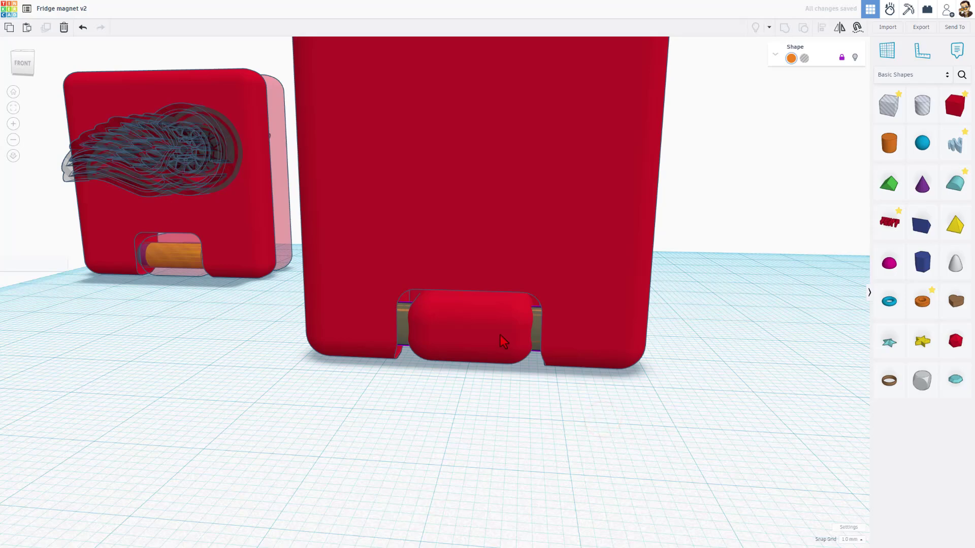
Group the original cylinder hole with the red body, make it transparent, and check the pin
click(398, 333)
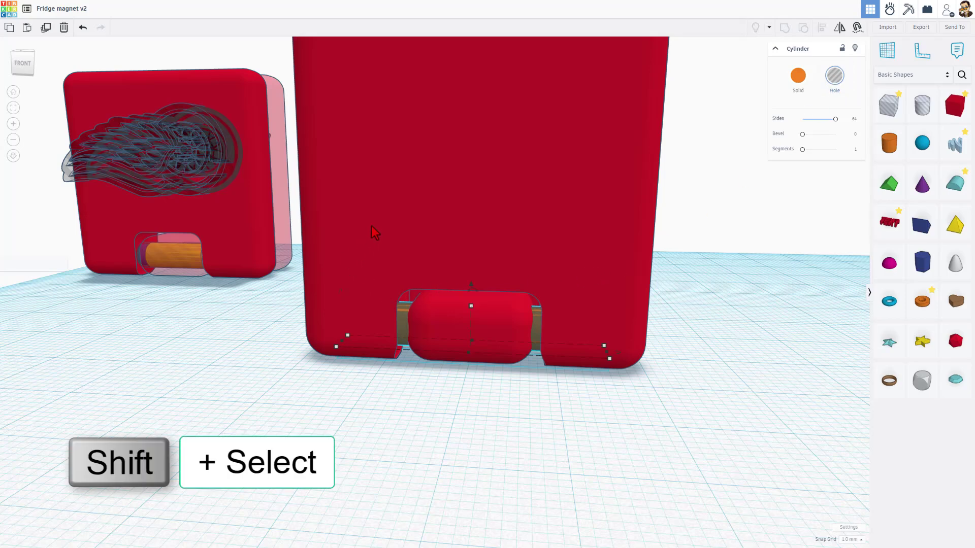
shift+click(374, 206)
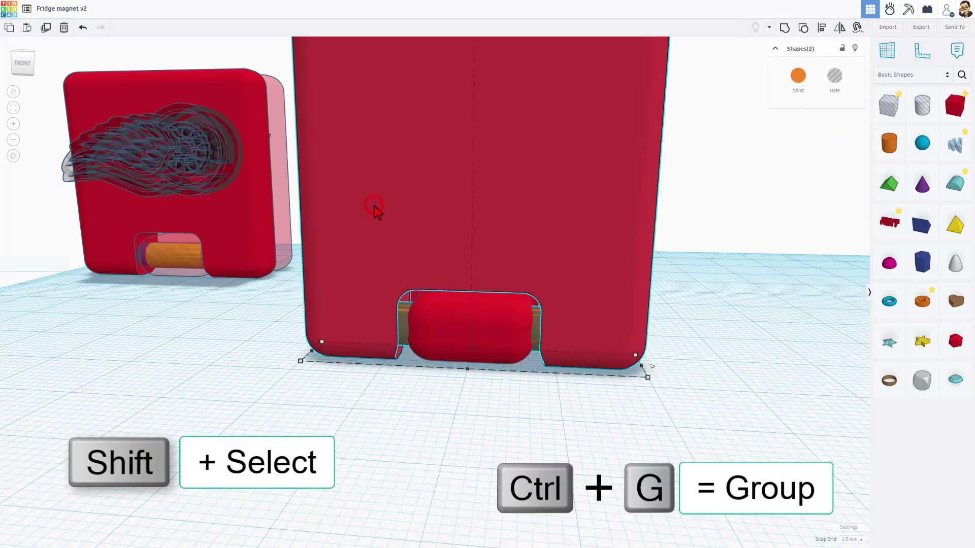
key(ctrl+g)
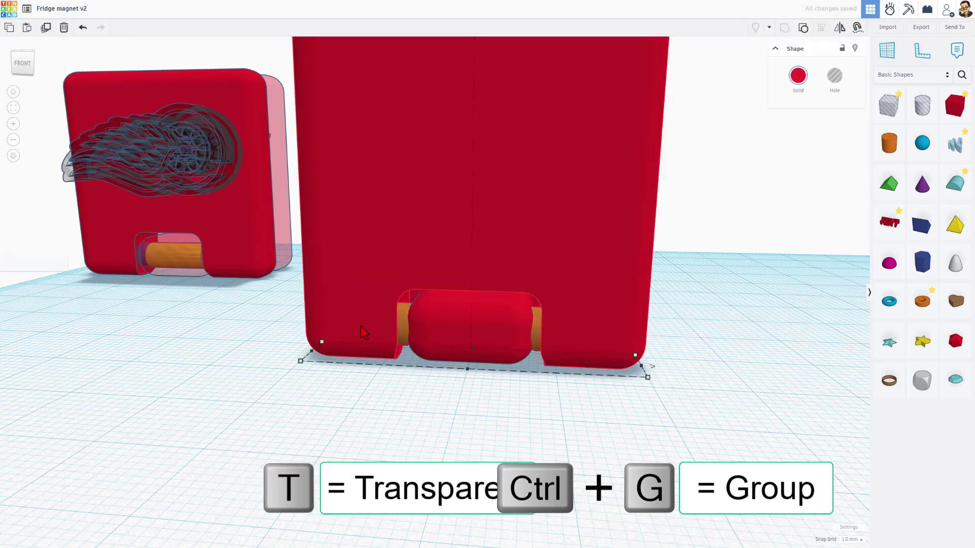
key(t)
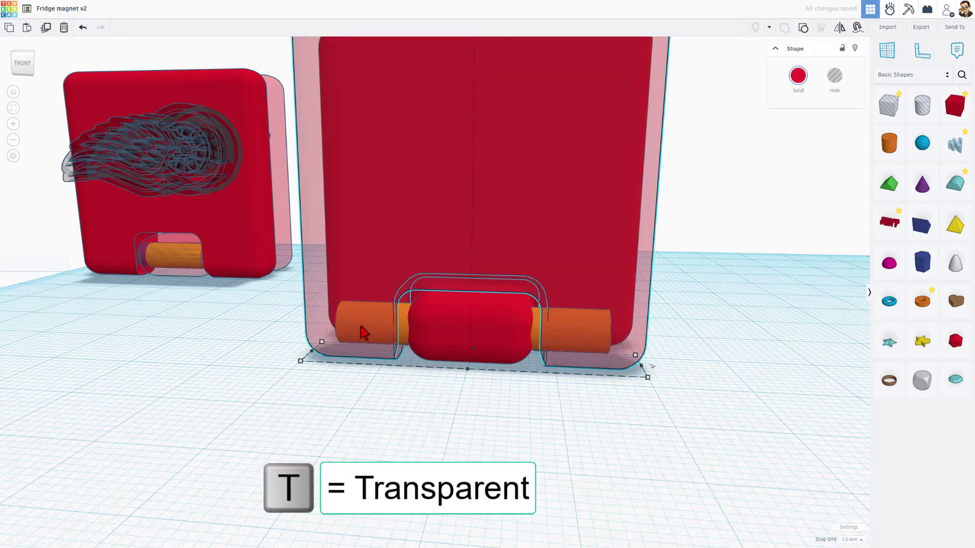
right_drag(362, 328, 483, 323)
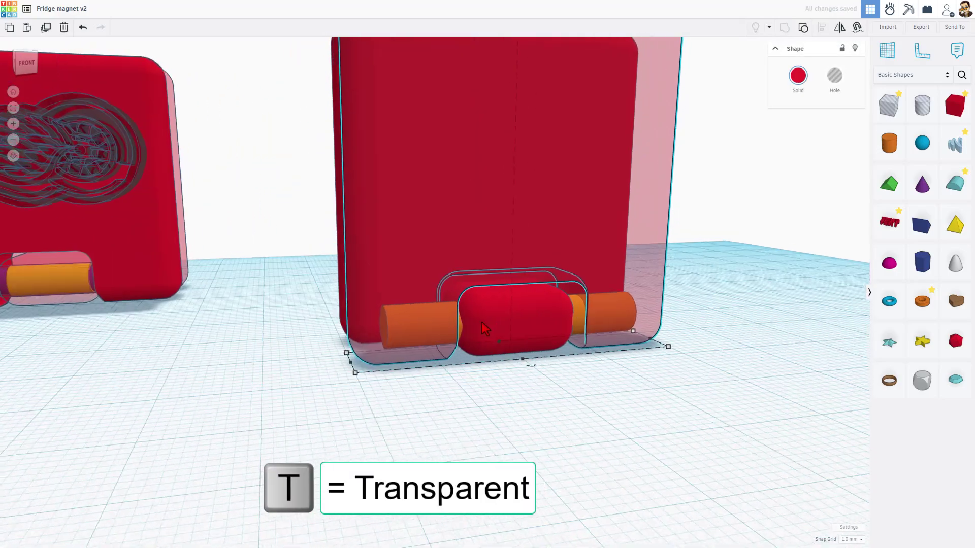
click(578, 314)
click(854, 58)
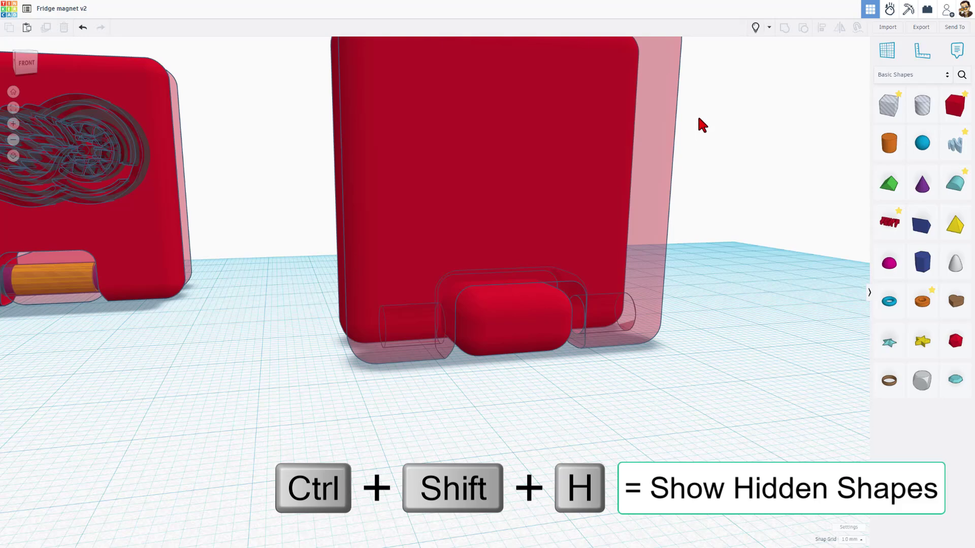
click(755, 28)
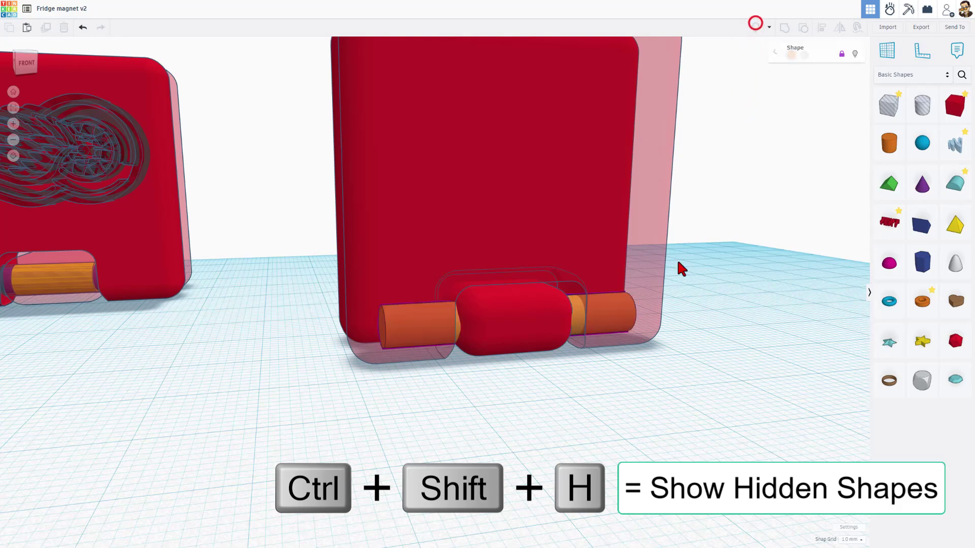
right_drag(561, 391, 537, 389)
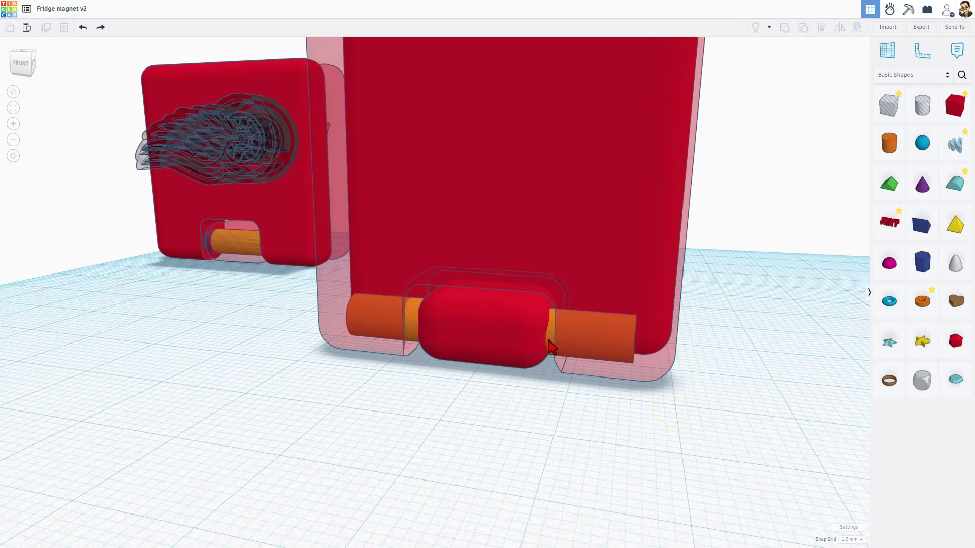
Unlock the orange pin and change its length from 32.00 to 16
click(549, 339)
click(841, 57)
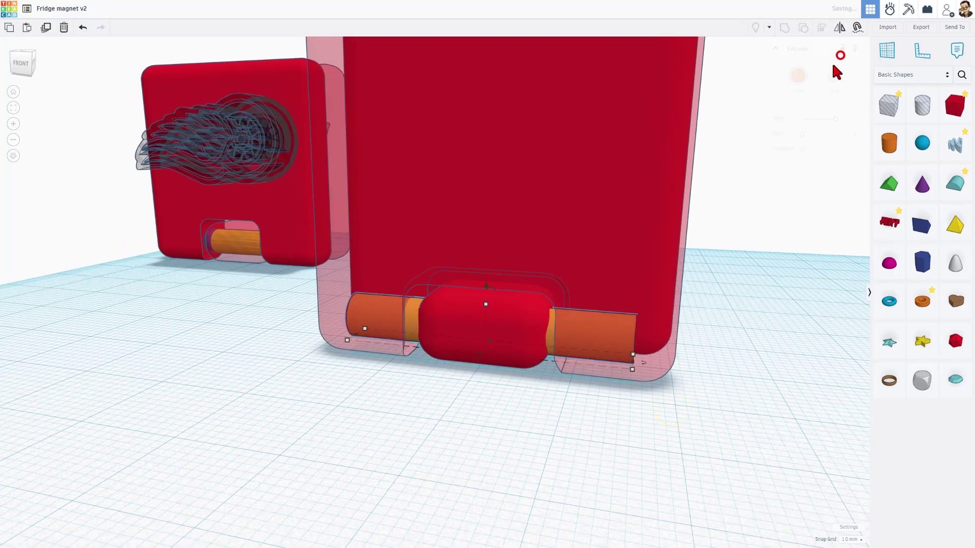
click(632, 369)
click(470, 366)
text(16)
key(Return)
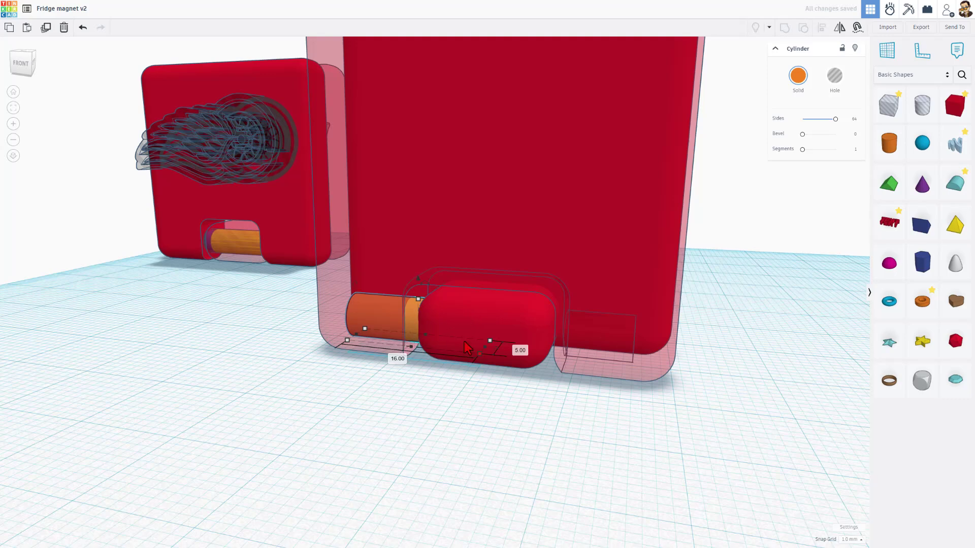
Center the pin lengthwise within the red knuckle with the align tool
shift+click(479, 324)
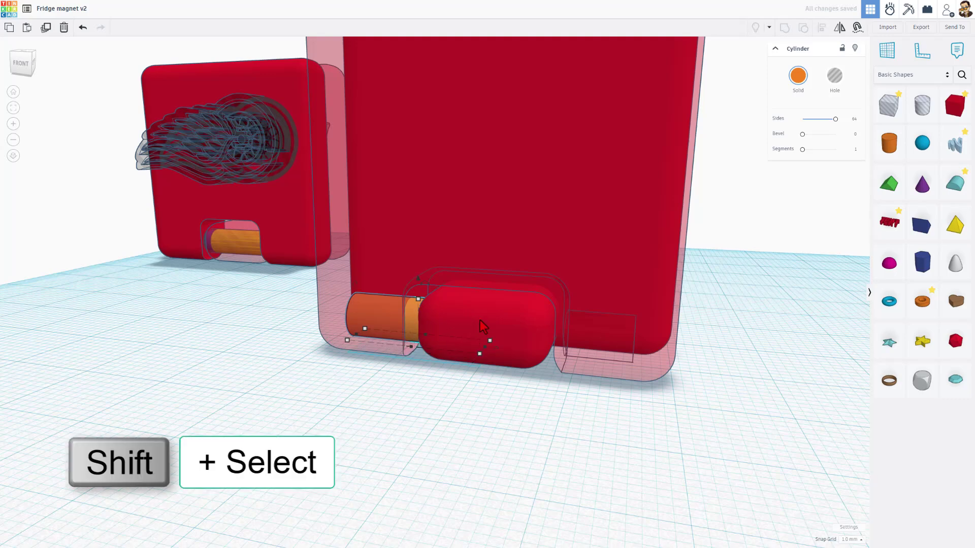
shift+click(479, 324)
key(l)
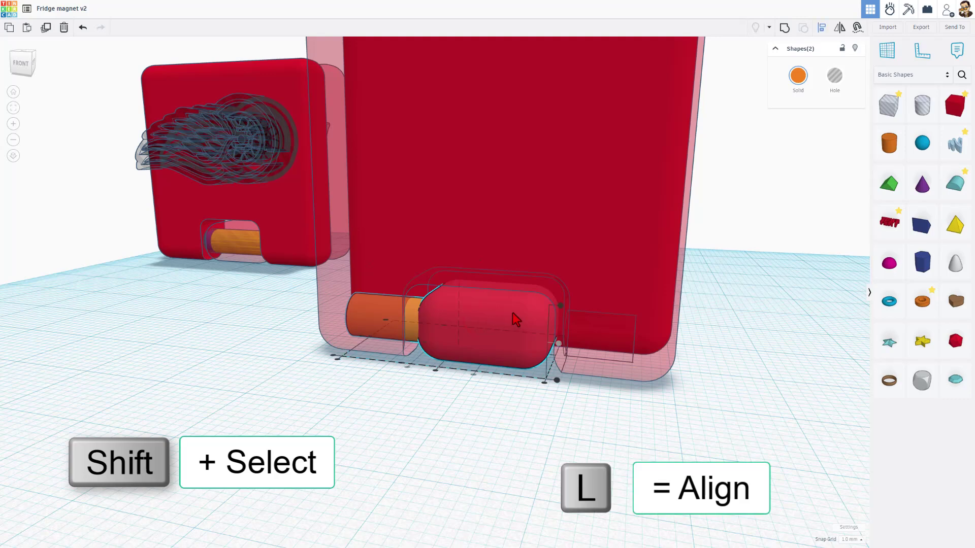
click(512, 313)
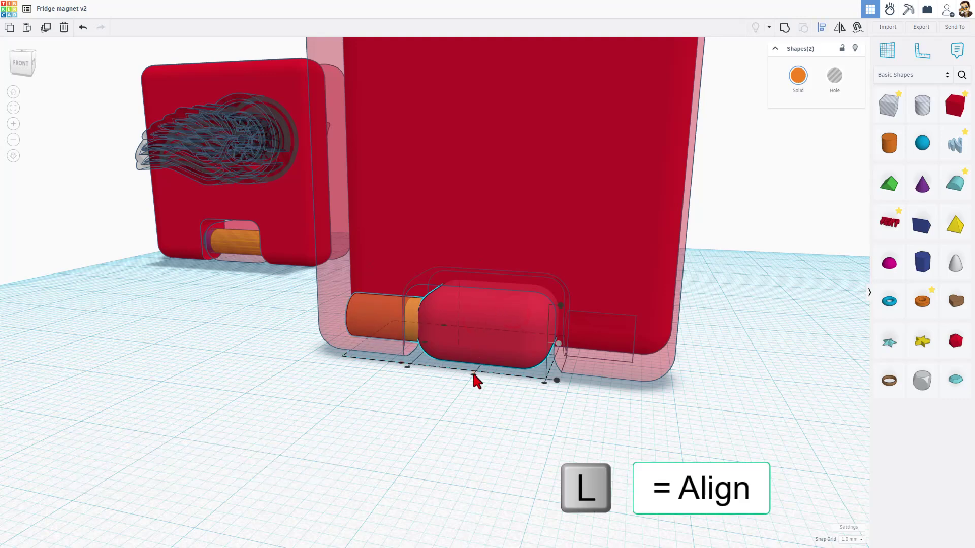
click(472, 373)
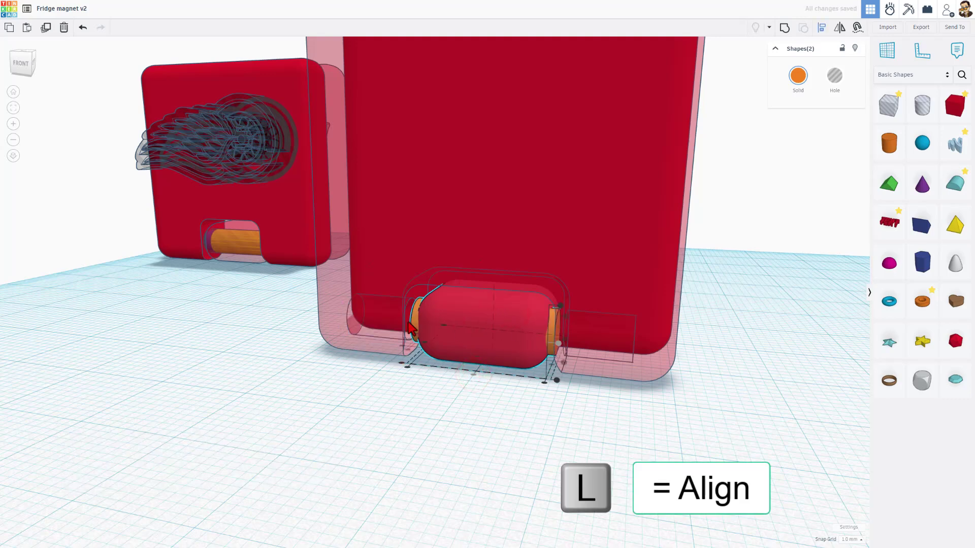
click(421, 395)
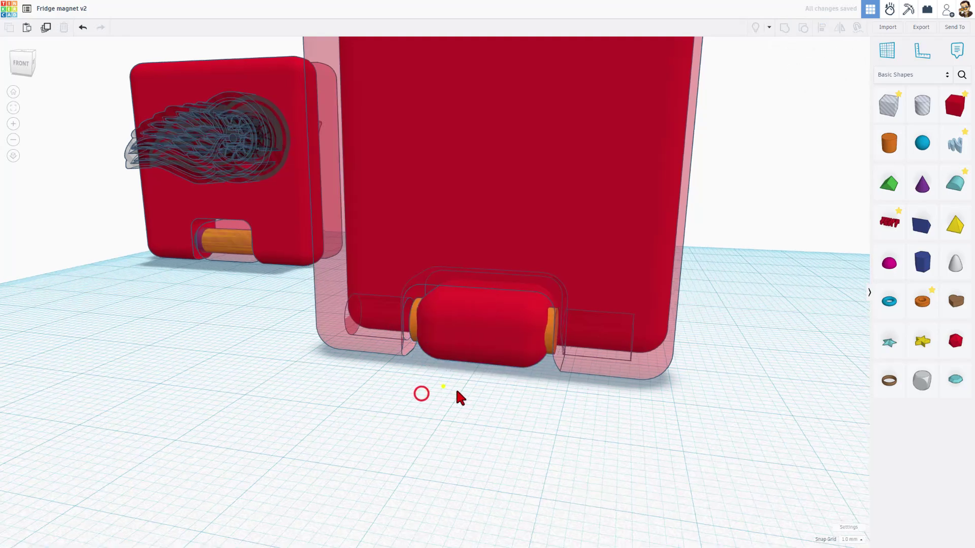
right_drag(463, 394, 427, 377)
click(590, 231)
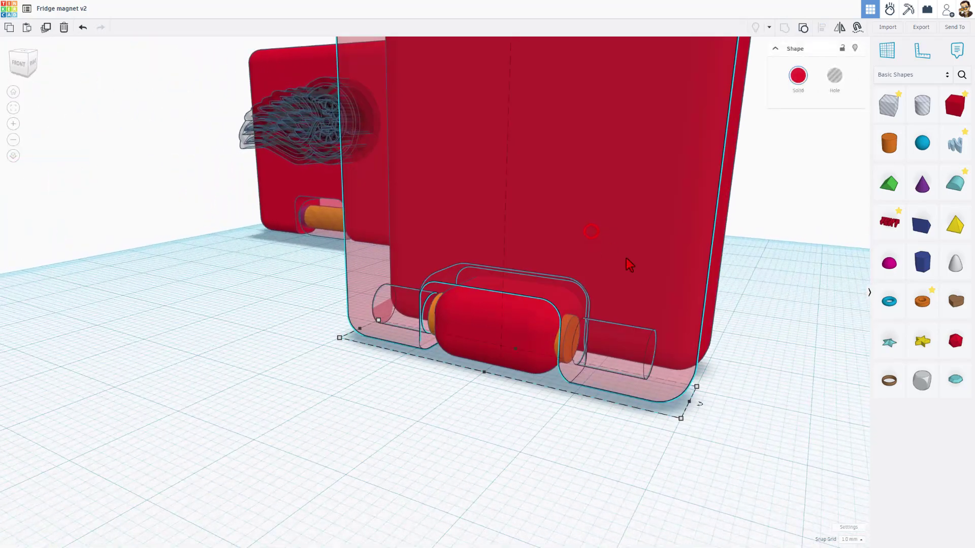
Hide the outer red body, add a cone at the knuckle end: top radius 1.8, base 2.4, height 10
click(855, 48)
drag(919, 195, 573, 337)
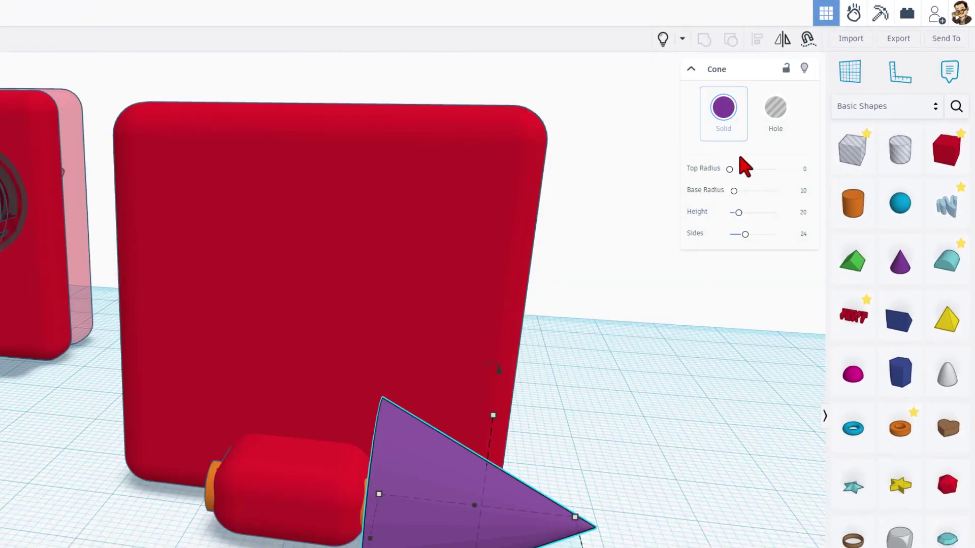
click(801, 172)
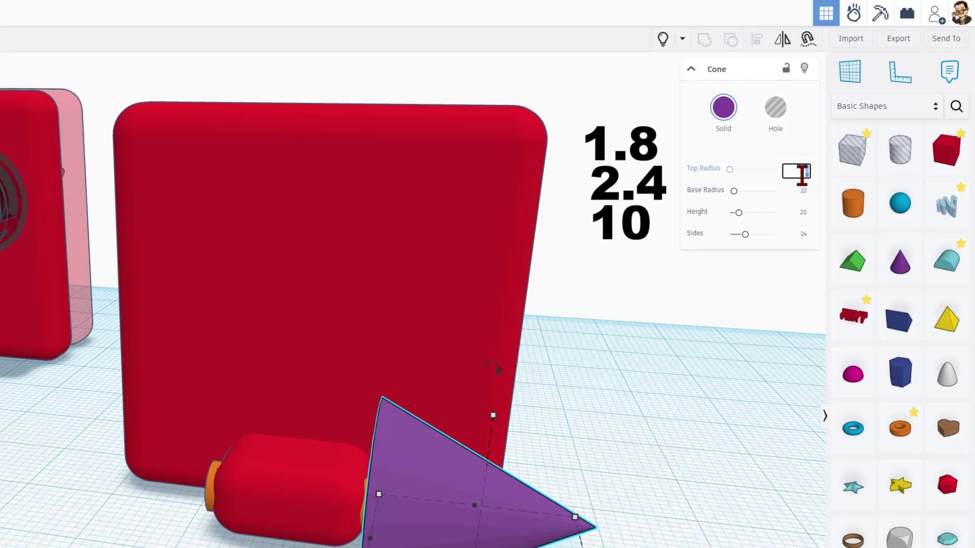
text(1.8)
key(Return)
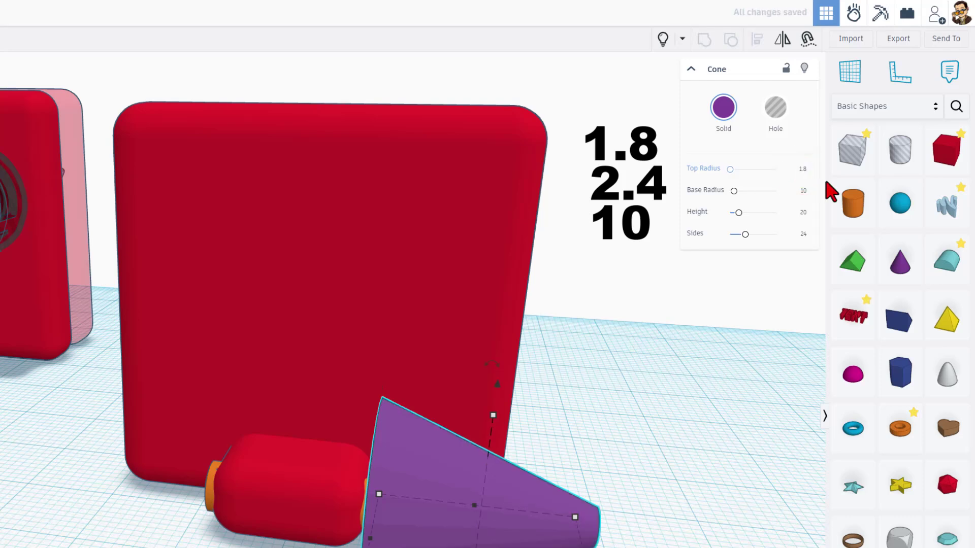
click(799, 195)
text(2.4)
key(Return)
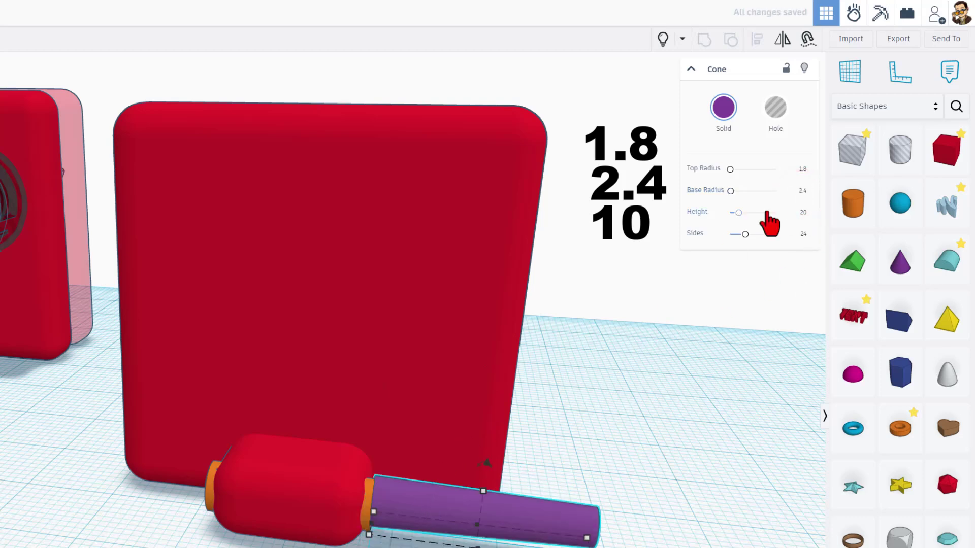
click(802, 212)
text(10)
key(Return)
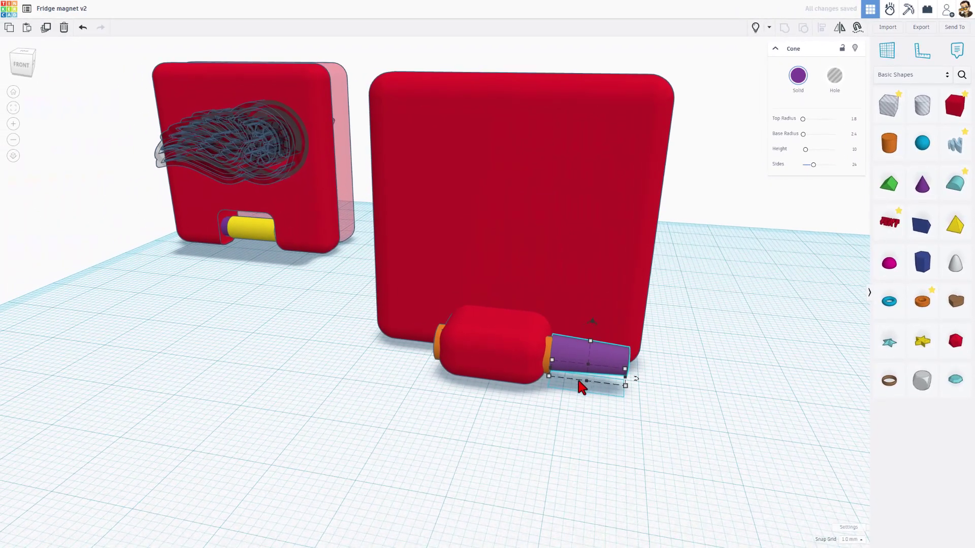
Duplicate the tapered cone, shift it left beside the capsule, and mirror it end to end
key(ctrl+d)
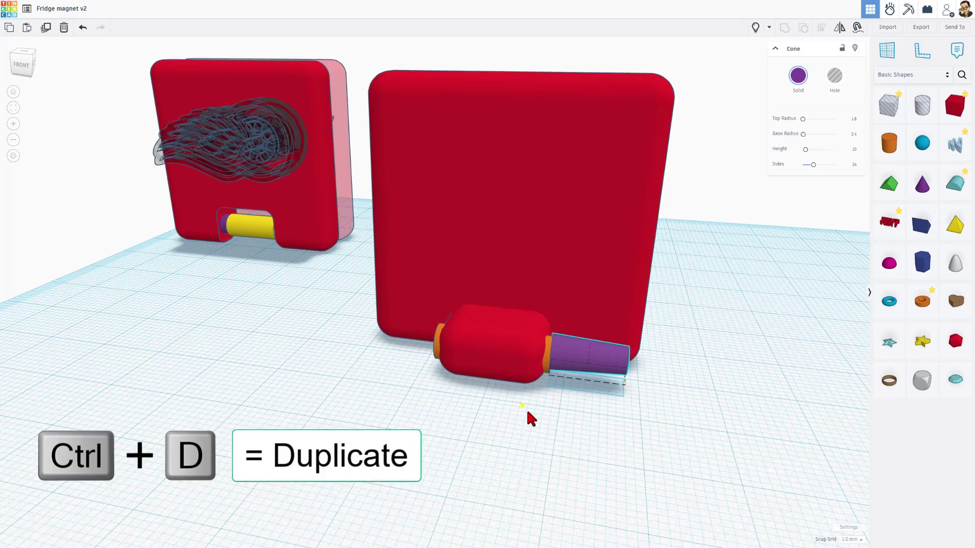
right_drag(539, 414, 565, 423)
click(552, 390)
click(557, 315)
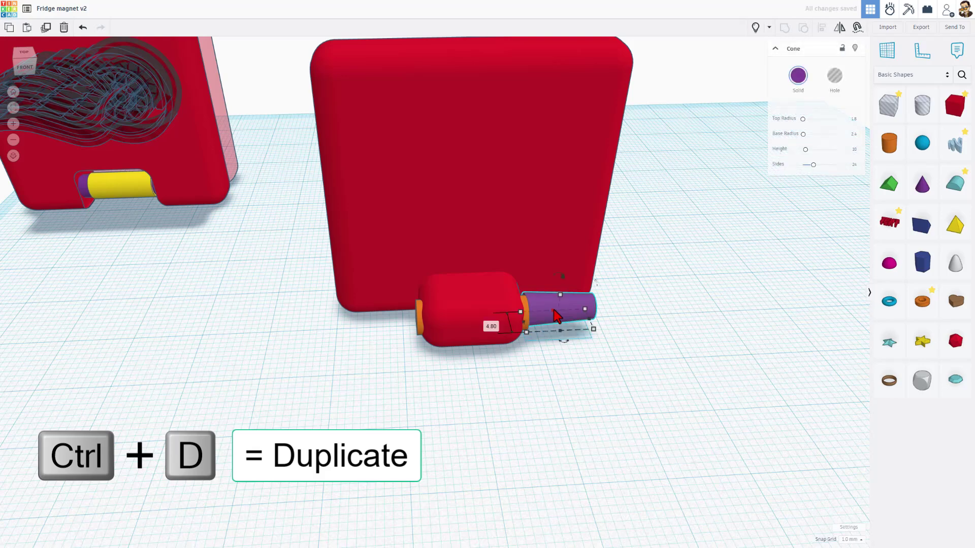
key(shift+Left)
key(shift+Left)
key(shift+Left)
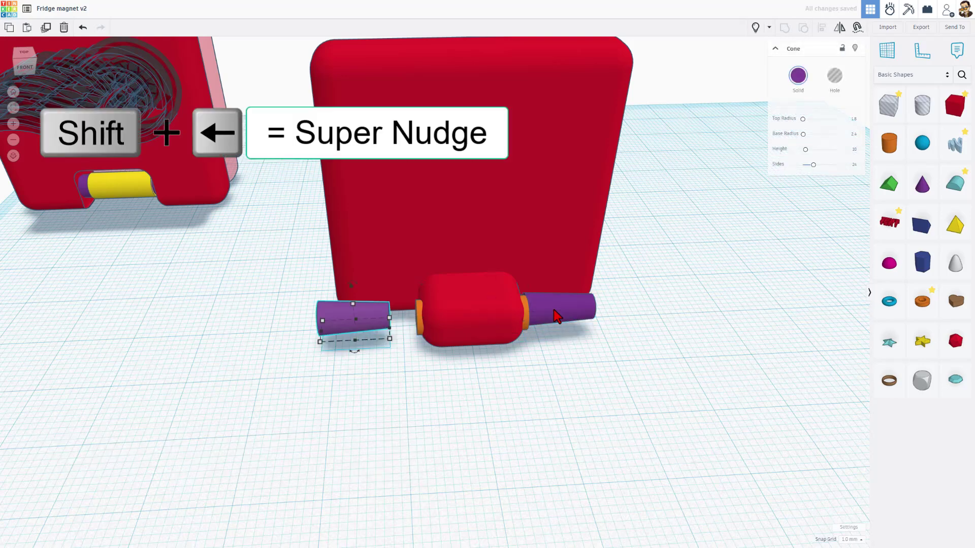
click(838, 28)
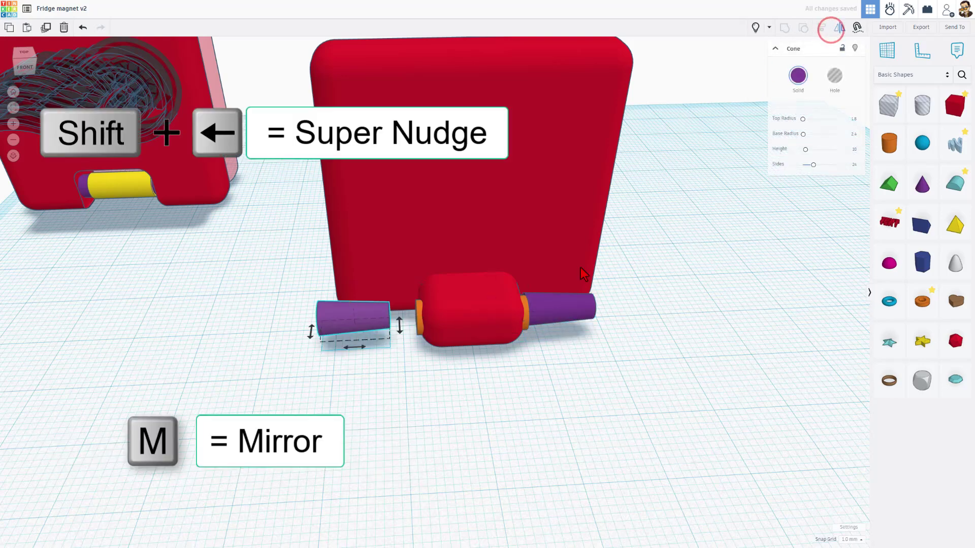
click(351, 347)
Drop the mirrored cone against the orange disc using a temporary workplane, then reset the workplane
click(374, 376)
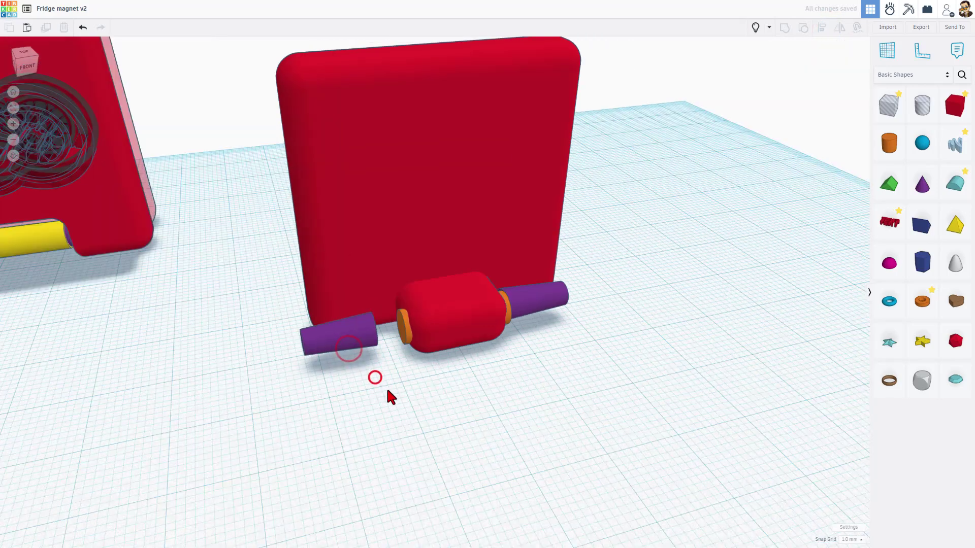
key(w)
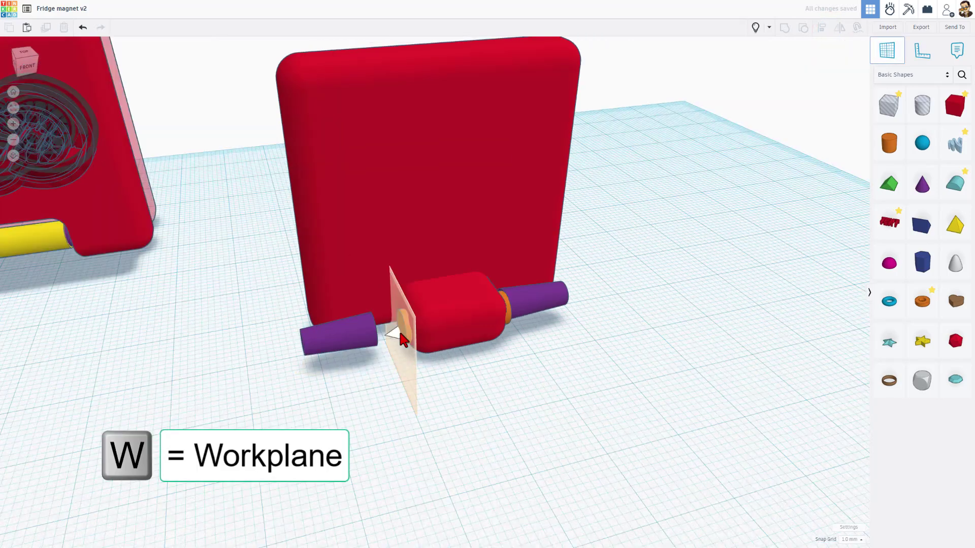
click(399, 332)
click(370, 336)
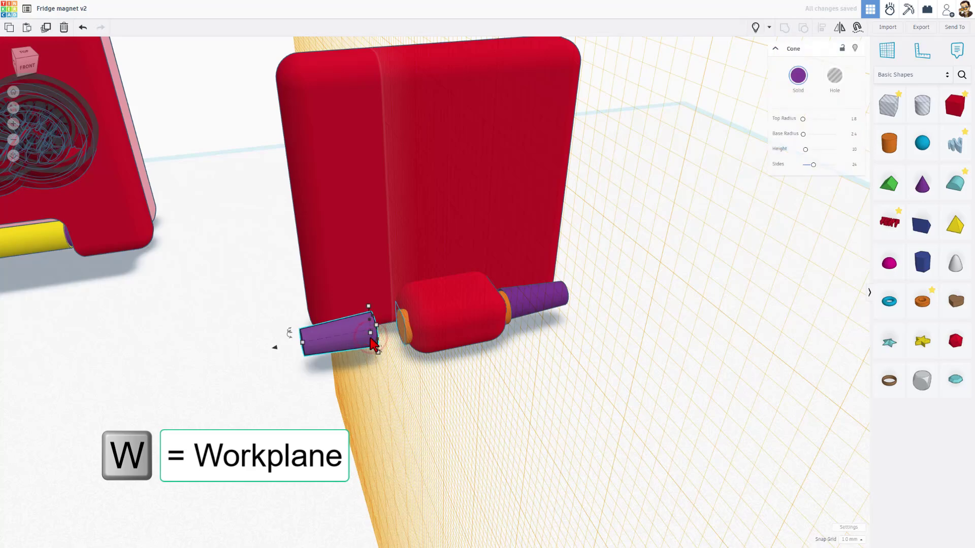
key(d)
click(400, 378)
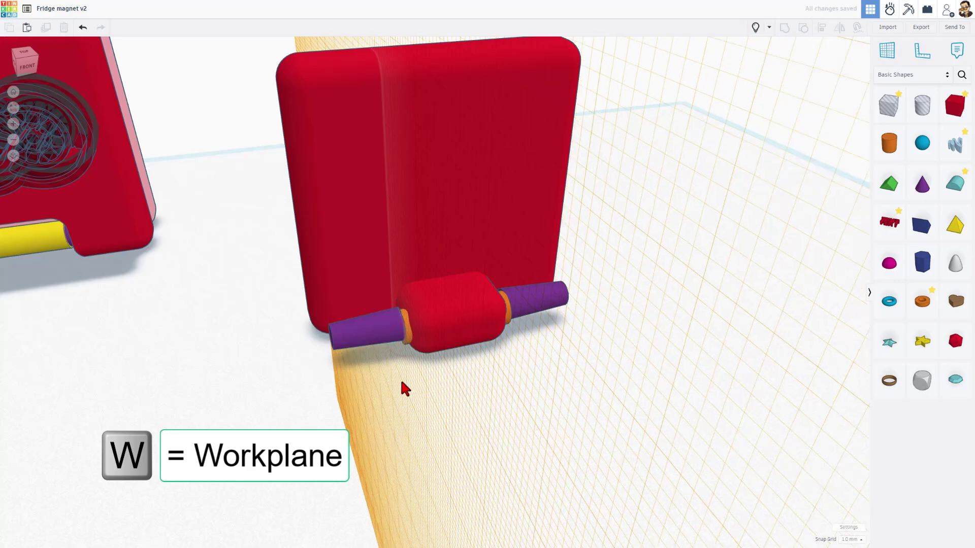
key(w)
click(440, 397)
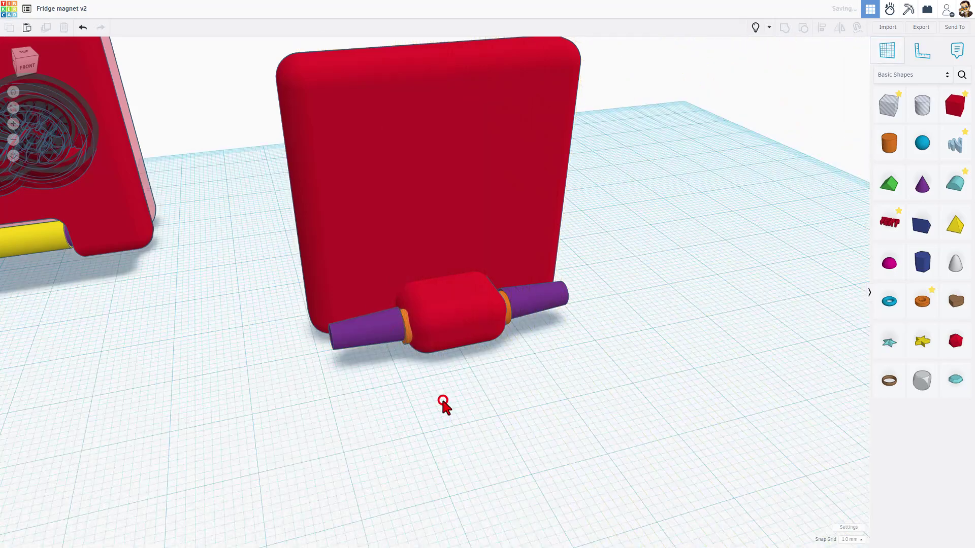
Align both purple cones with the orange cylinder
click(410, 335)
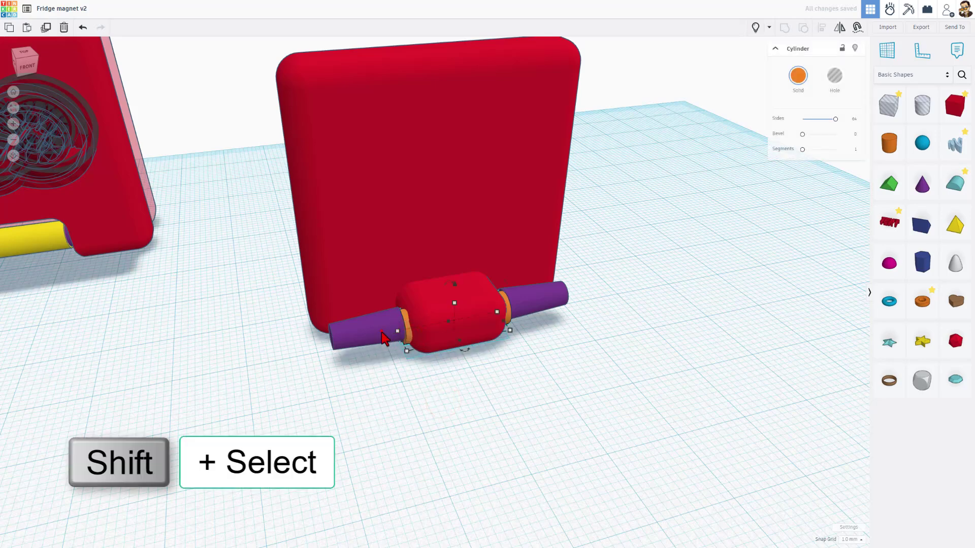
shift+click(386, 333)
shift+click(532, 303)
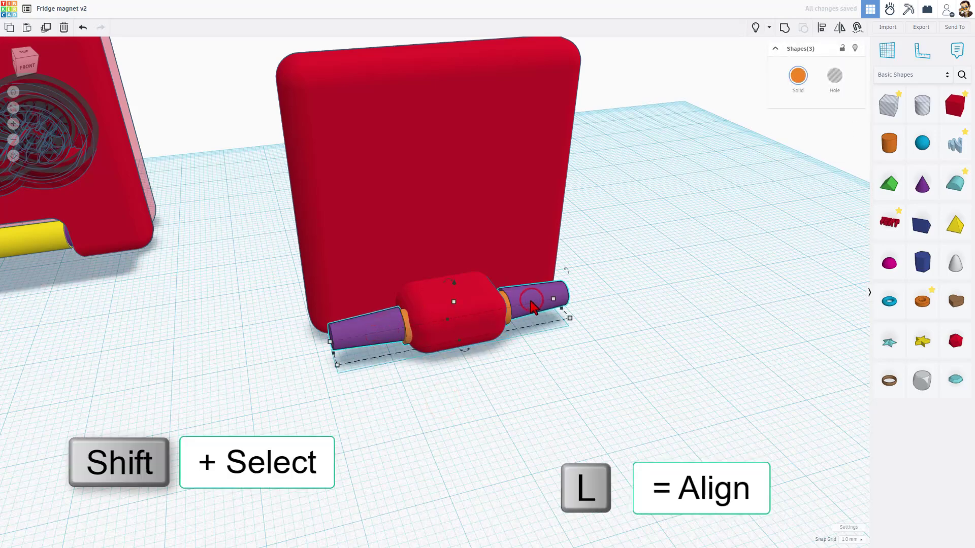
key(l)
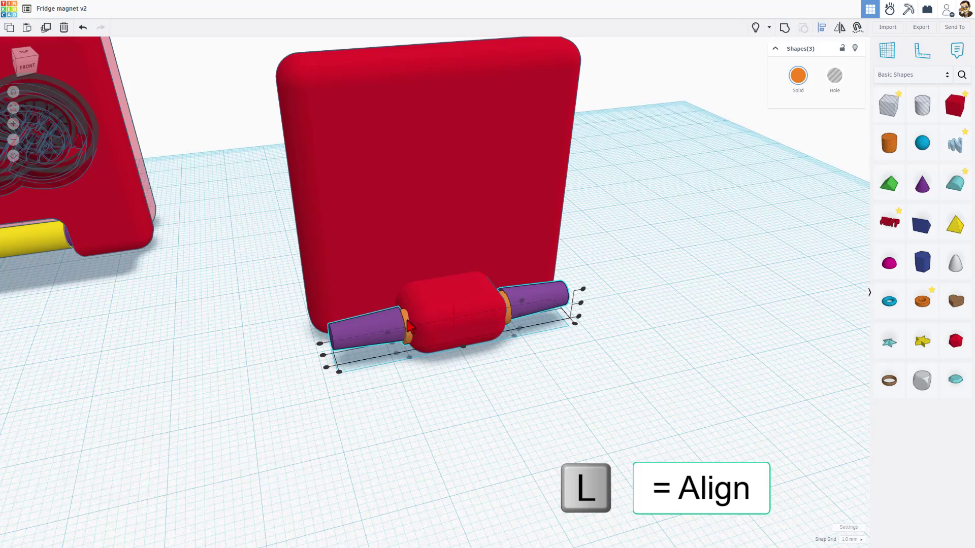
click(395, 348)
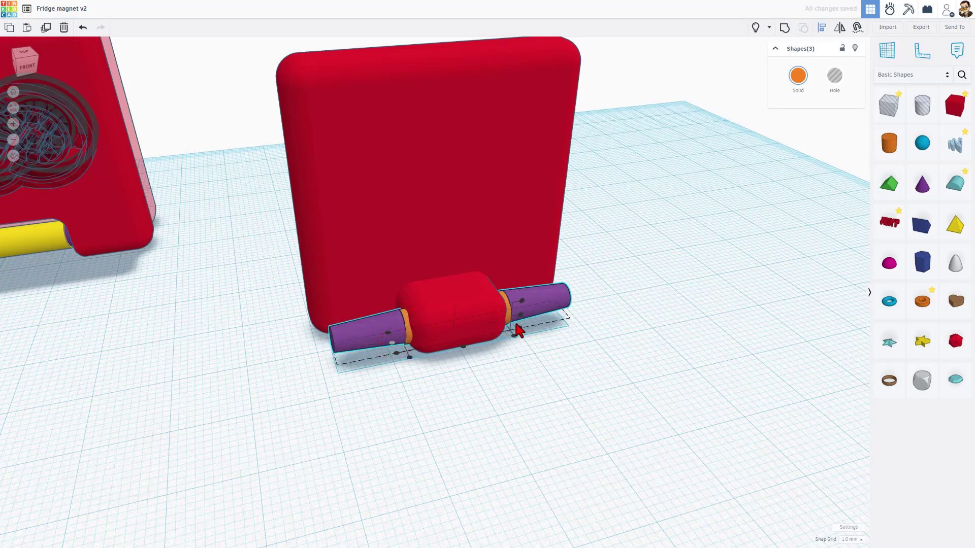
key(f)
click(556, 374)
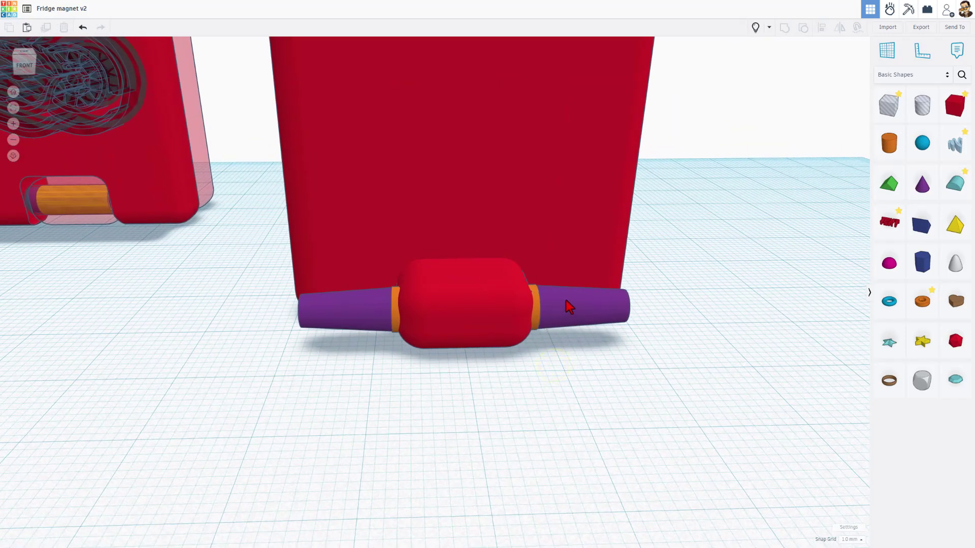
Show all hidden shapes and nudge the right purple cone left toward the capsule, undoing some moves
click(755, 28)
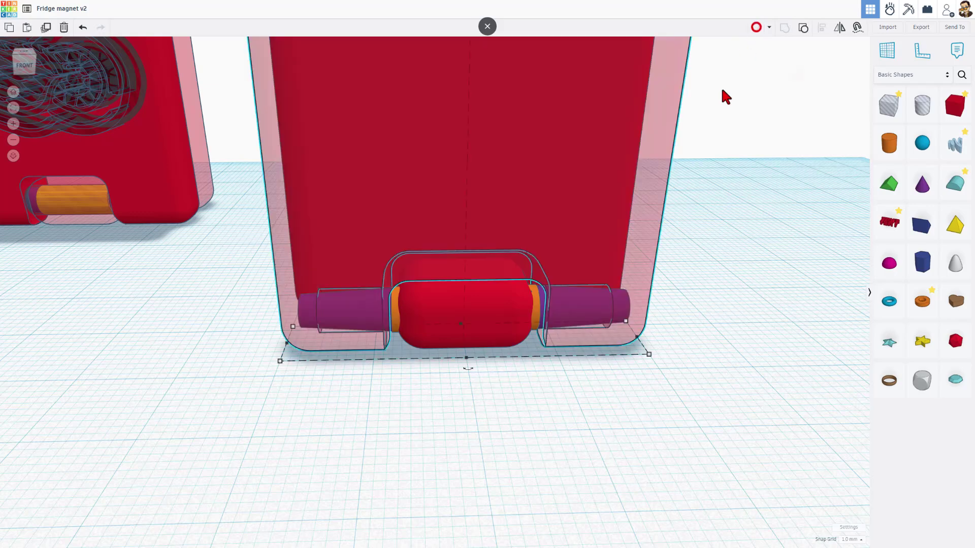
click(589, 437)
click(541, 313)
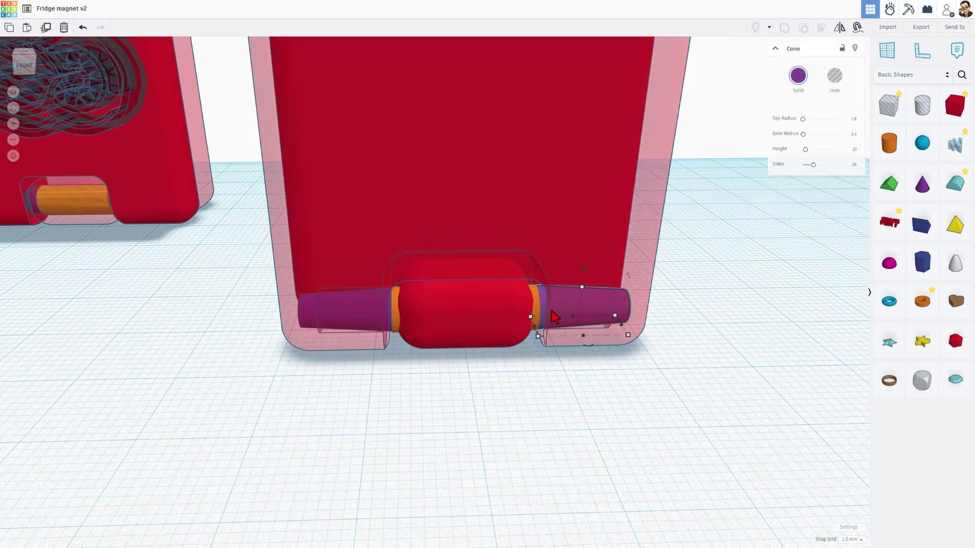
key(Left)
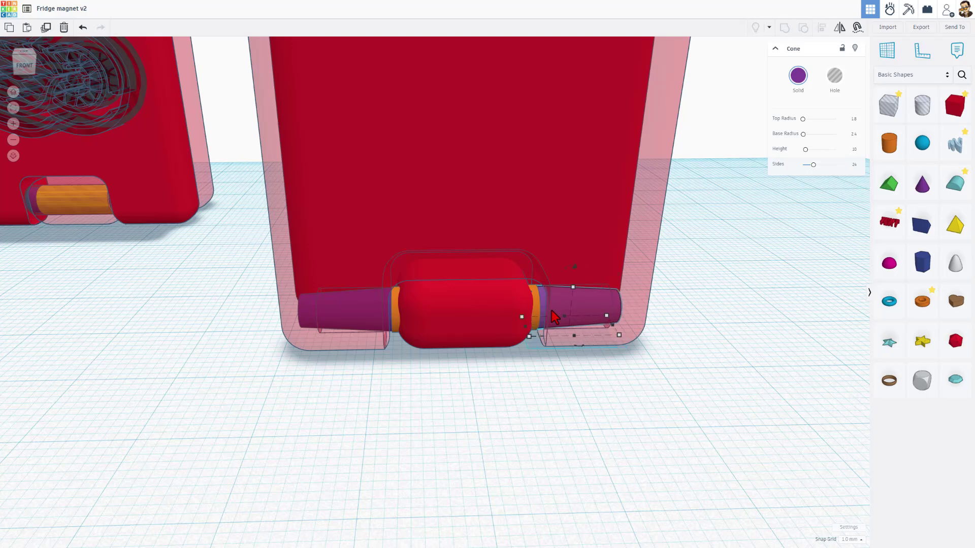
key(Left)
key(Left)
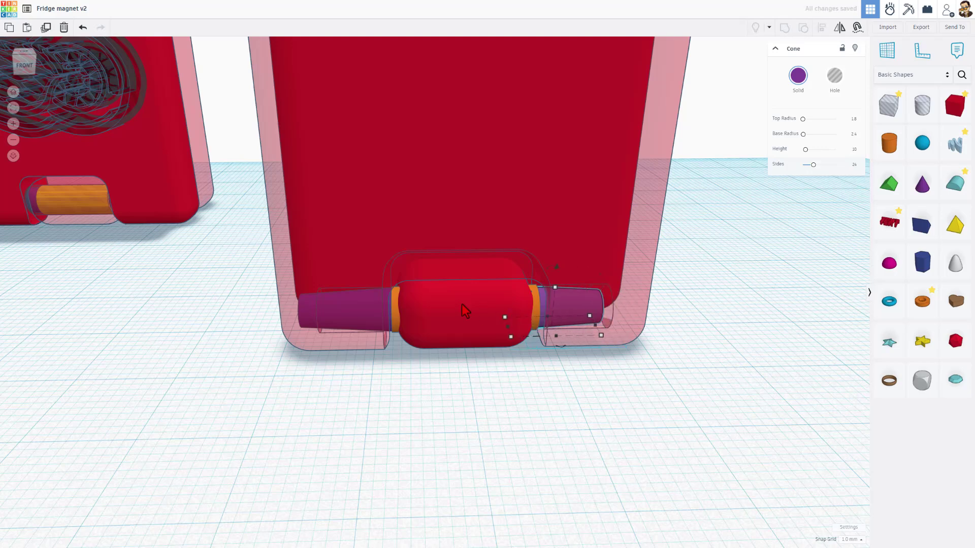
key(ctrl+z)
right_drag(446, 309, 375, 303)
key(ctrl+z)
key(ctrl+z)
key(ctrl+z)
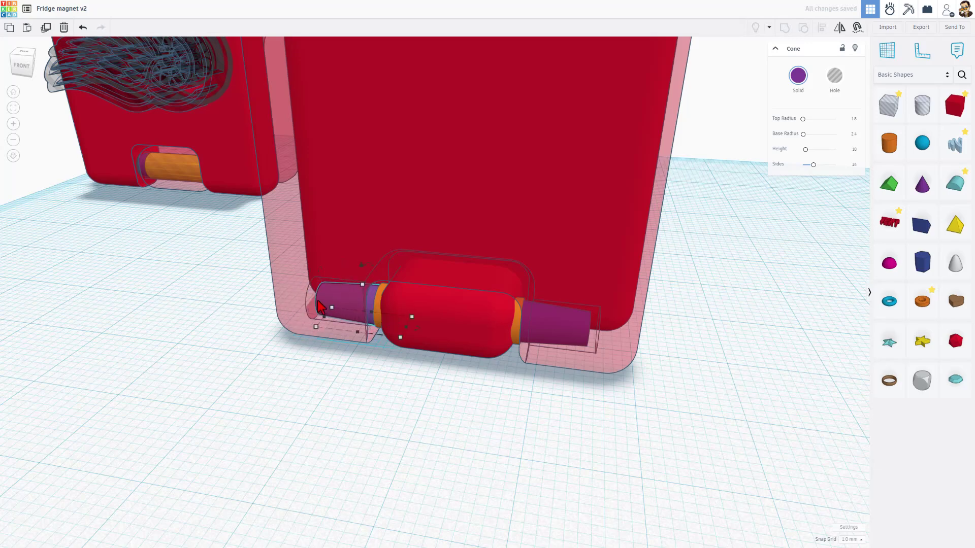
right_drag(380, 376, 434, 318)
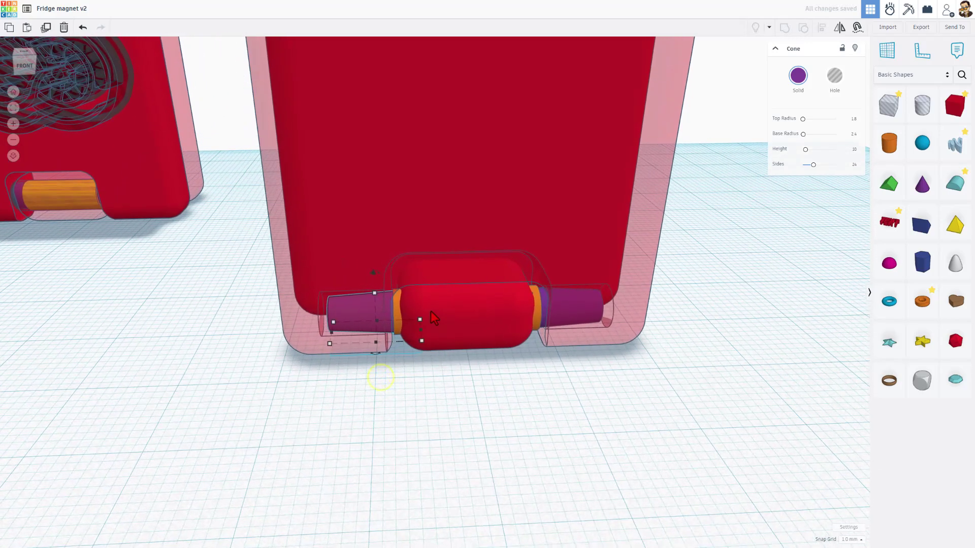
Set the orange cylinder's width to 12 and center it within the red capsule
click(397, 316)
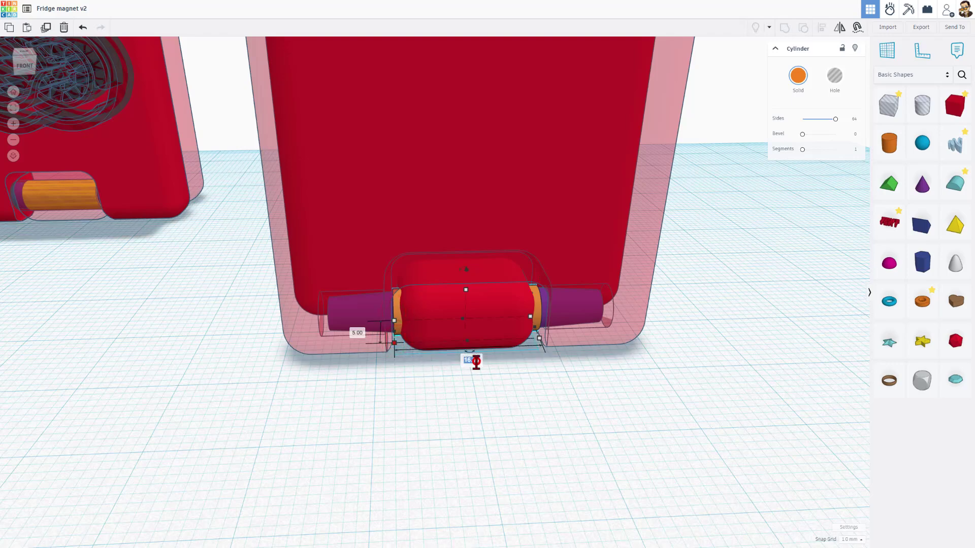
click(476, 362)
text(12)
key(Return)
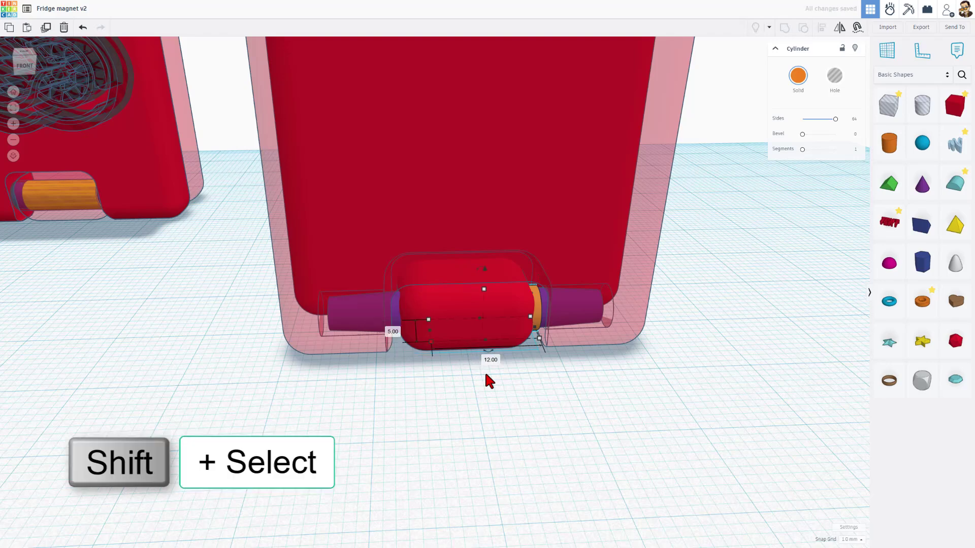
shift+click(448, 306)
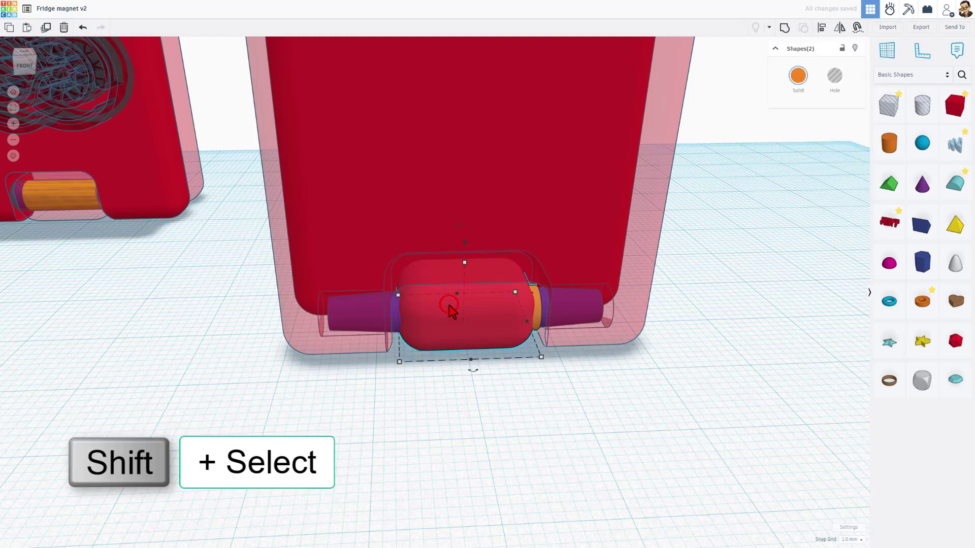
key(l)
click(462, 314)
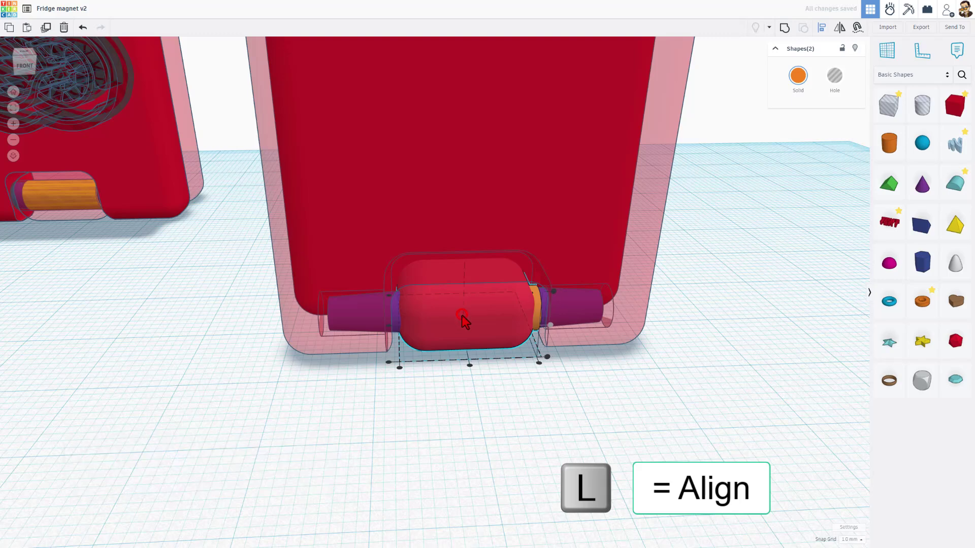
click(469, 365)
click(483, 411)
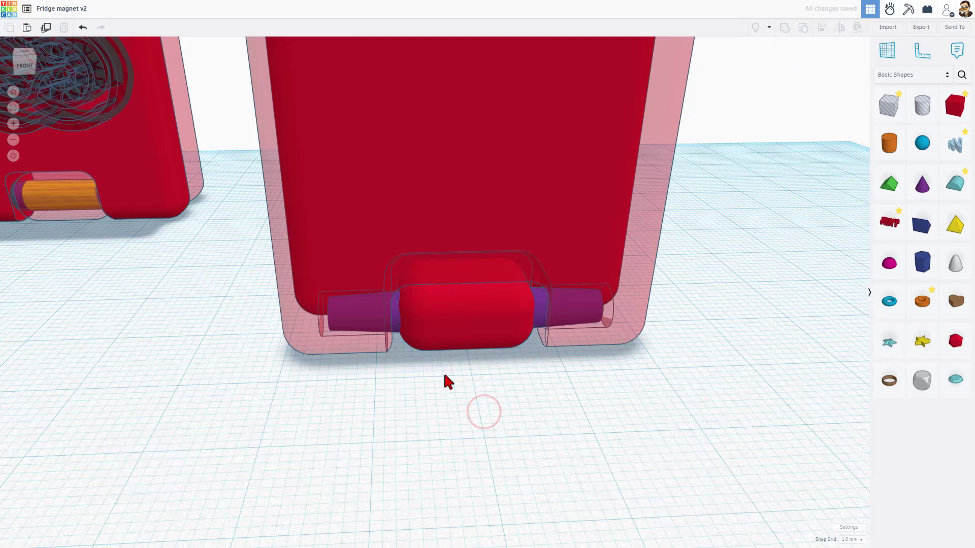
mouse_move(445, 396)
right_down()
mouse_move(482, 396)
mouse_move(440, 404)
mouse_move(545, 373)
mouse_move(417, 384)
mouse_move(394, 398)
mouse_move(443, 377)
right_up()
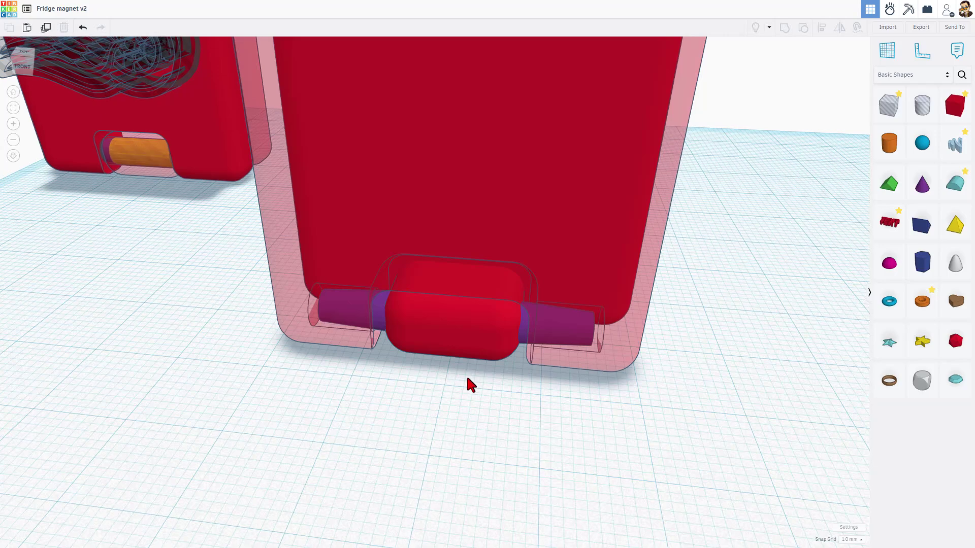
Hide the transparent outer shell and group the five hinge pieces into one shape
click(585, 253)
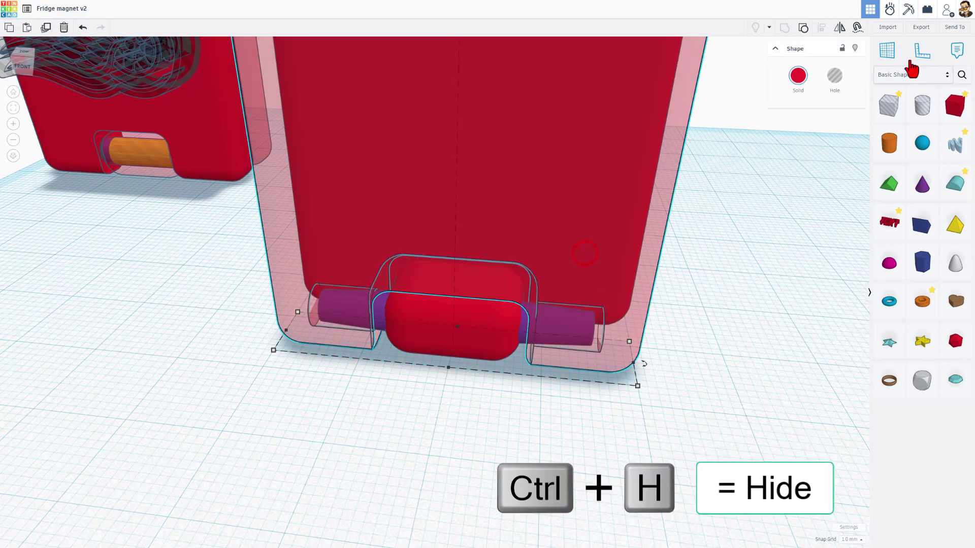
click(855, 48)
right_drag(421, 311, 360, 367)
drag(361, 369, 556, 279)
key(ctrl+g)
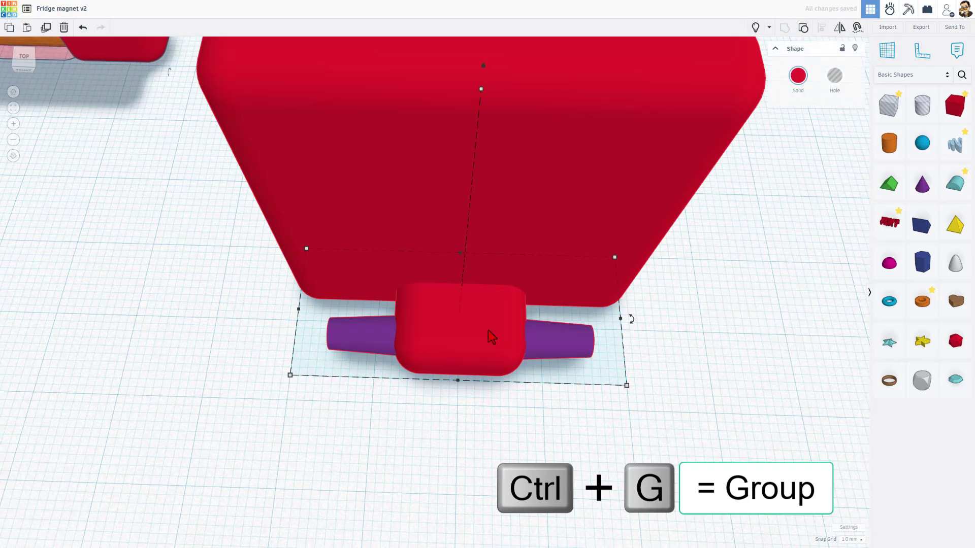
right_drag(474, 349, 508, 357)
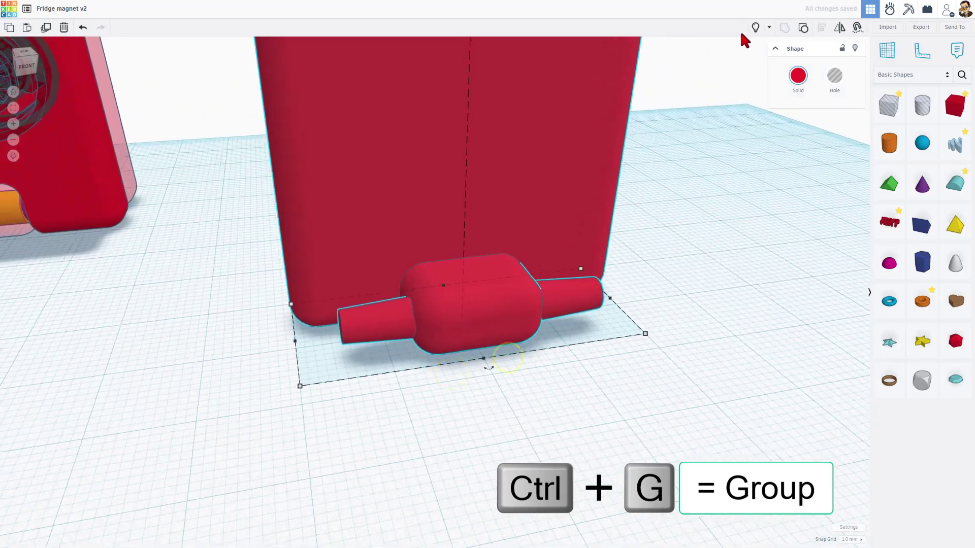
Show the hidden shell again and inspect the grouped hinge from a frontal angle
click(755, 28)
scroll(700, 229, down, 3)
right_drag(701, 228, 428, 398)
scroll(411, 418, up, 2)
scroll(432, 386, up, 3)
right_drag(433, 358, 483, 348)
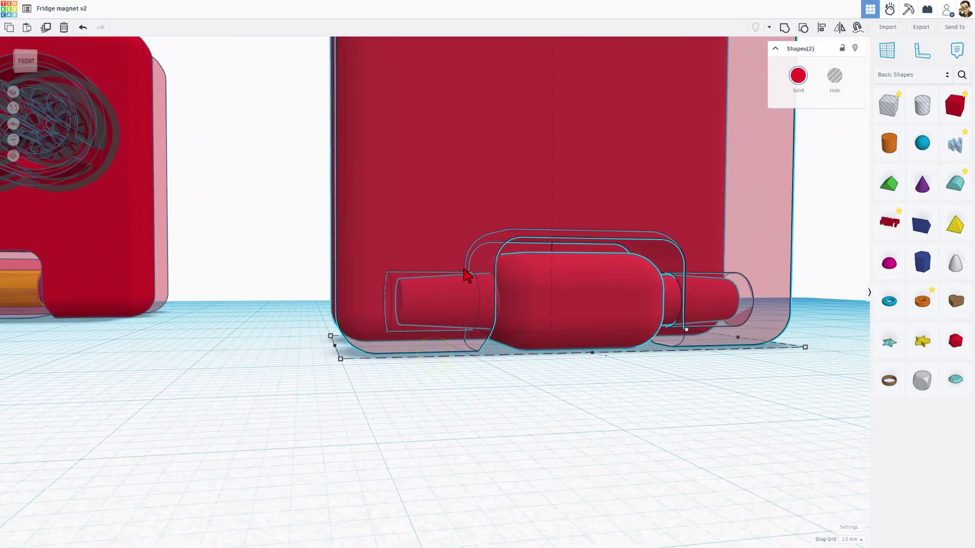
right_drag(488, 289, 388, 315)
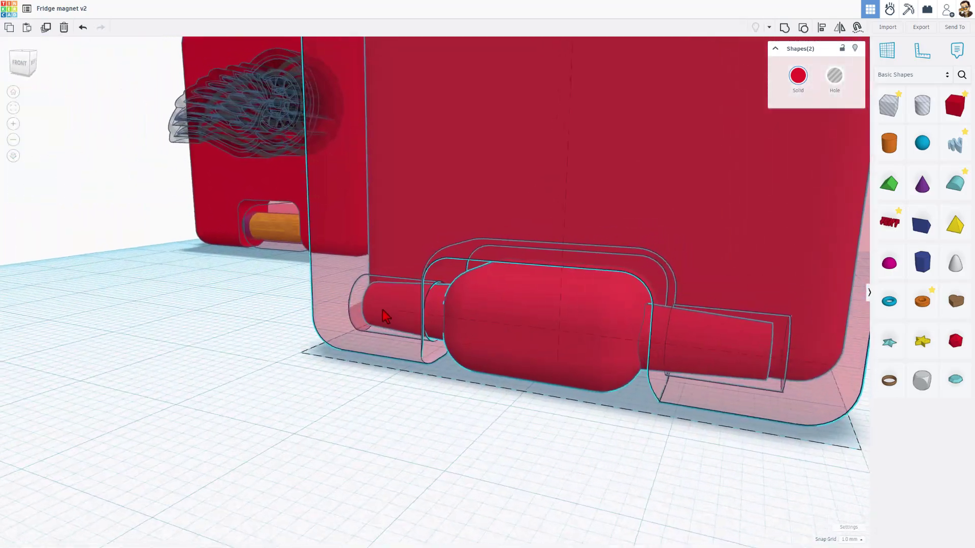
key(f)
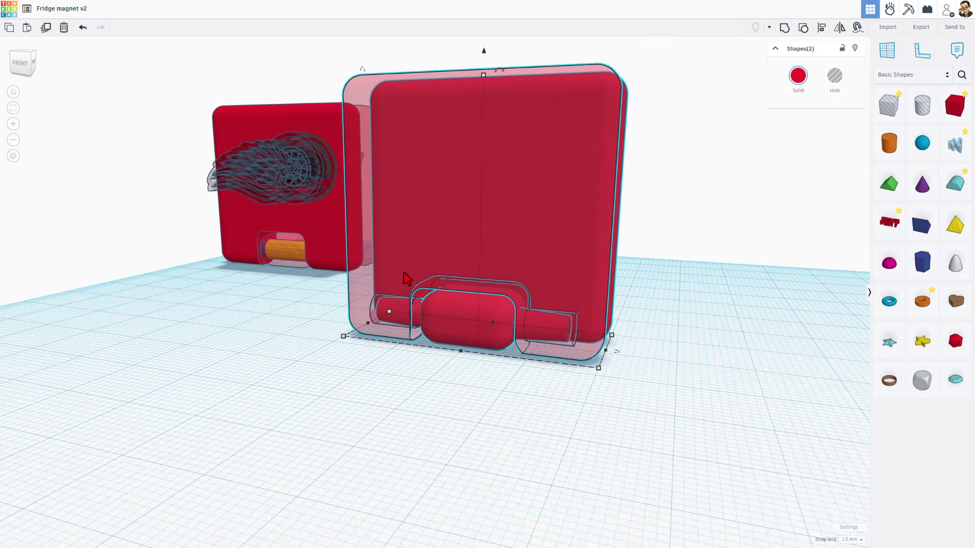
right_drag(468, 376, 655, 442)
Check the hole box at 25.50 wide, 19.00 tall, 4.70 deep and shift it against the red panel
click(658, 442)
right_drag(557, 450, 454, 338)
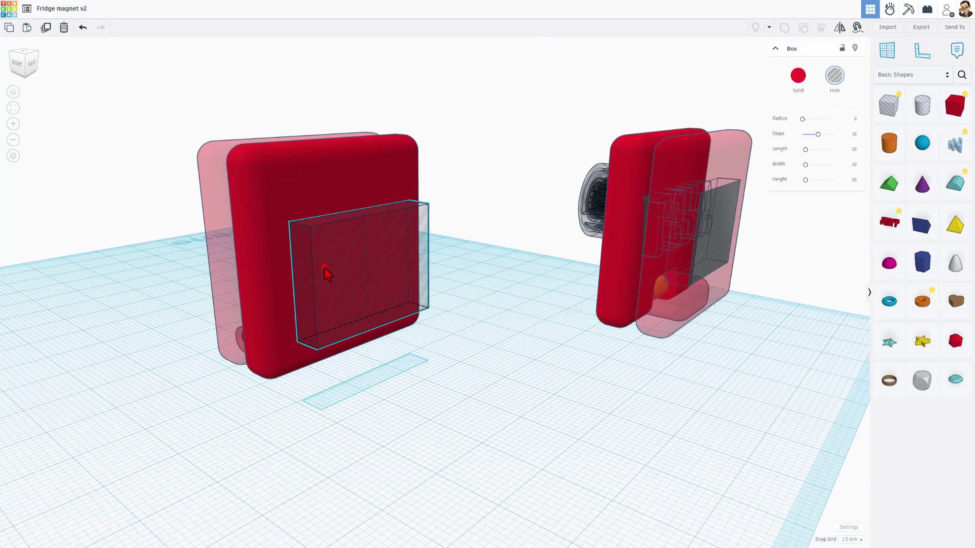
click(299, 343)
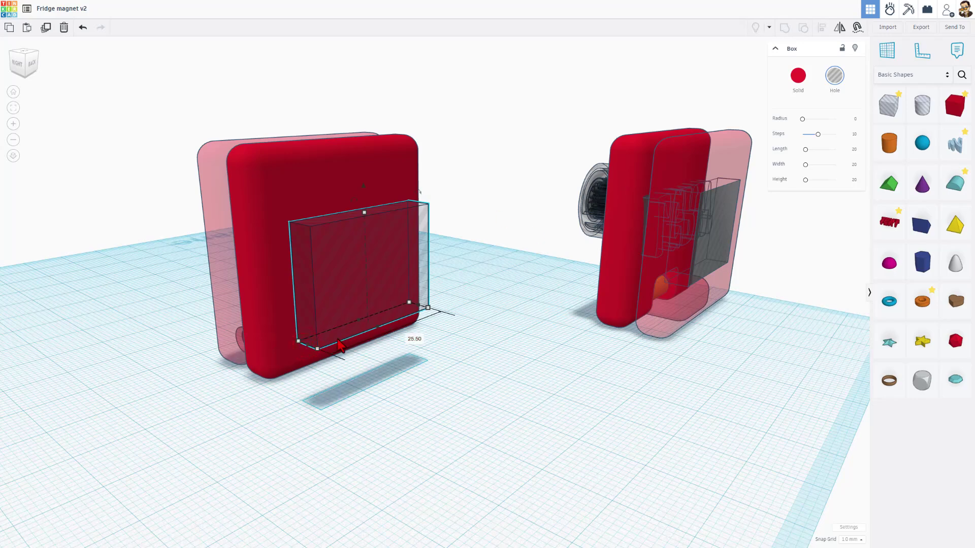
click(363, 213)
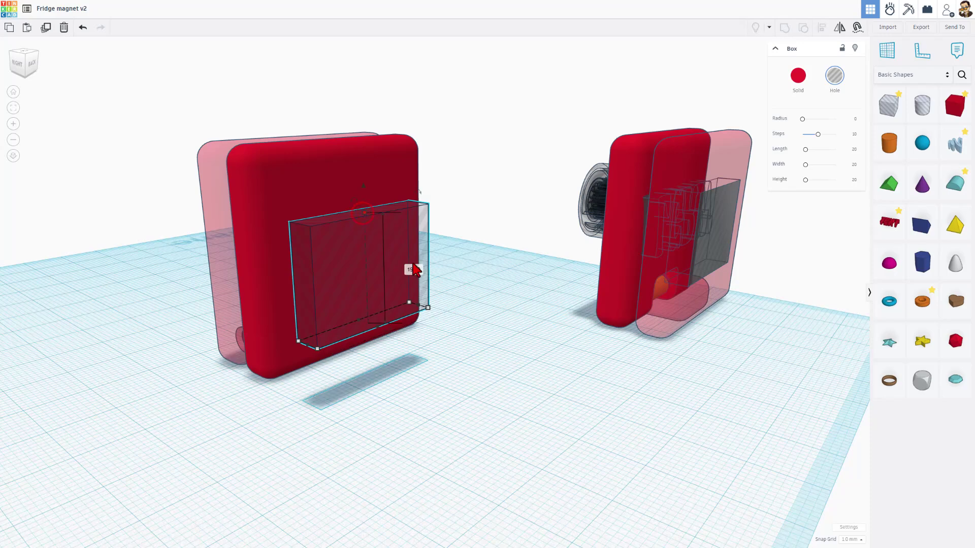
click(316, 349)
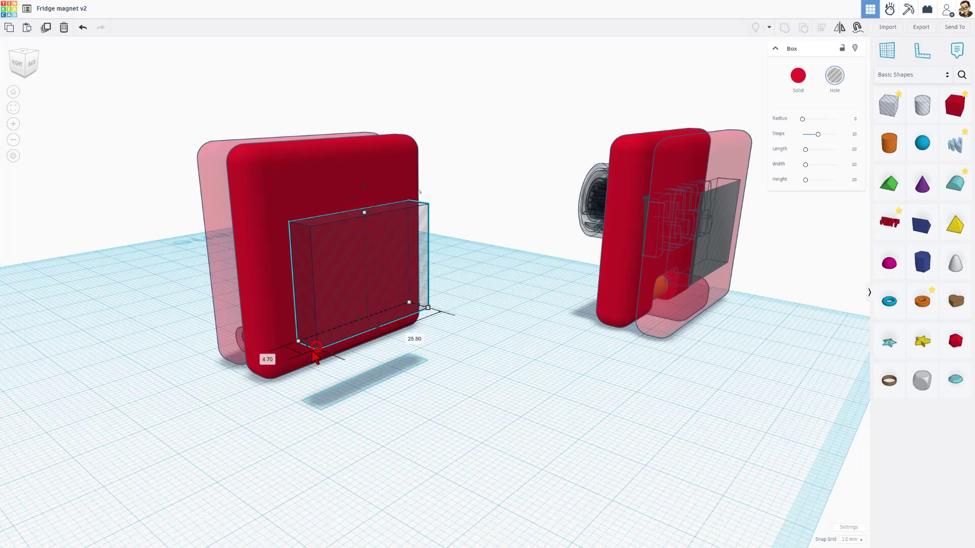
right_drag(329, 388, 391, 361)
click(376, 325)
click(334, 294)
Centre the hole box on the red panel, using the panel as the alignment reference
shift+click(275, 264)
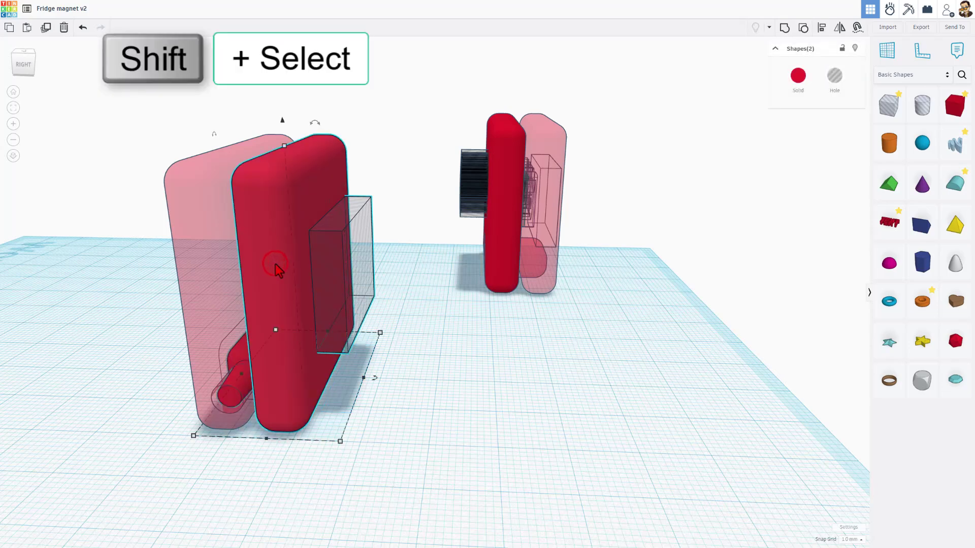
key(l)
click(288, 233)
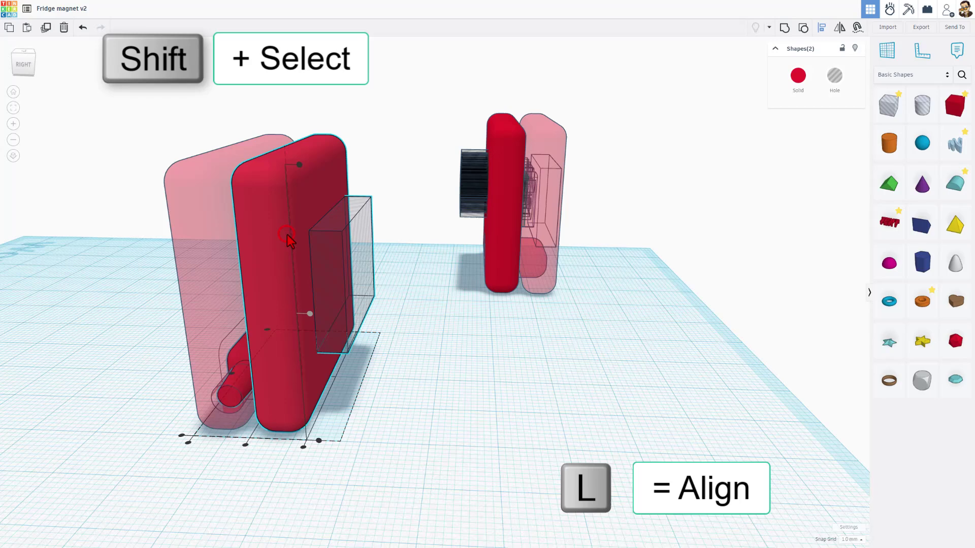
click(303, 445)
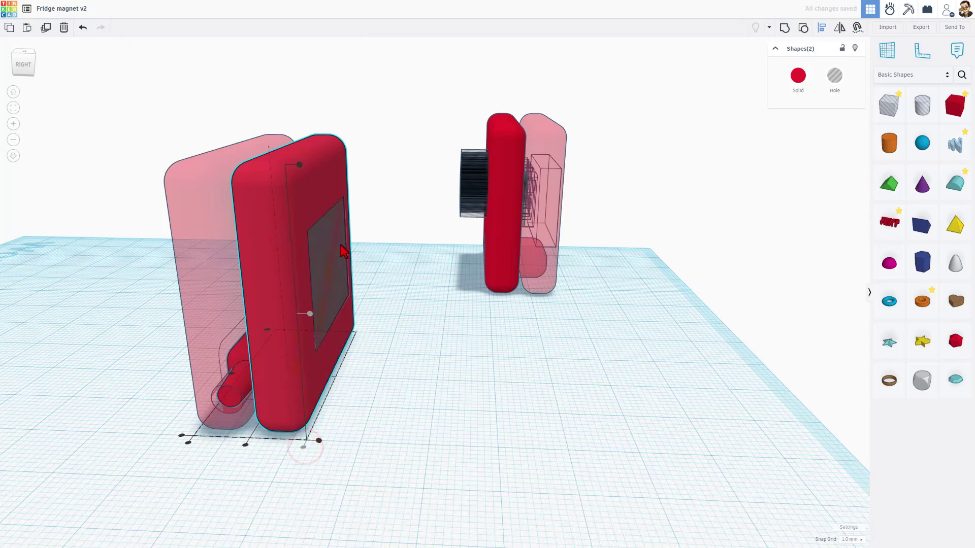
Group the hole box with the red panel to cut the rectangular pocket
click(32, 52)
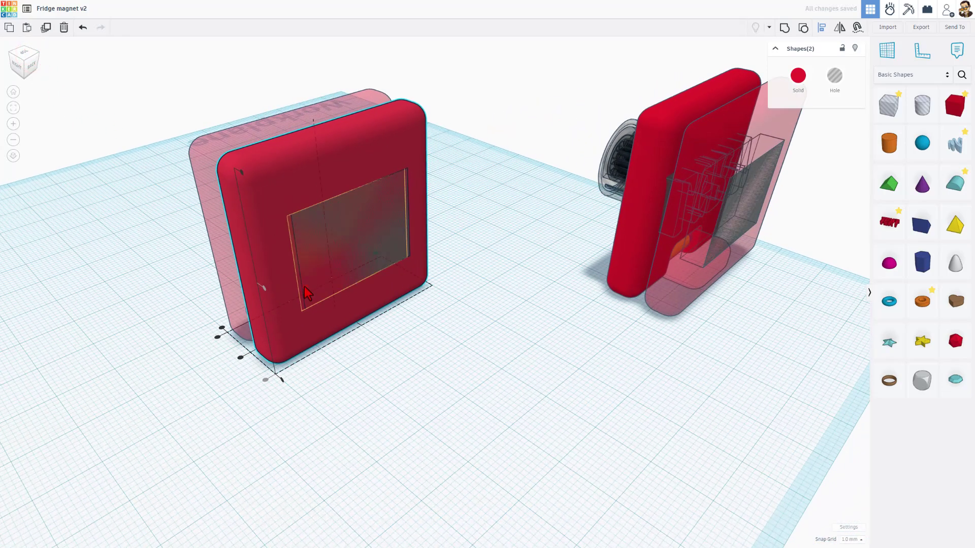
click(304, 289)
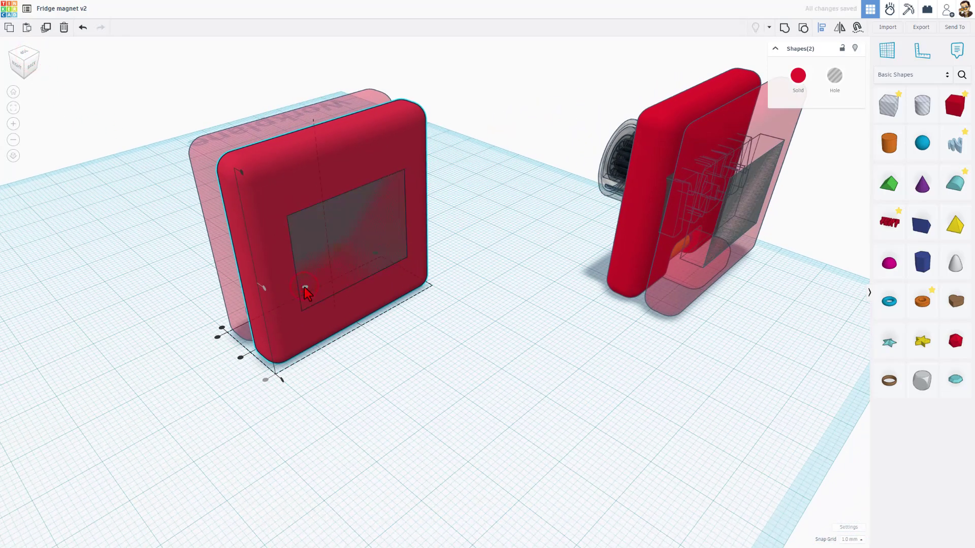
right_drag(304, 288, 360, 259)
drag(351, 291, 349, 310)
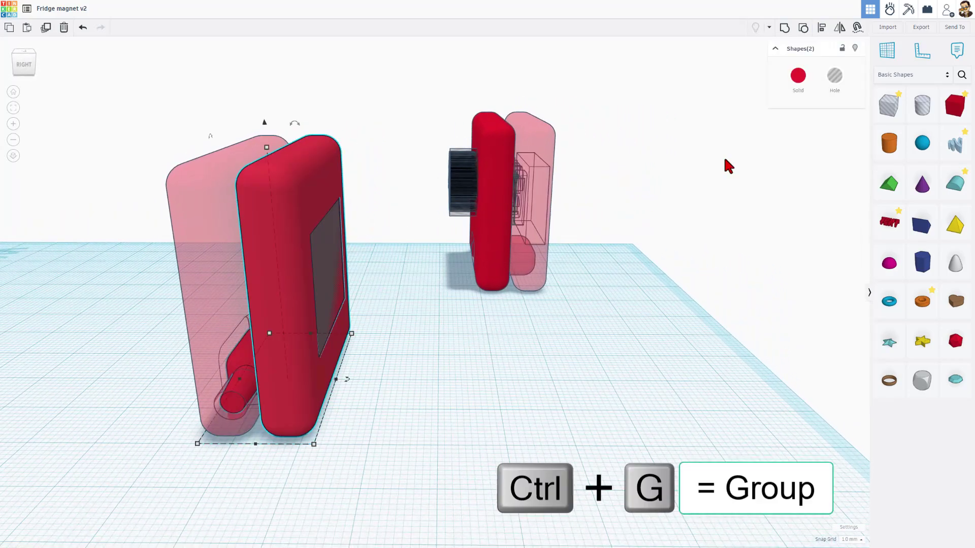
click(783, 30)
right_drag(394, 283, 376, 257)
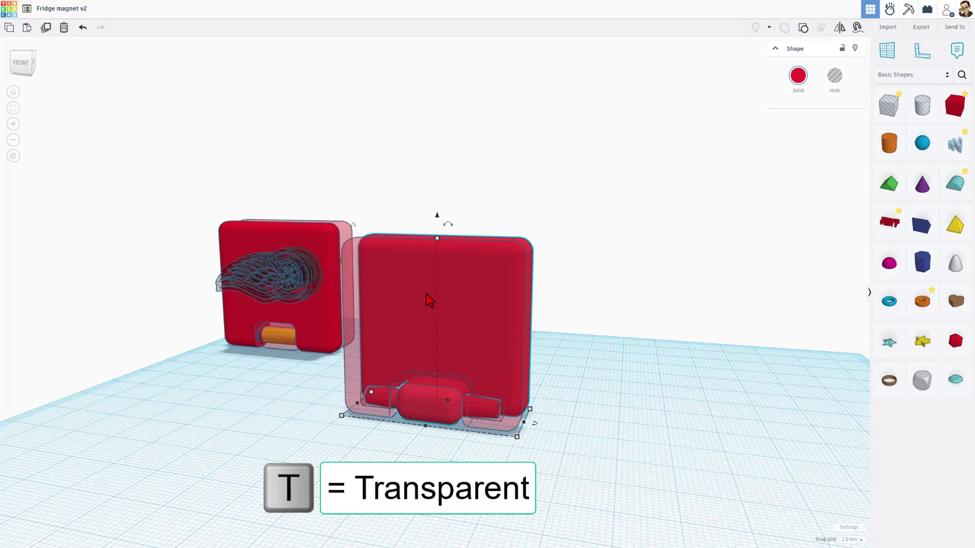
Try a TEXT shape as a hole on the magnet, then delete it
click(427, 303)
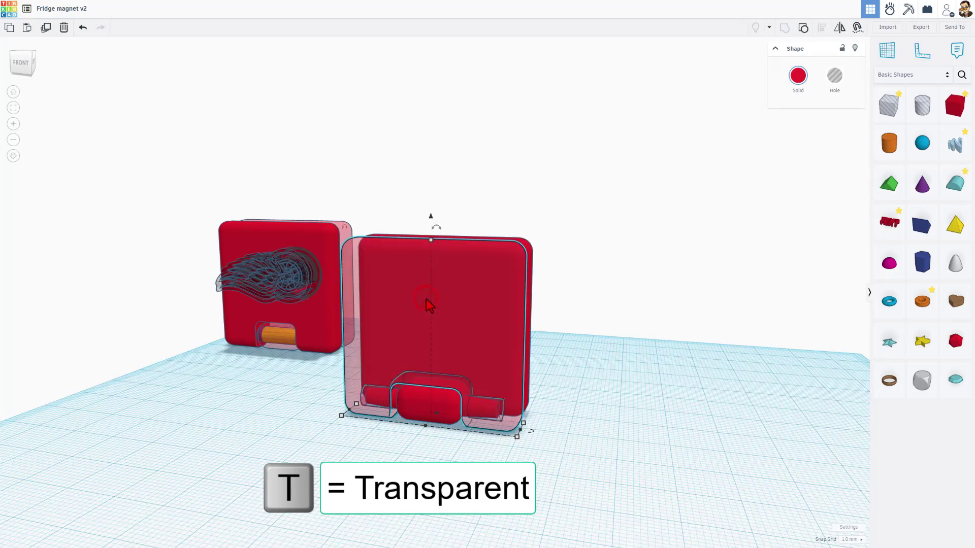
right_drag(509, 348, 460, 370)
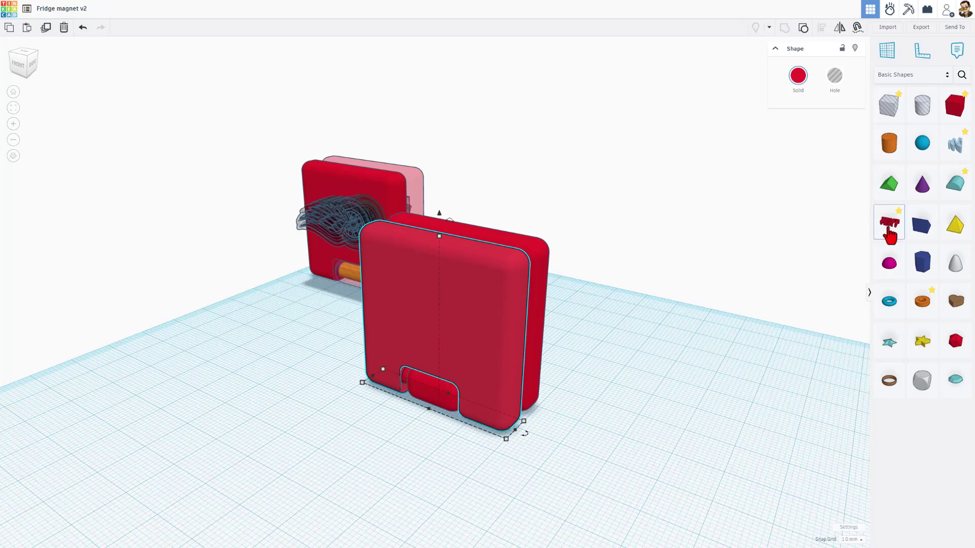
drag(889, 222, 440, 313)
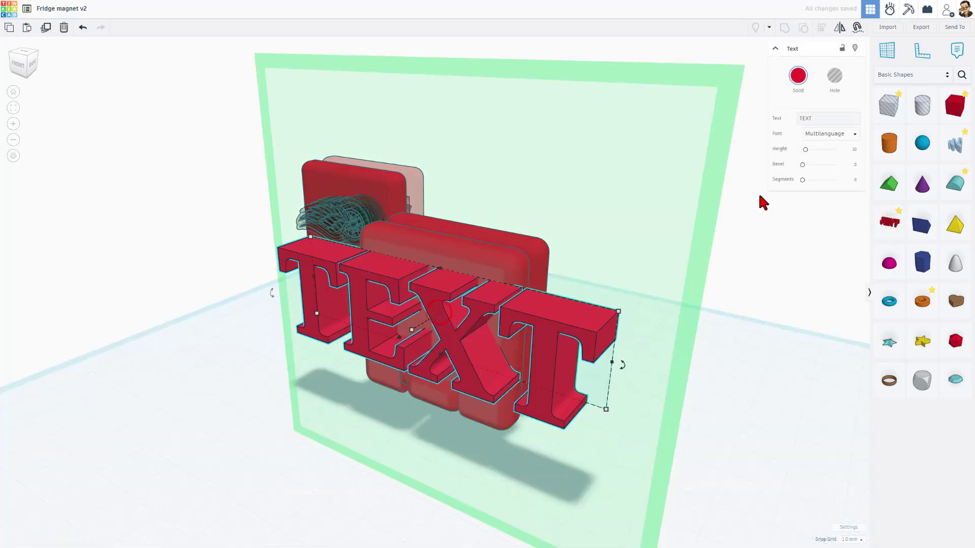
click(834, 76)
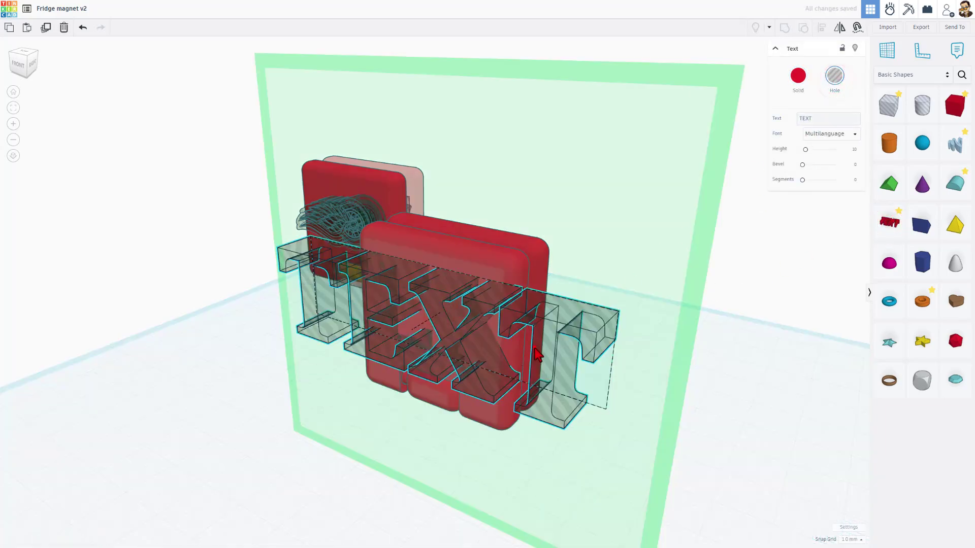
key(Delete)
mouse_move(475, 346)
right_down()
mouse_move(510, 337)
mouse_move(436, 323)
right_up()
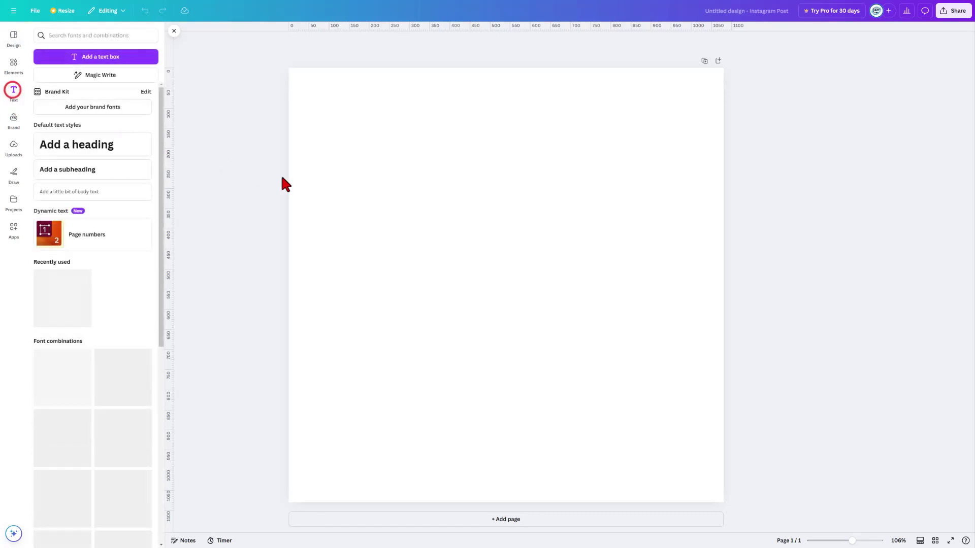
Add a paragraph text box to the post and replace its placeholder with 'HLModTech'
click(195, 114)
click(123, 61)
click(461, 286)
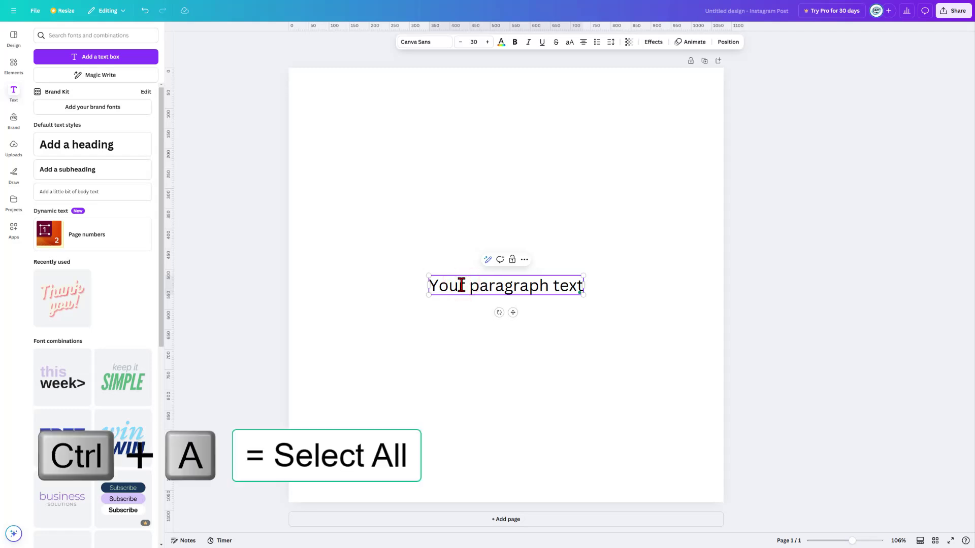
key(ctrl+a)
text(HLM)
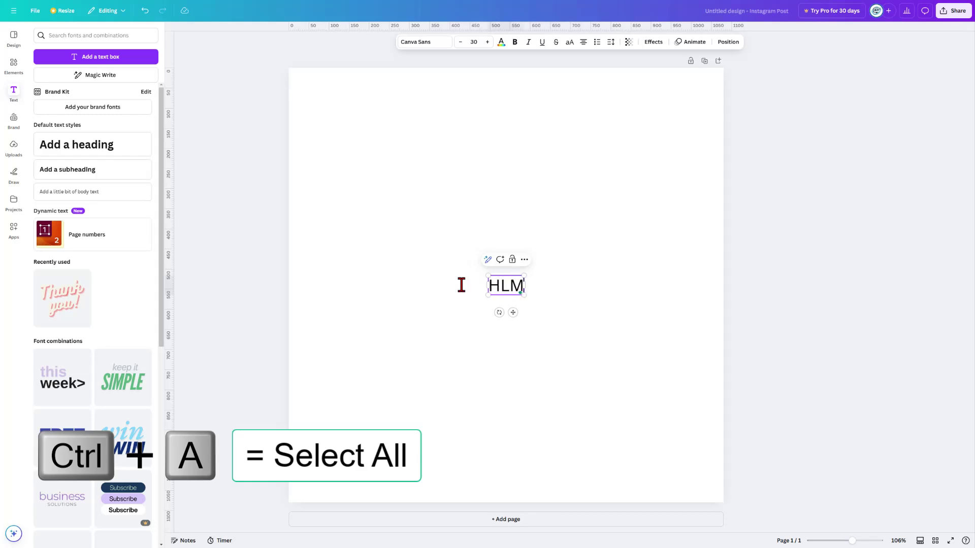
text(odTech)
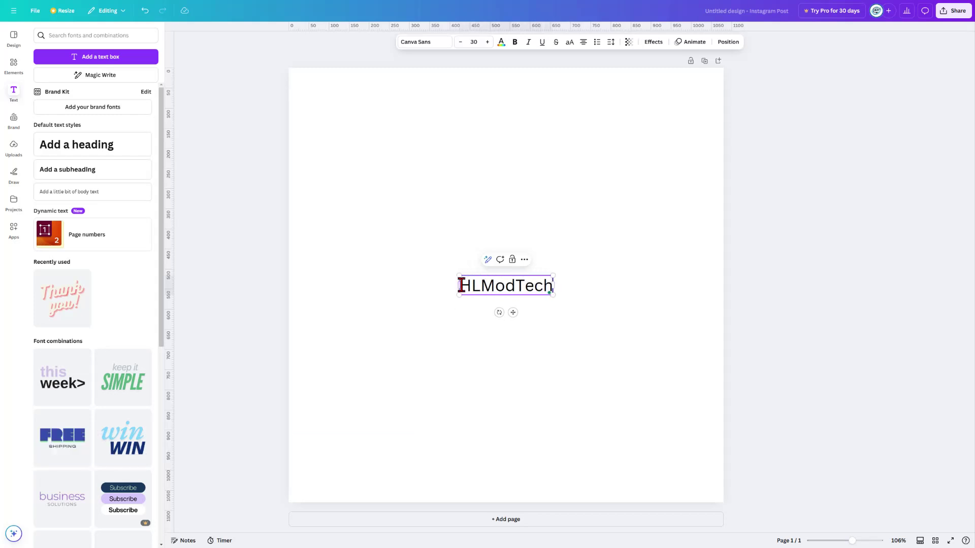
Switch the HLModTech text to the Shrikhand font and widen its letter spacing
click(491, 365)
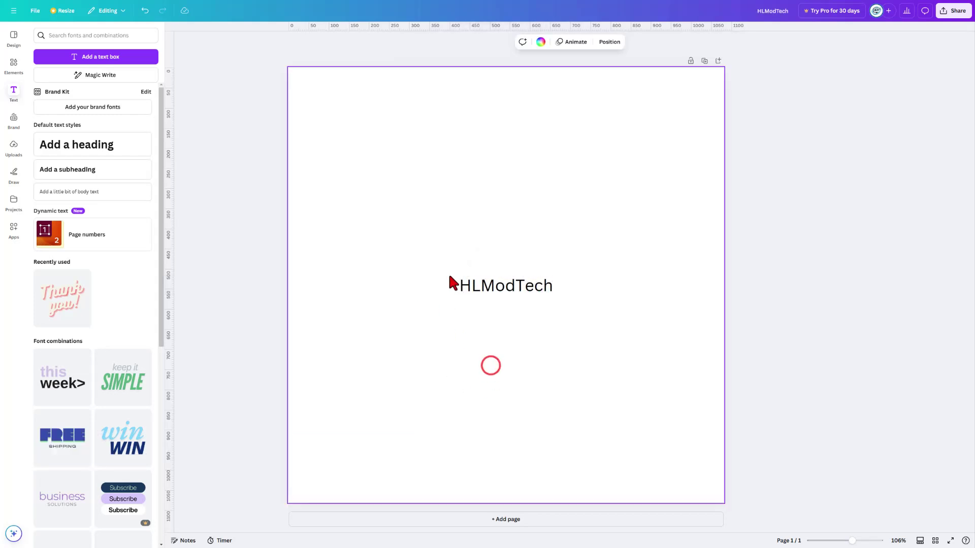
click(500, 277)
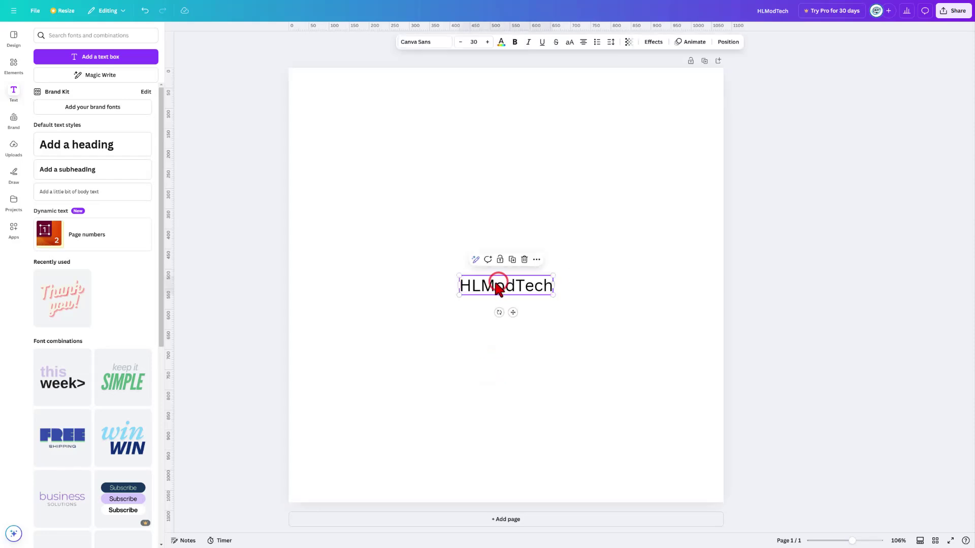
click(415, 43)
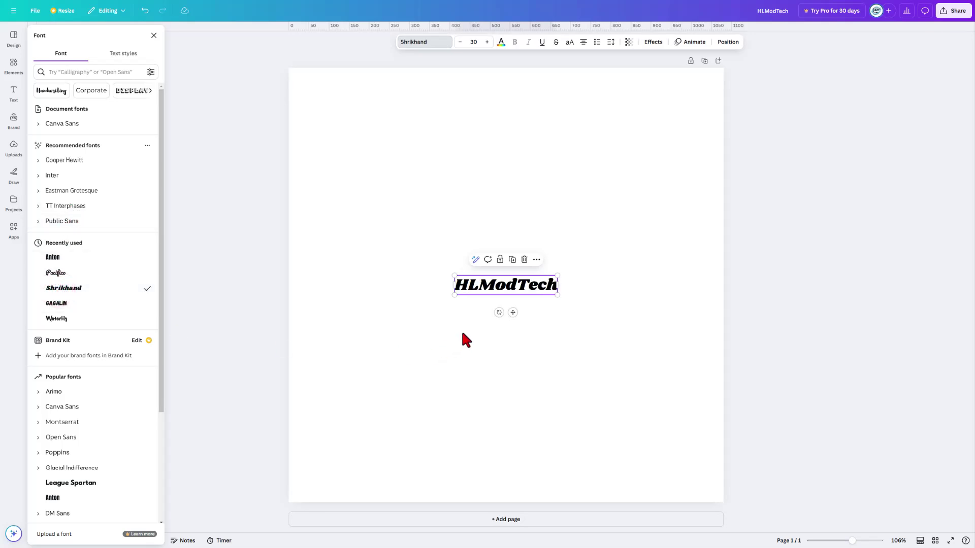
click(610, 43)
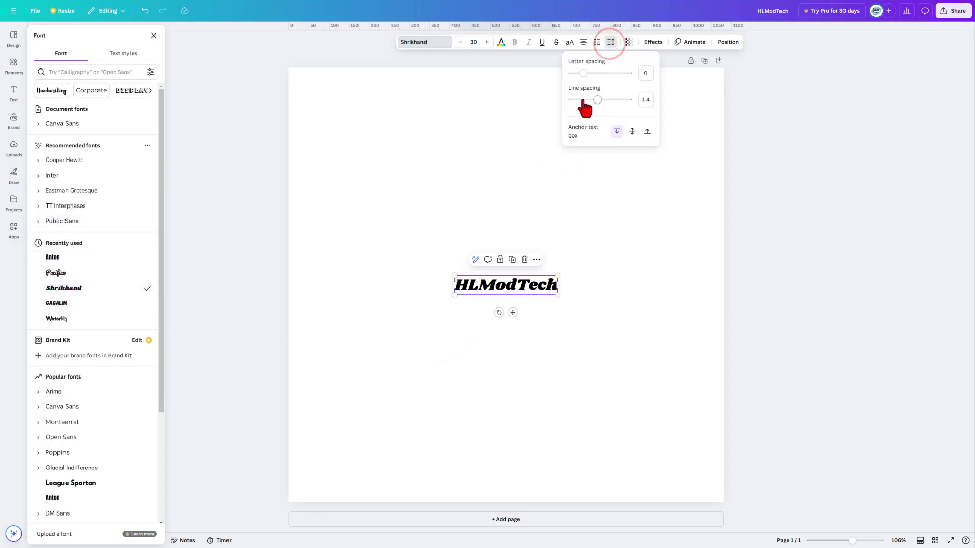
drag(586, 80, 582, 80)
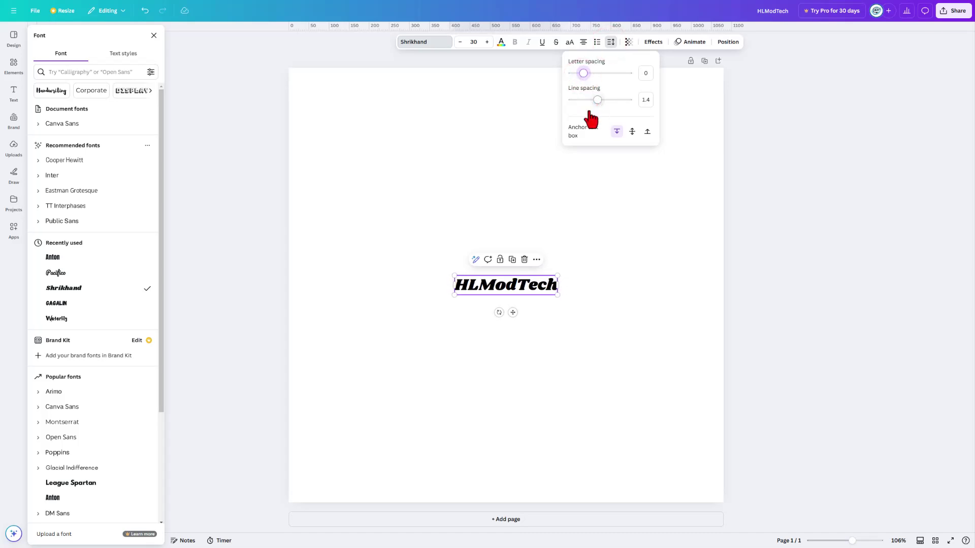
click(594, 294)
Enlarge the HLModTech text box to font size 44.8
click(594, 290)
click(555, 276)
drag(558, 275, 608, 265)
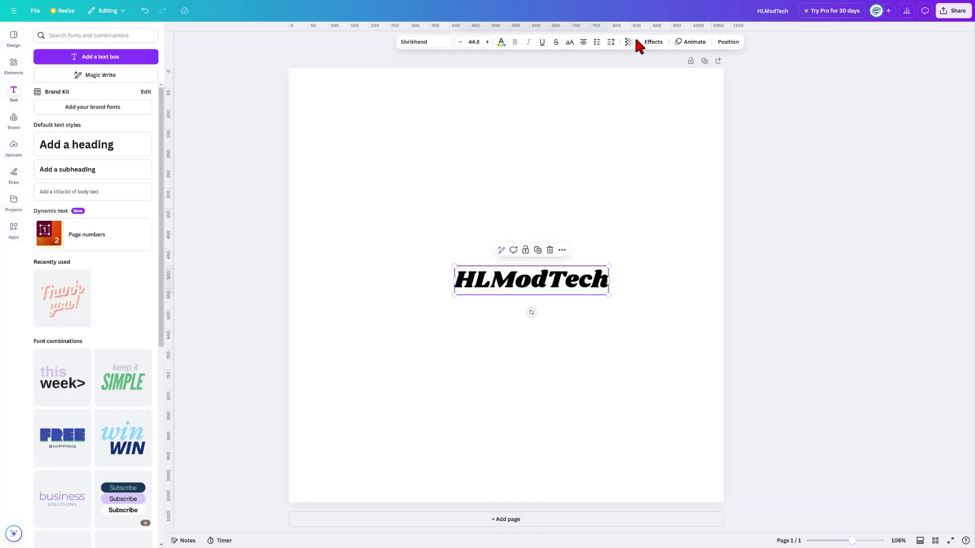
Apply the Curve effect to HLModTech and raise the curve to 98
click(650, 43)
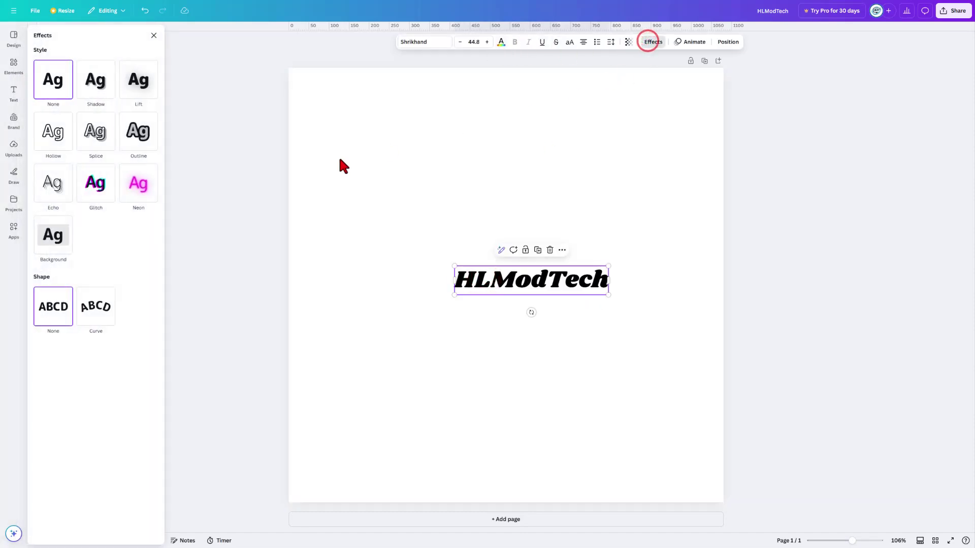
click(95, 317)
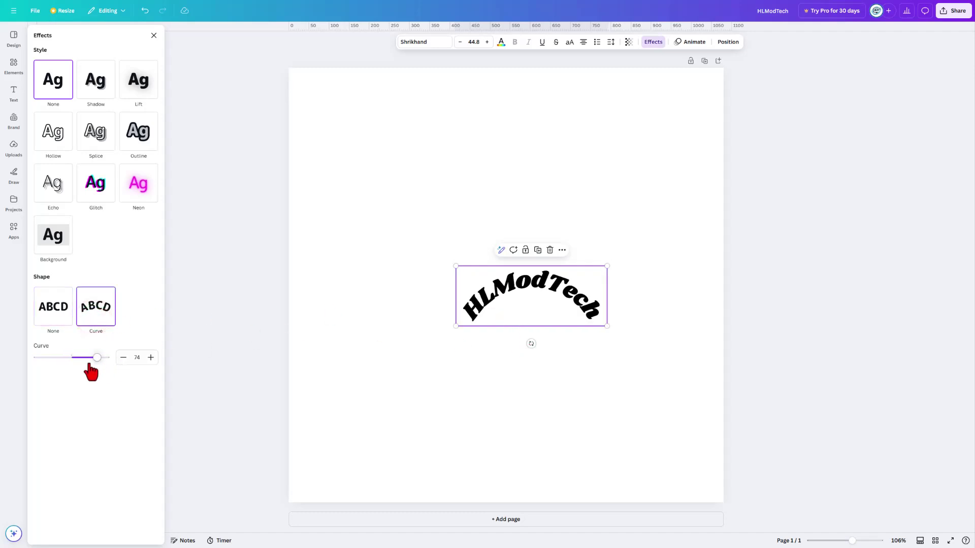
drag(91, 363, 110, 369)
click(202, 266)
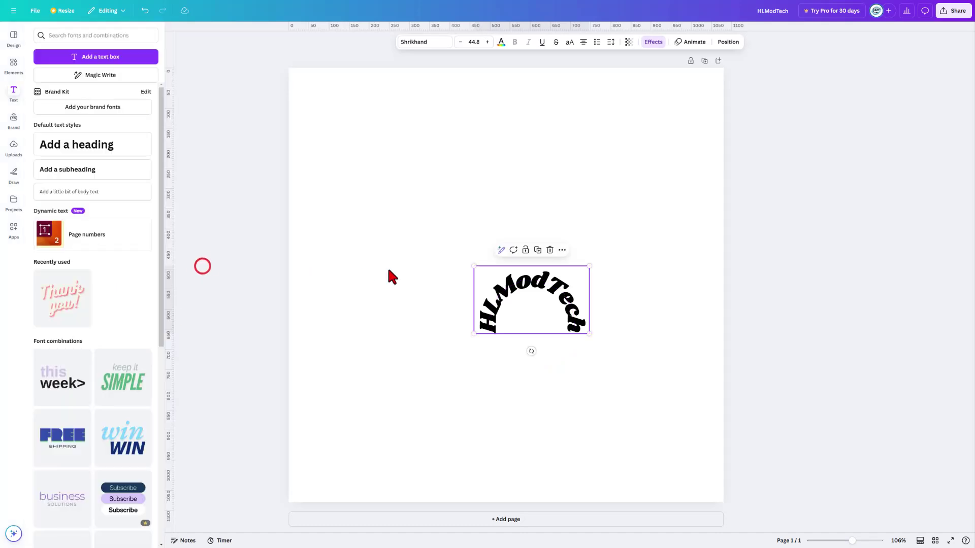
Enlarge the curved text to size 59.7 and spread its letters further apart
click(401, 268)
click(474, 268)
drag(471, 267, 438, 237)
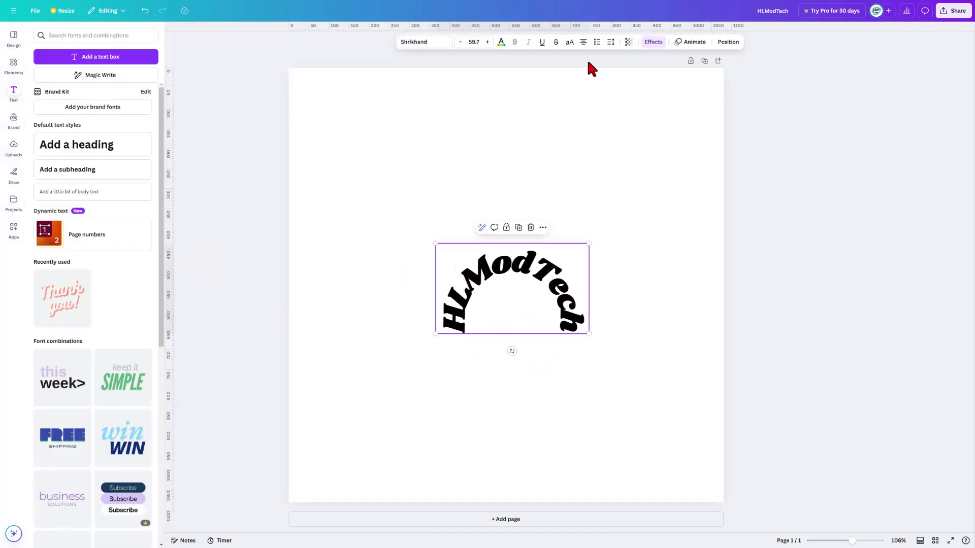
click(609, 43)
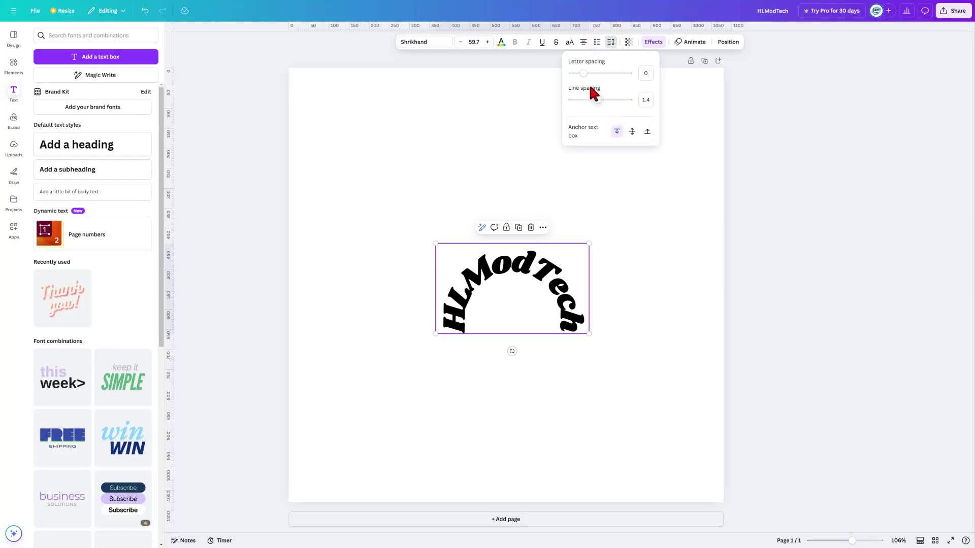
drag(584, 74, 588, 75)
click(460, 176)
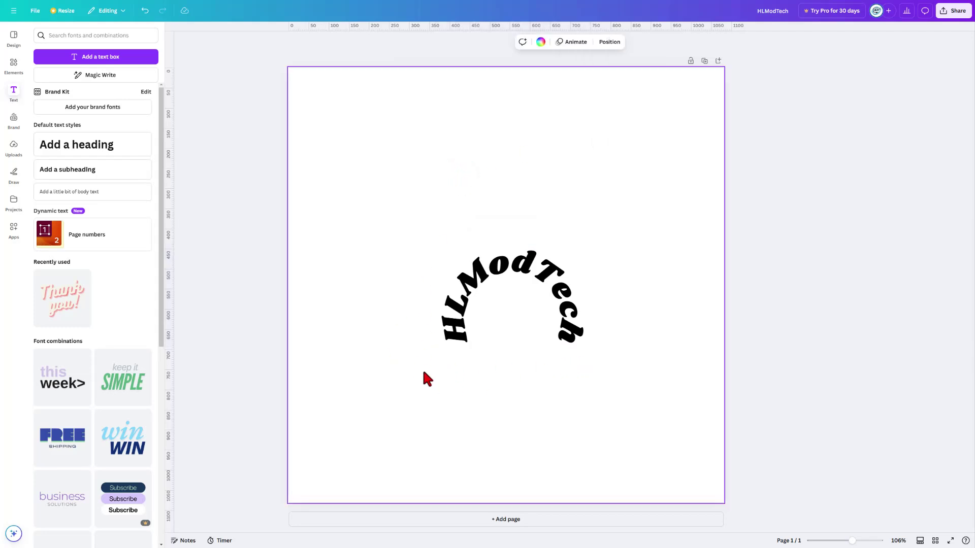
Screen-capture the region around the arched HLModTech text and upload it to Dropbox
key(Print)
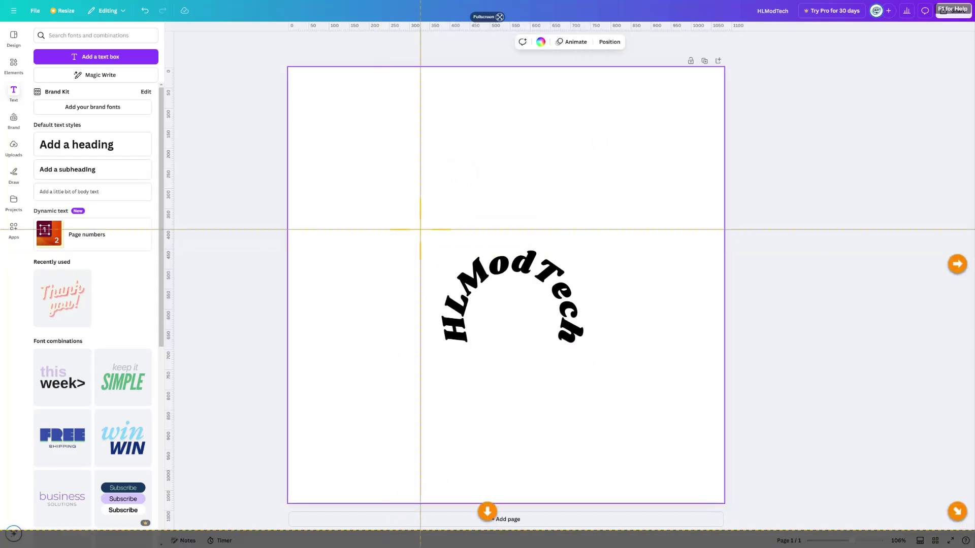
drag(430, 236, 595, 358)
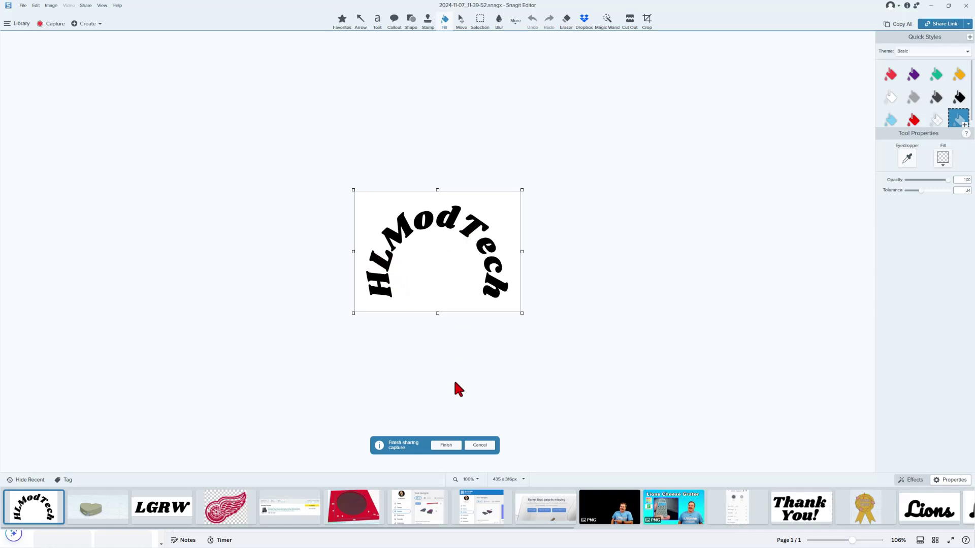
click(446, 445)
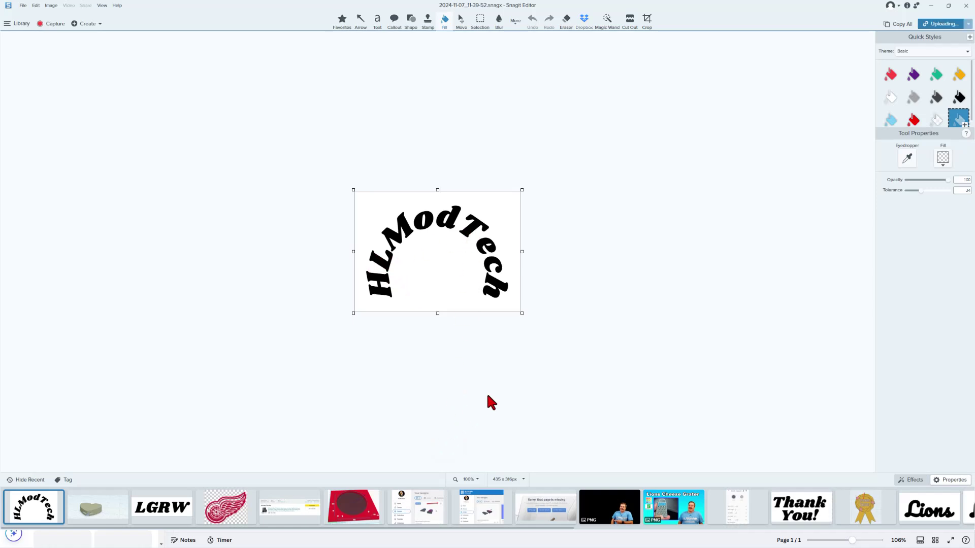
click(557, 294)
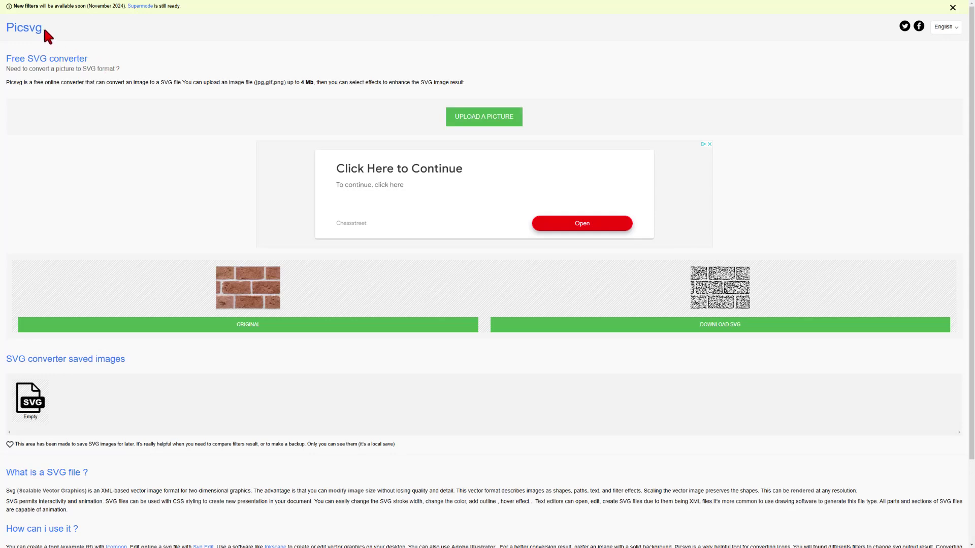
Upload hlmt24.png to Picsvg and apply the Internal 2 filter
click(489, 117)
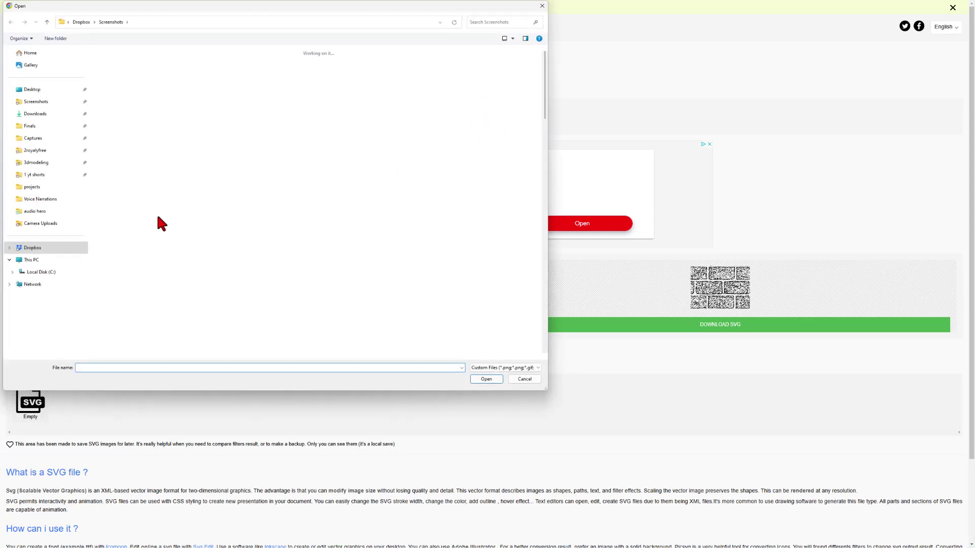
click(114, 81)
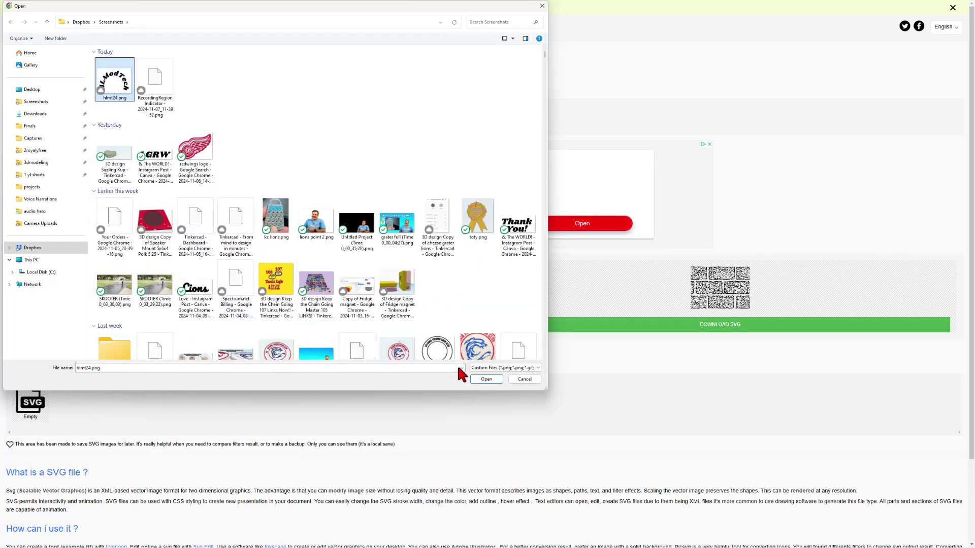
click(492, 380)
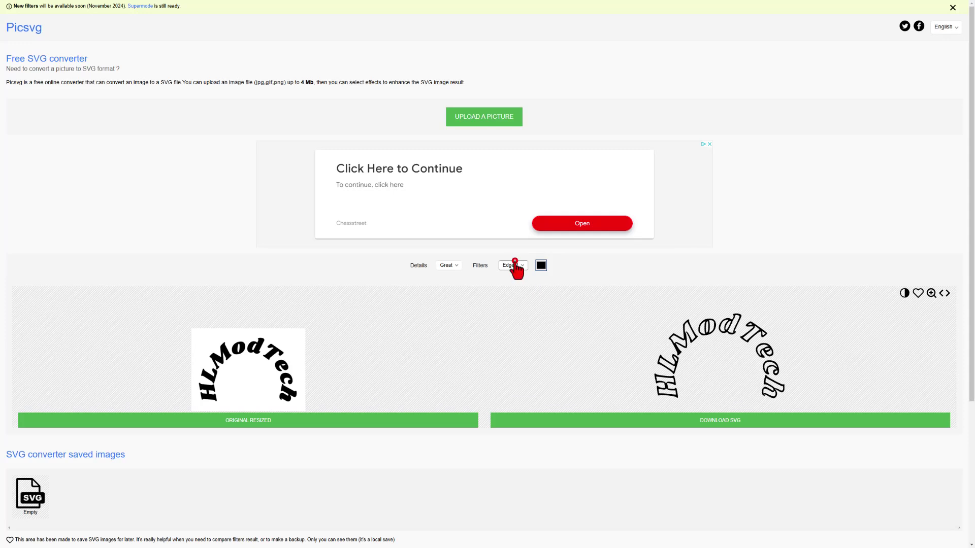
click(516, 320)
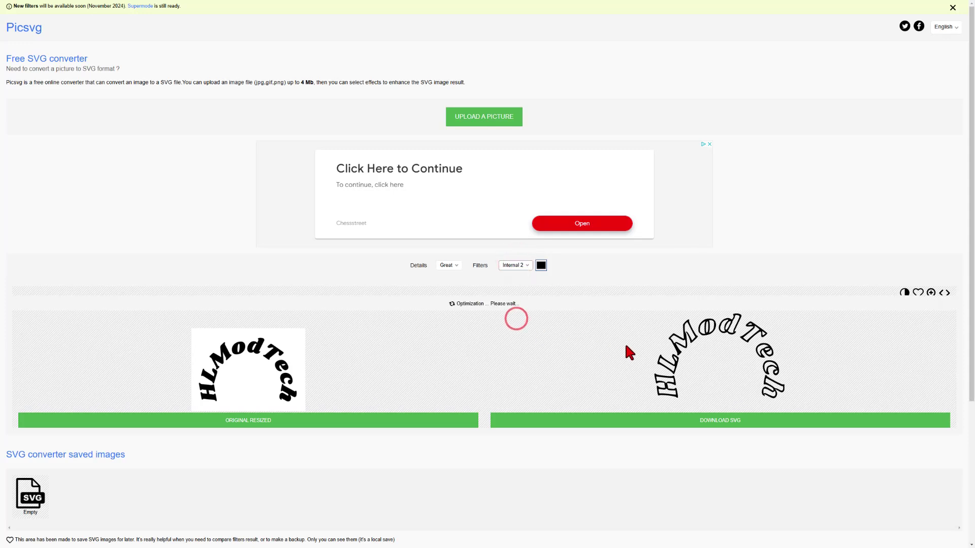
Download the converted SVG and save it in the Downloads folder
click(727, 422)
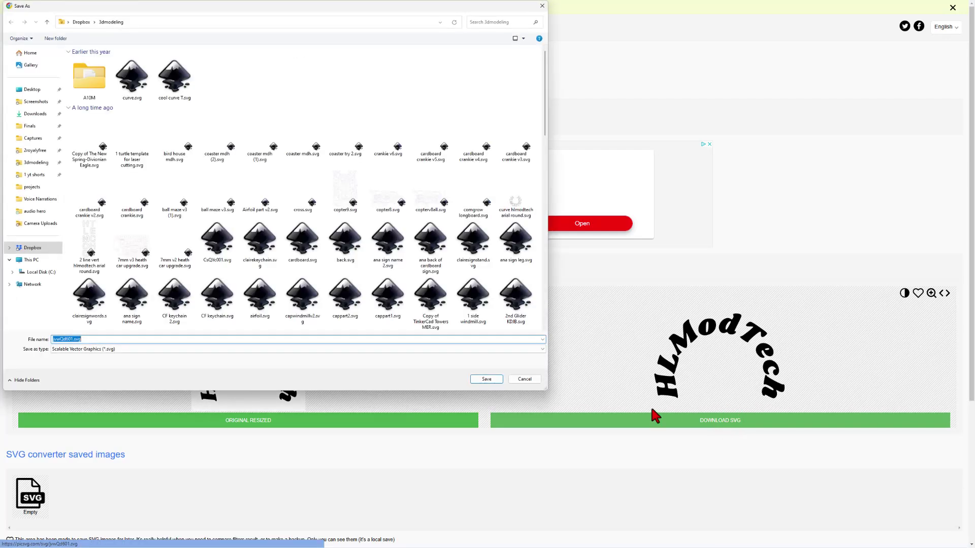
click(32, 114)
click(77, 339)
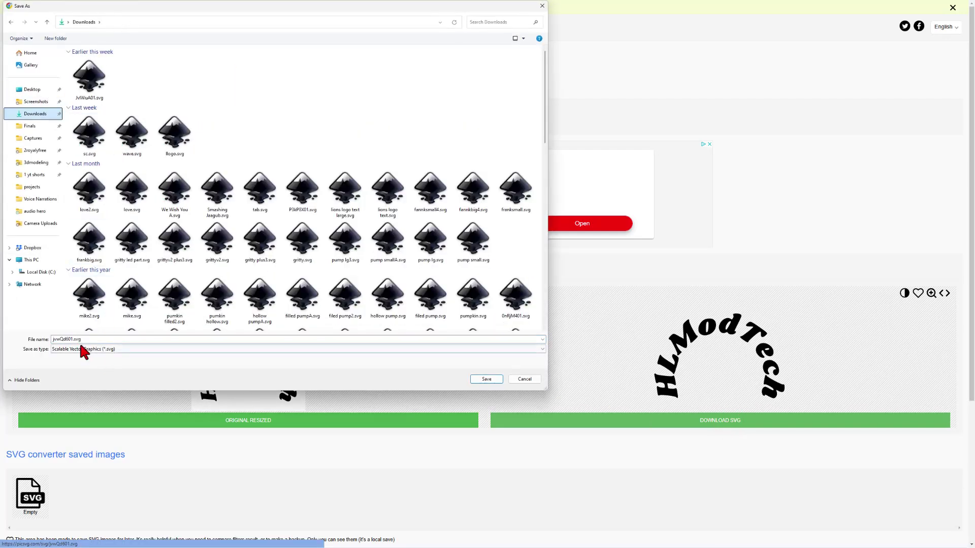
click(485, 379)
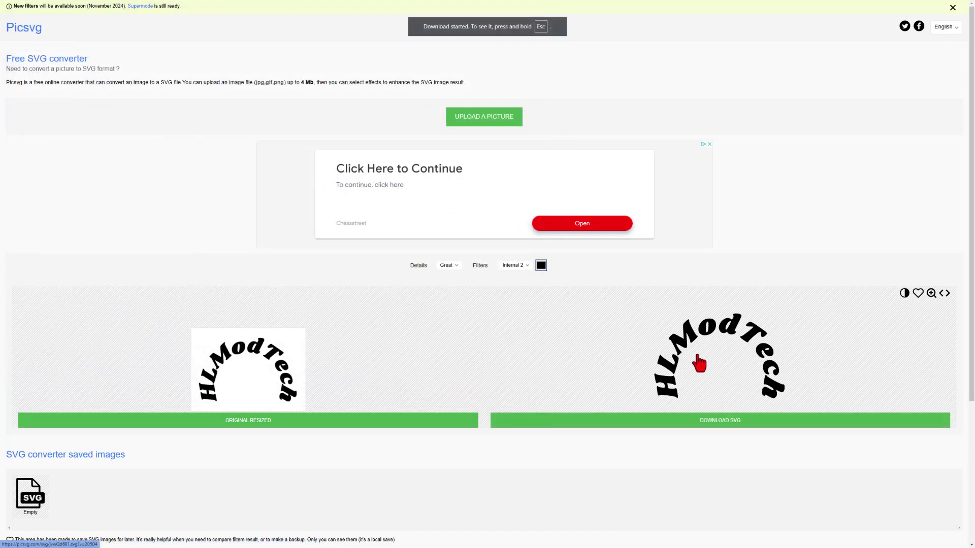
Import jvwQd601.svg from Downloads into the magnet design, centred on art at width 35
key(ctrl+Tab)
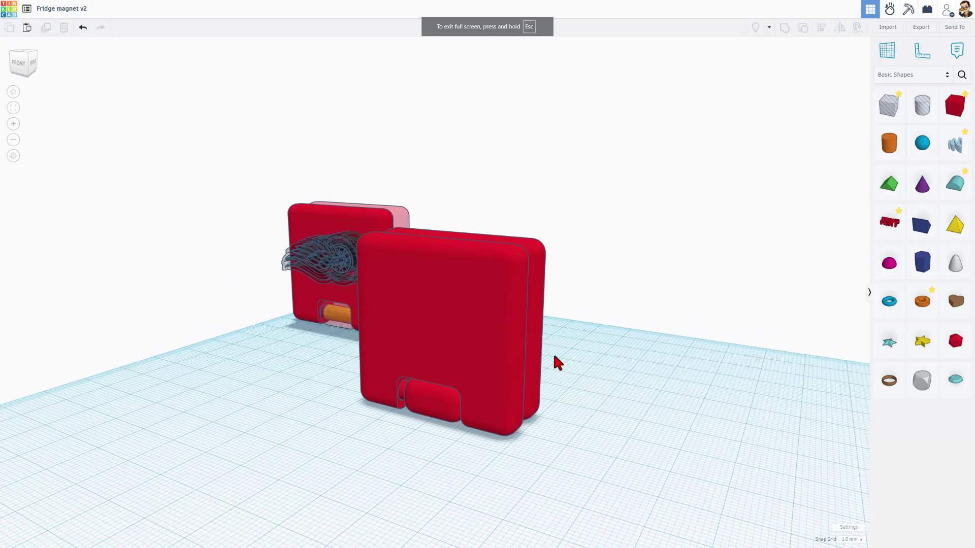
click(879, 31)
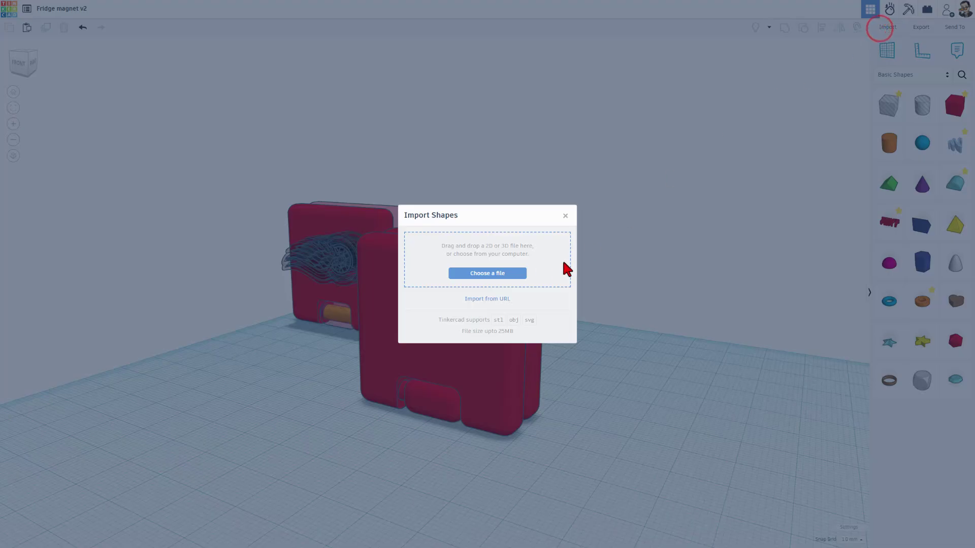
click(475, 275)
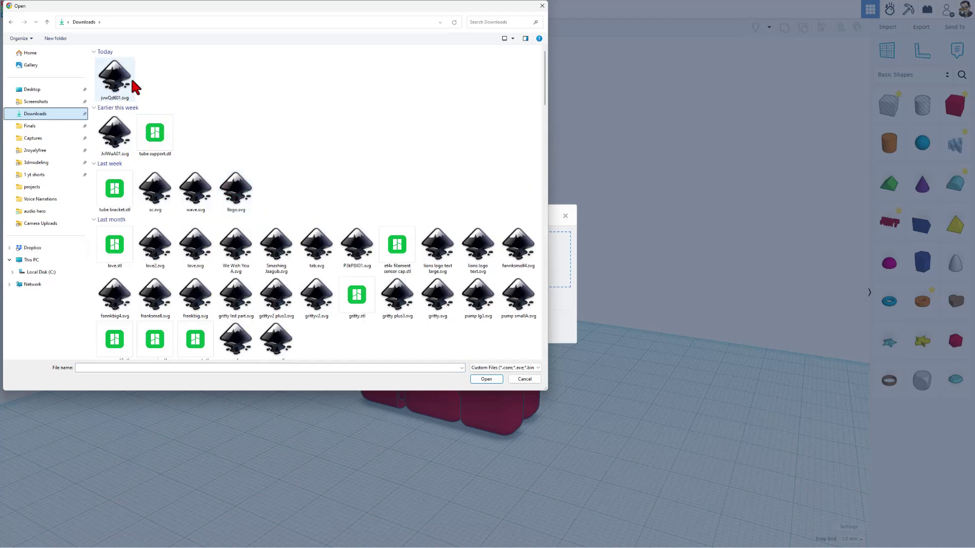
click(129, 77)
click(483, 388)
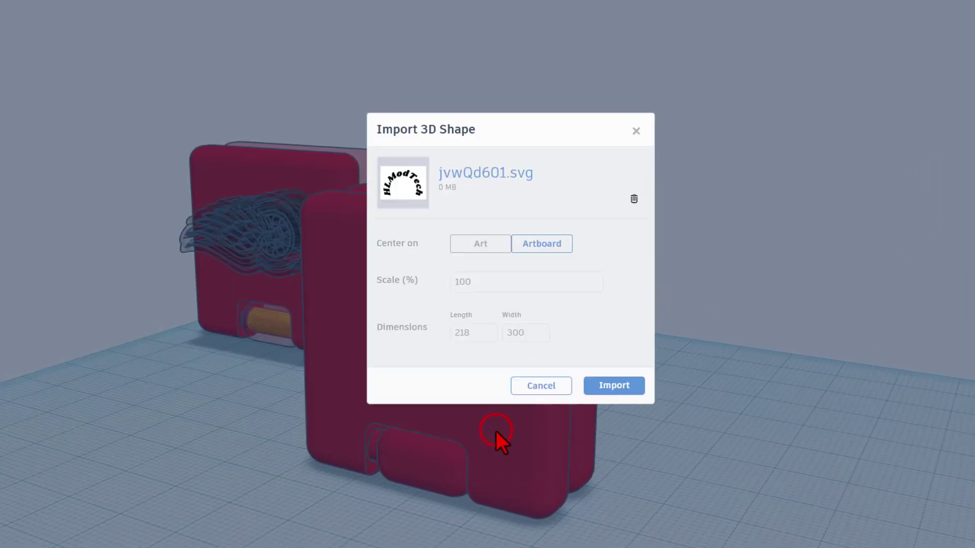
click(490, 244)
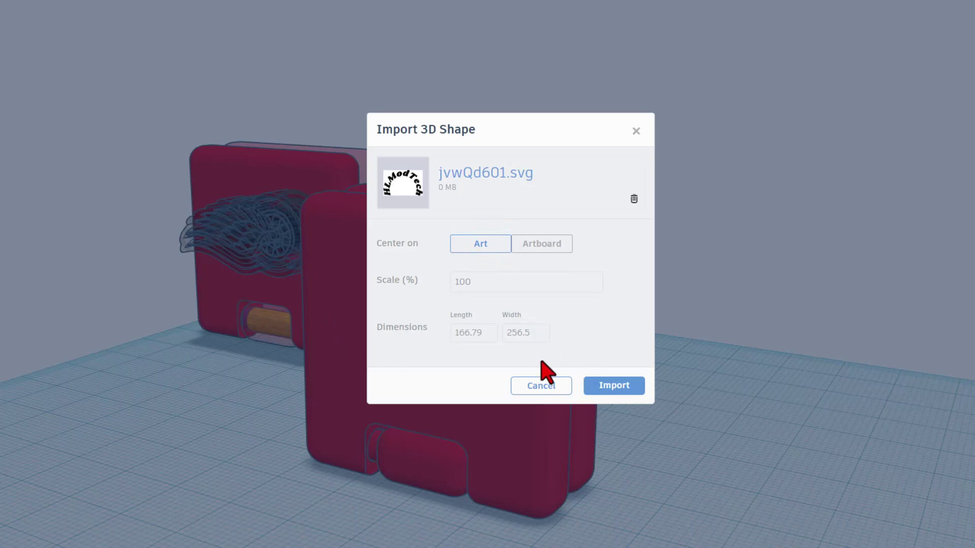
double_click(530, 333)
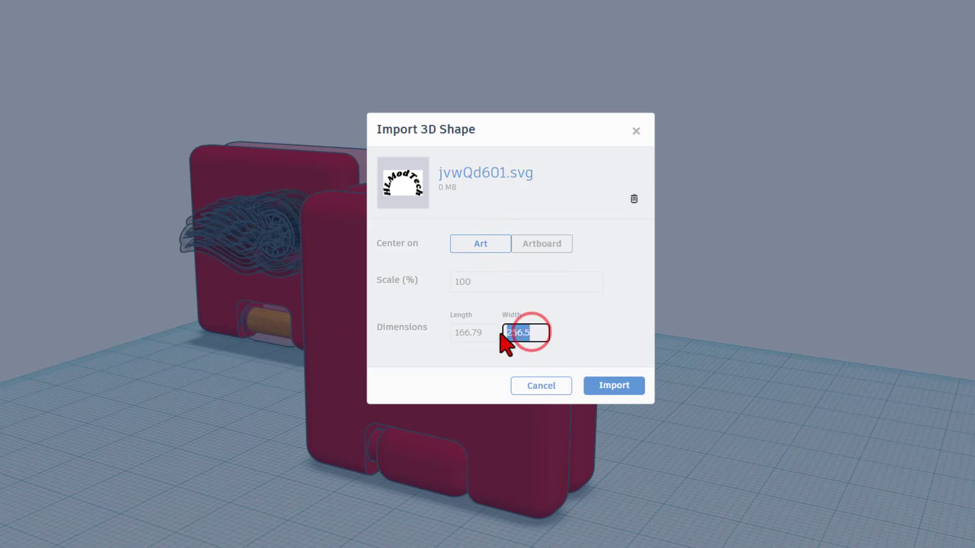
text(35)
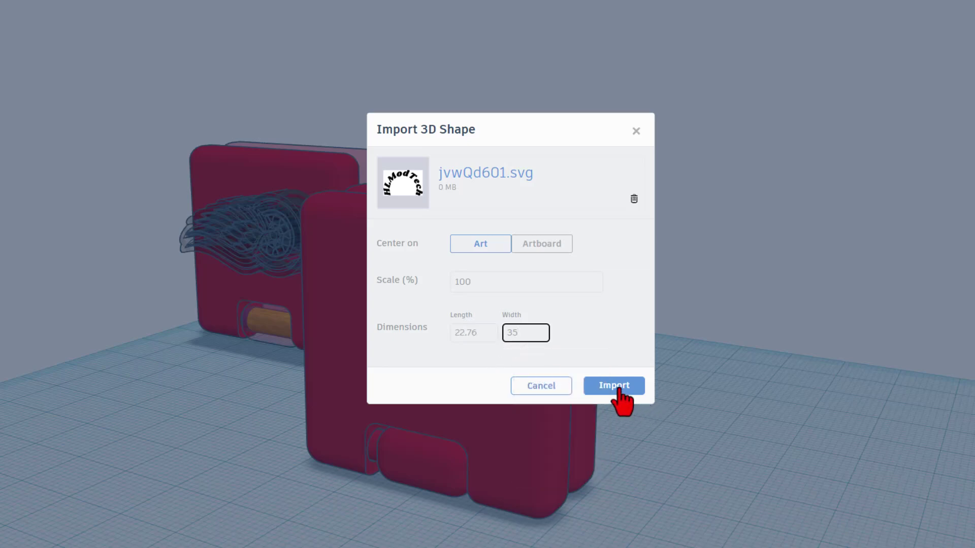
click(618, 387)
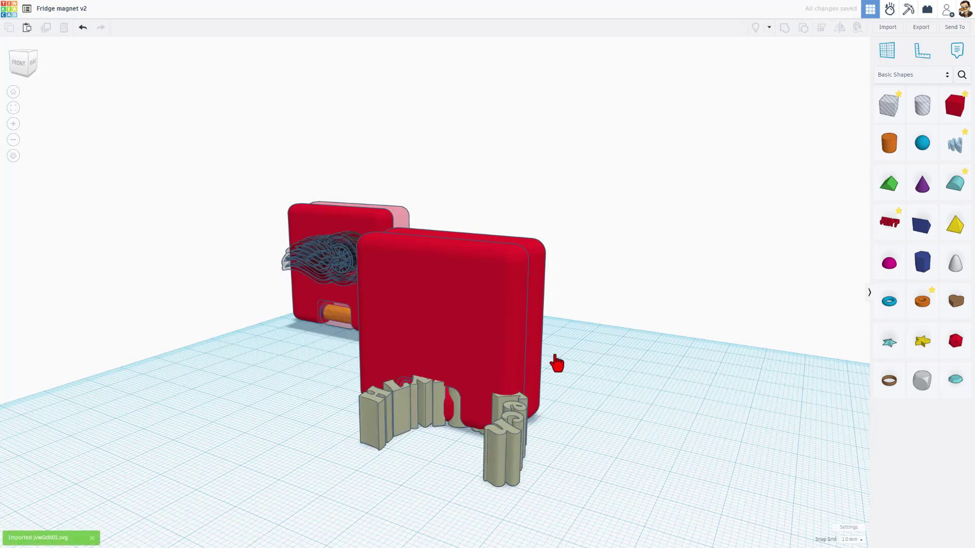
Cruise the HLModTech lettering onto the red box's front face
drag(511, 452, 420, 469)
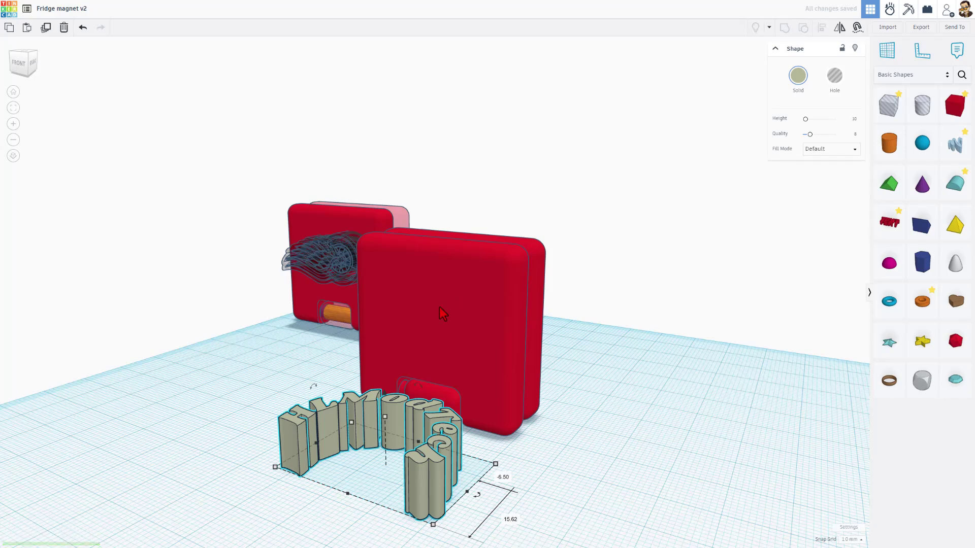
drag(360, 432, 445, 310)
key(c)
click(437, 452)
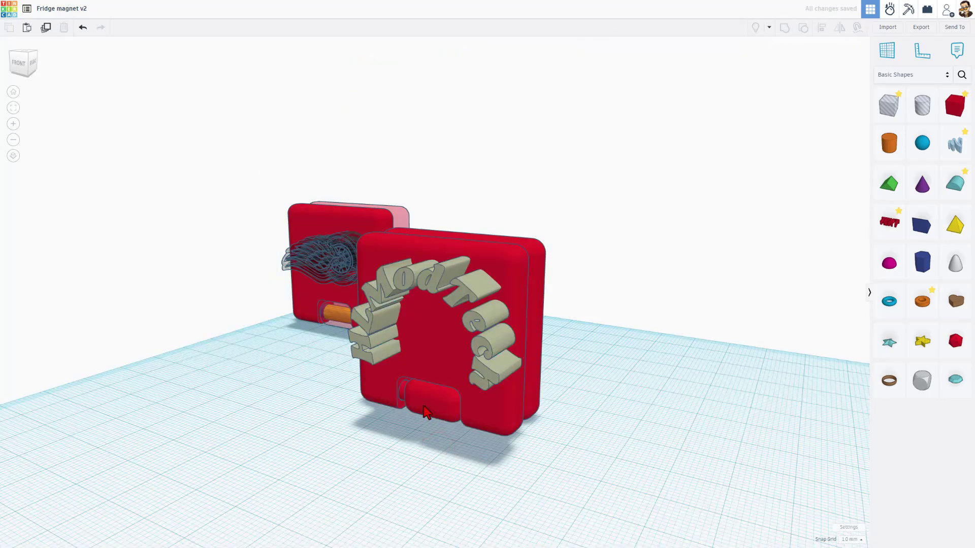
Turn the lettering 180° on the box front and view it from the front
click(483, 350)
drag(449, 247, 396, 373)
right_drag(290, 414, 429, 410)
Centre-align the curved lettering with the red magnet base on both axes
shift+click(400, 349)
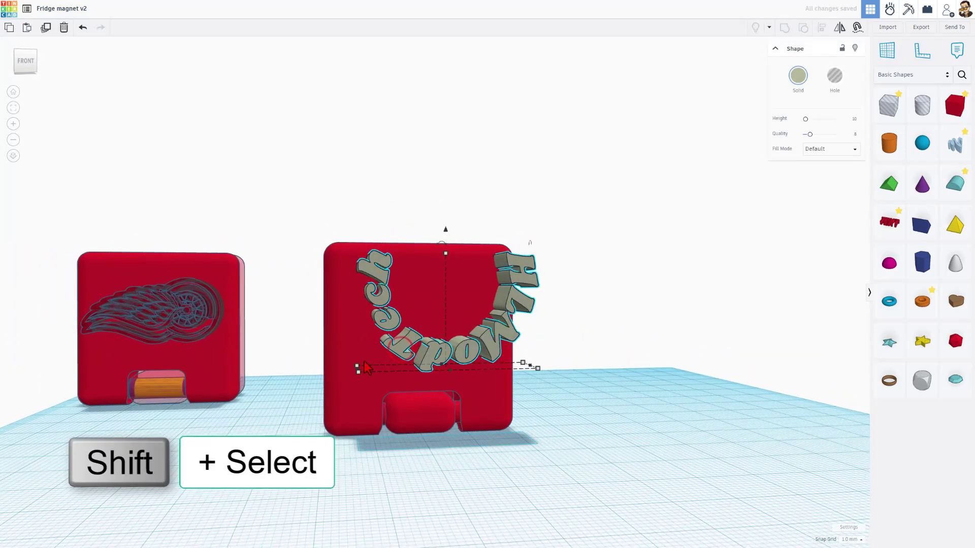
shift+click(348, 332)
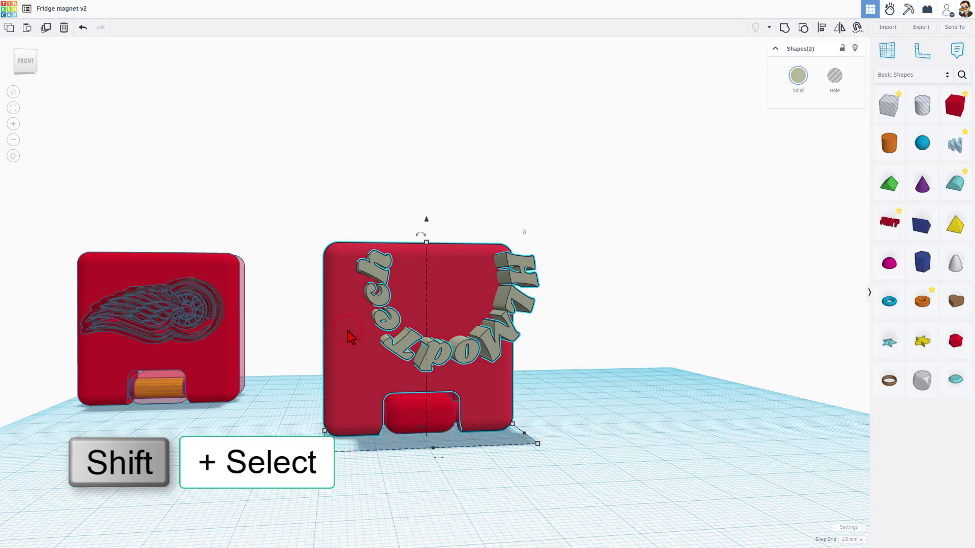
key(l)
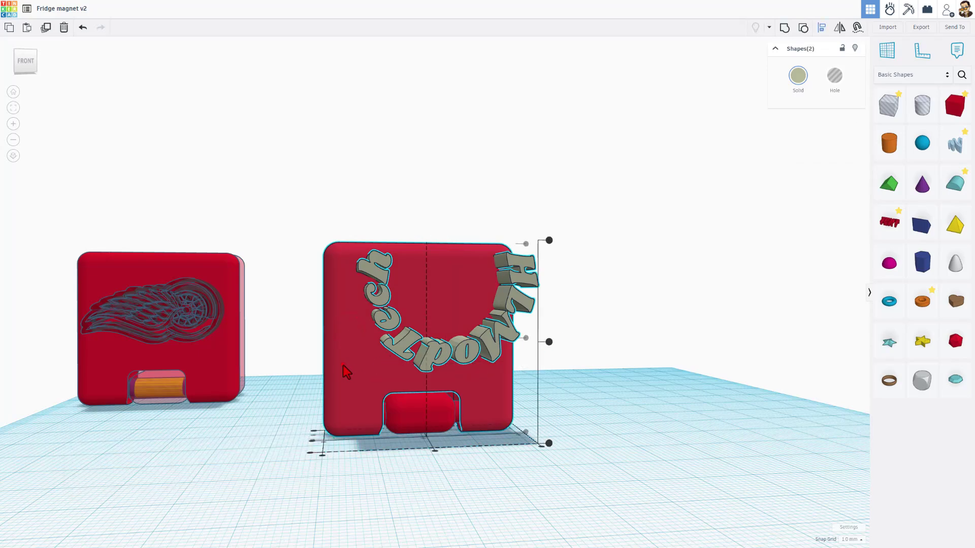
right_drag(424, 408, 425, 431)
click(425, 429)
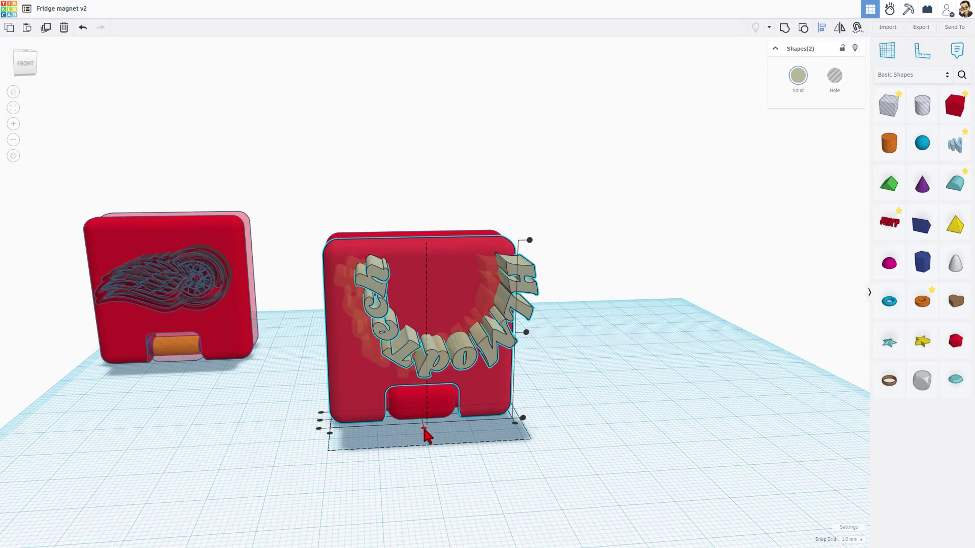
click(526, 333)
click(524, 335)
right_drag(524, 335, 497, 341)
Put a workplane on the magnet's front face and drop the lettering onto it
click(887, 49)
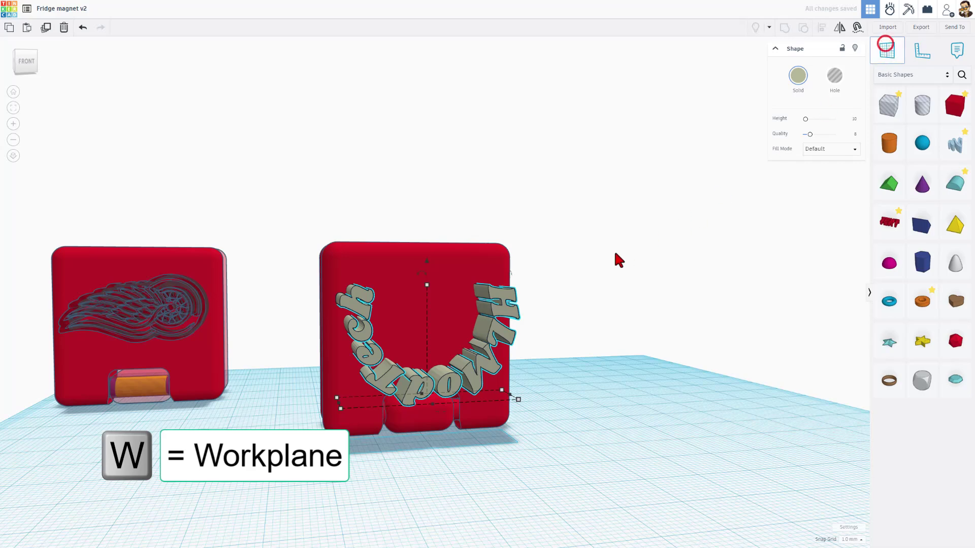
click(432, 300)
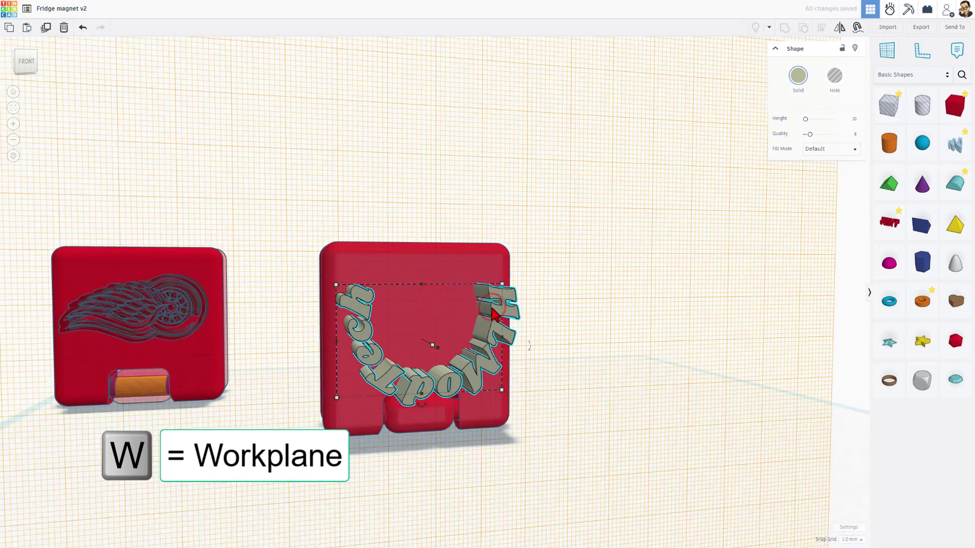
key(d)
right_drag(372, 370, 686, 169)
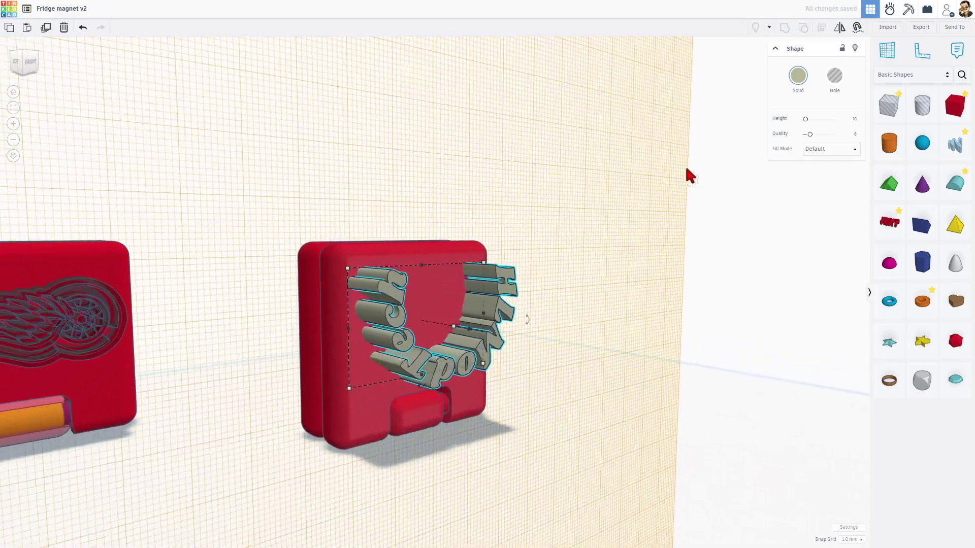
Make the lettering a hole at quality 24, sink it slightly and group it with the base
click(834, 76)
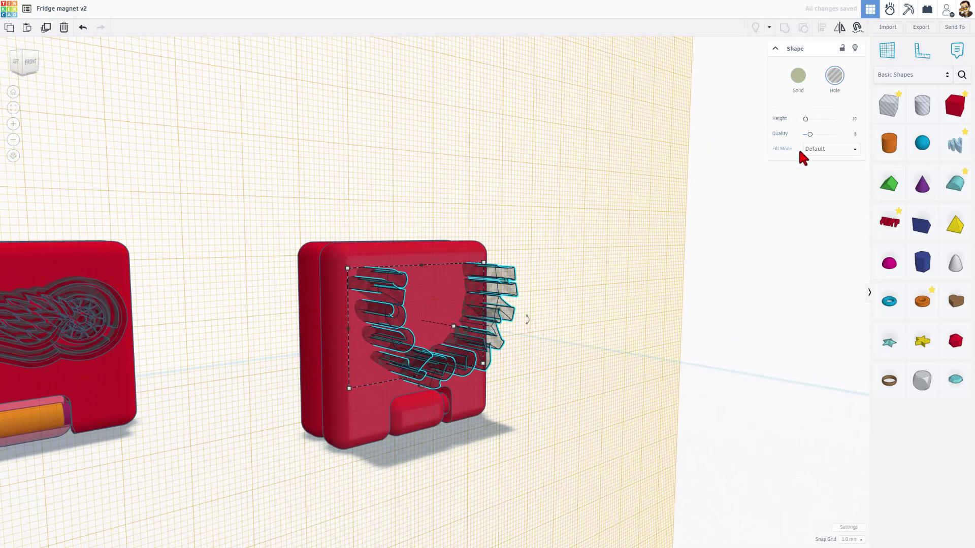
drag(846, 137, 857, 133)
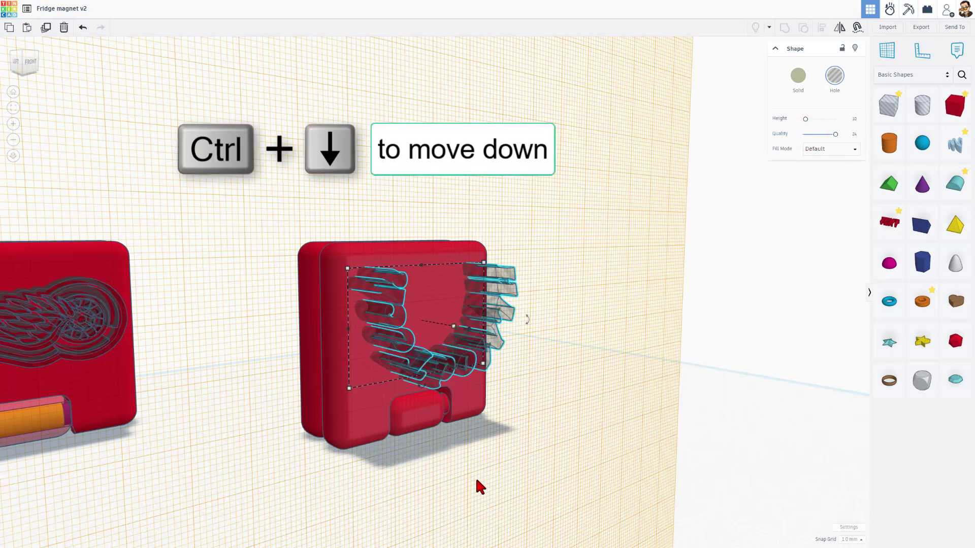
key(ctrl+Down)
key(ctrl+Down)
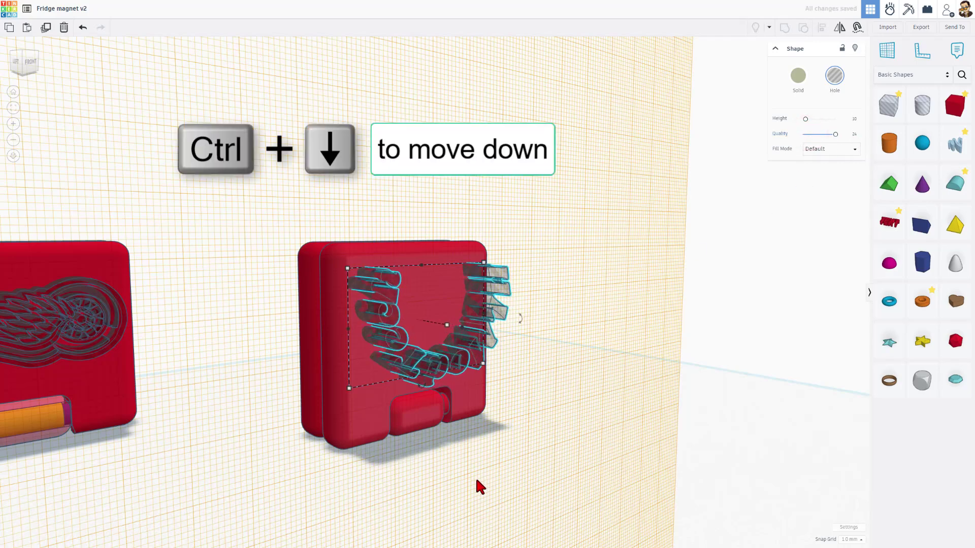
right_drag(429, 505, 472, 547)
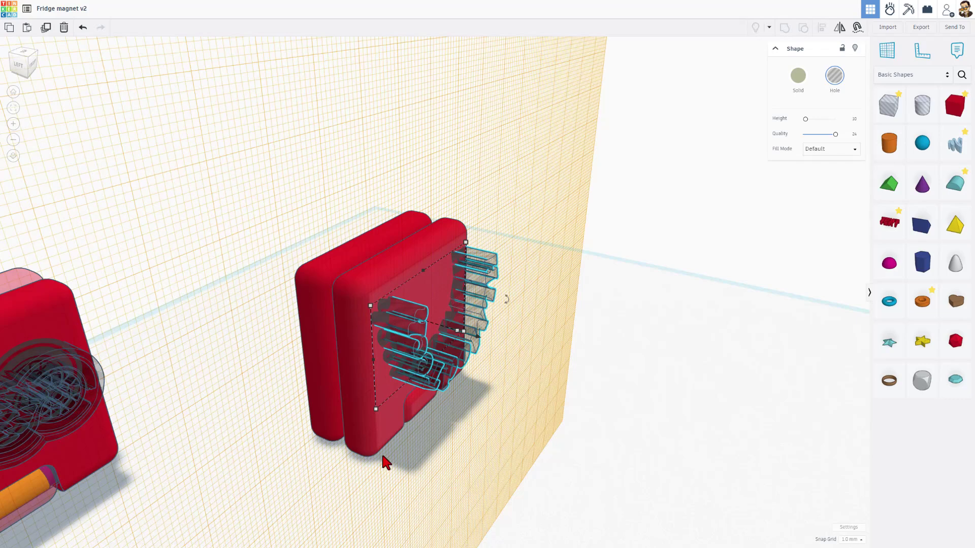
key(shift)
shift+click(376, 436)
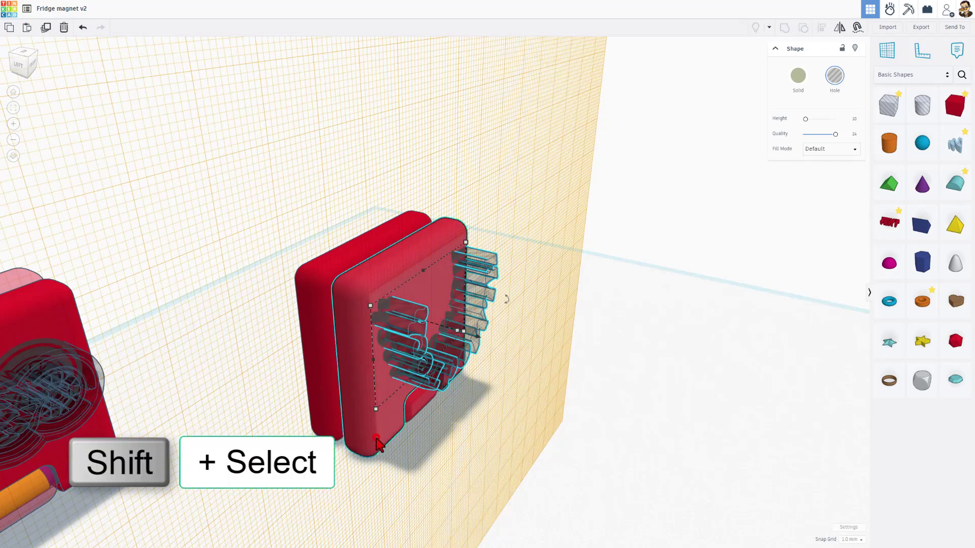
key(ctrl+g)
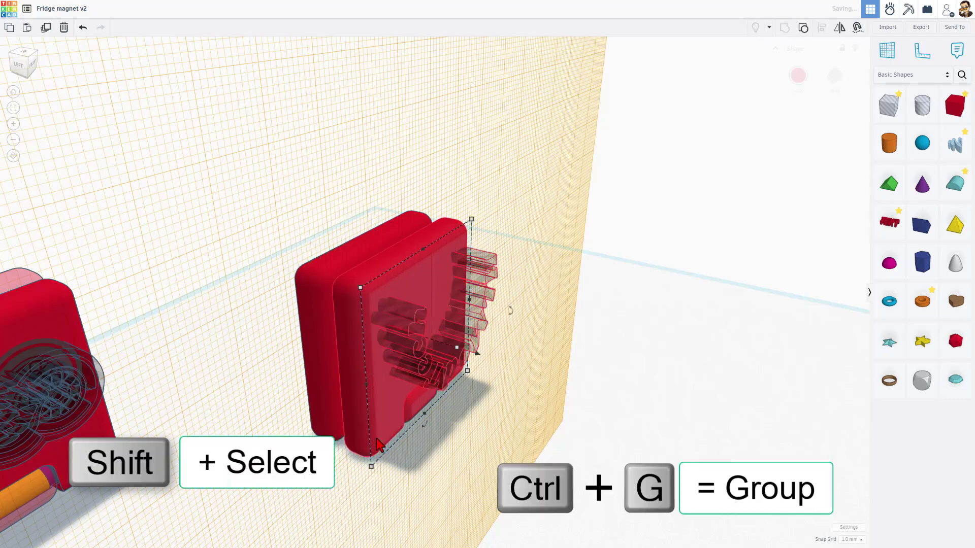
right_drag(543, 406, 424, 375)
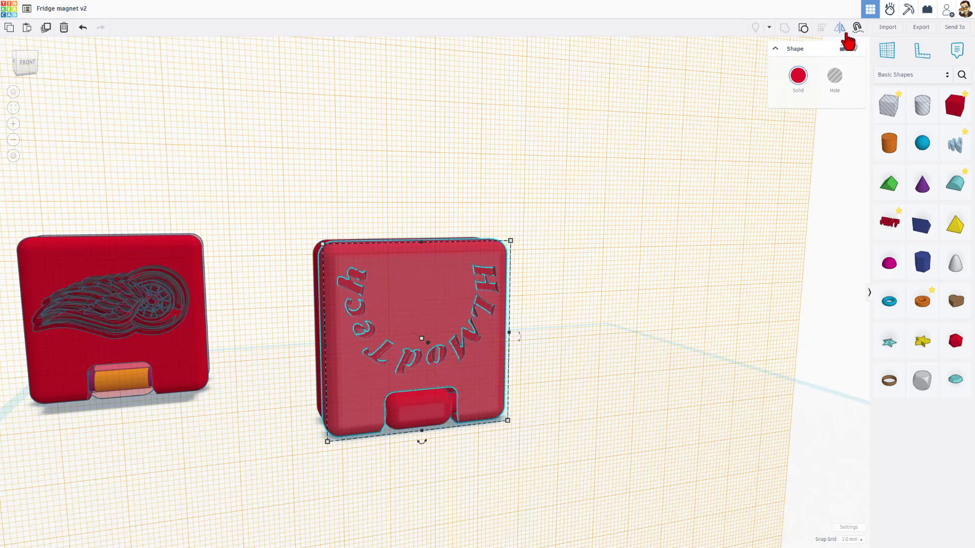
Hide the engraved magnet and add 'Lets' text on the plain magnet, about 25.5 × 9.3, rotated 157.5°
click(855, 48)
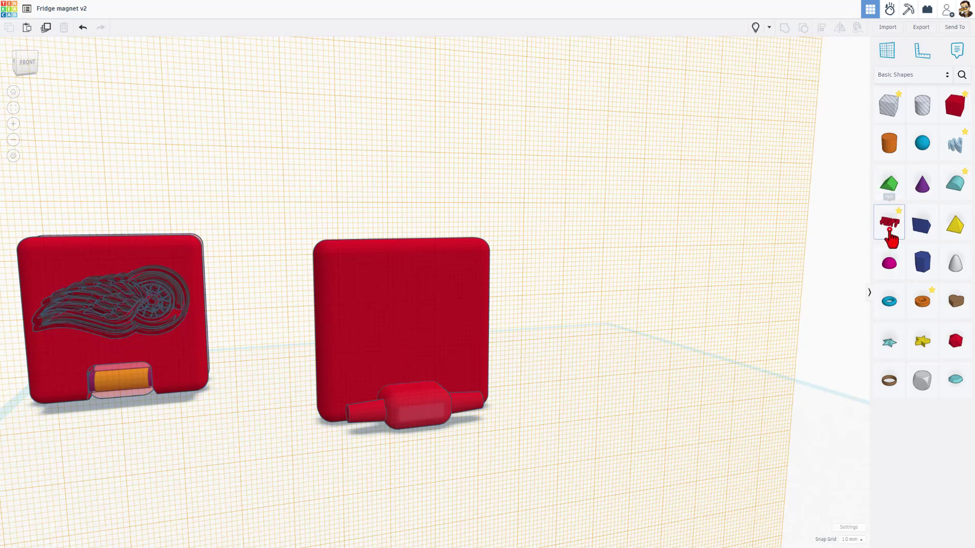
drag(891, 238, 426, 325)
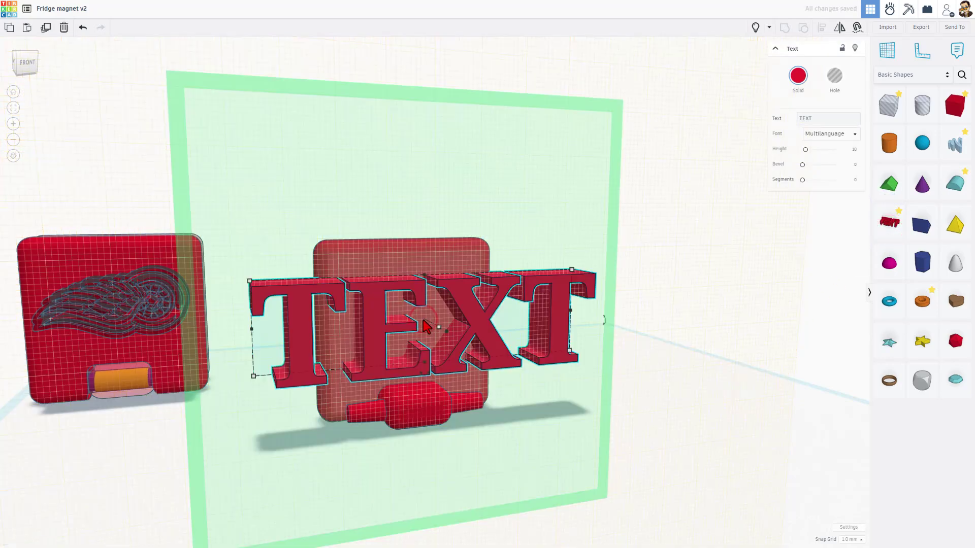
click(812, 118)
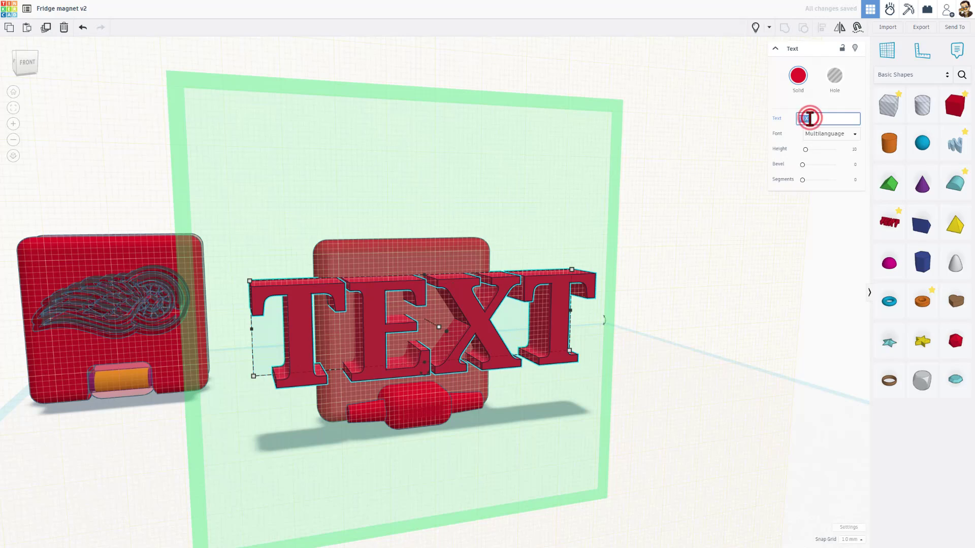
text(Lets)
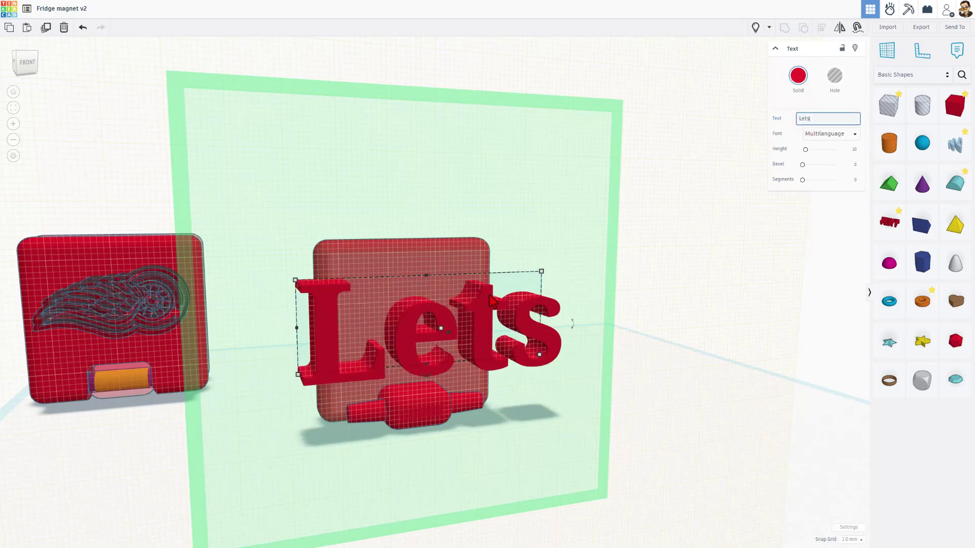
drag(536, 272, 392, 334)
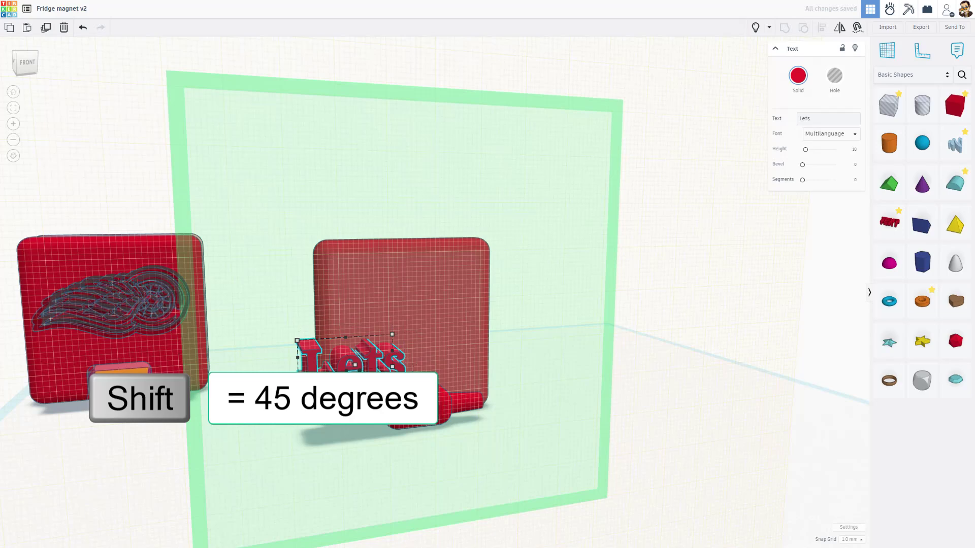
scroll(371, 383, up, 3)
drag(355, 292, 330, 308)
drag(455, 351, 542, 359)
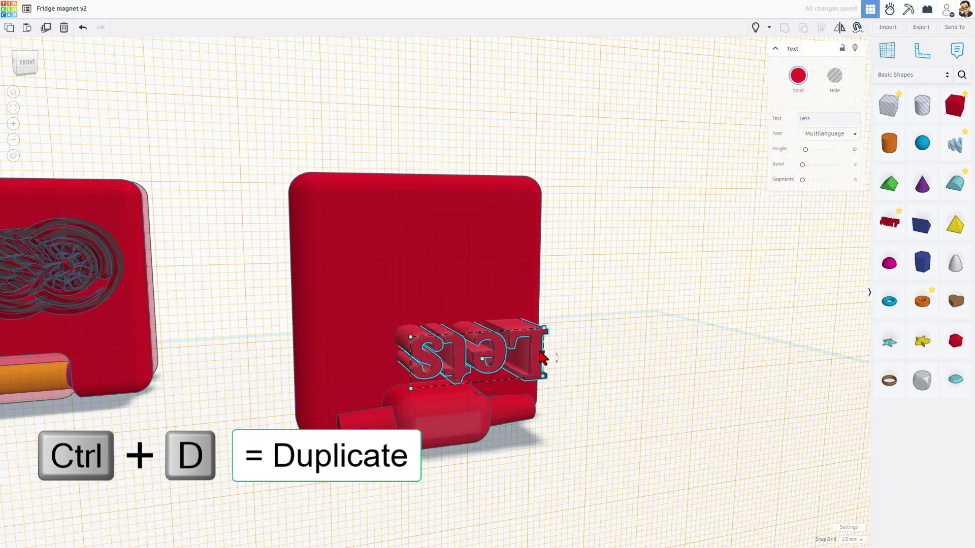
Duplicate the text, raise the copy and change it to 'get'
key(ctrl+d)
key(ctrl+Up)
key(ctrl+Up)
key(ctrl+Up)
key(ctrl+Up)
key(ctrl+Up)
key(ctrl+Up)
key(ctrl+Up)
key(ctrl+Up)
key(ctrl+Up)
key(ctrl+Up)
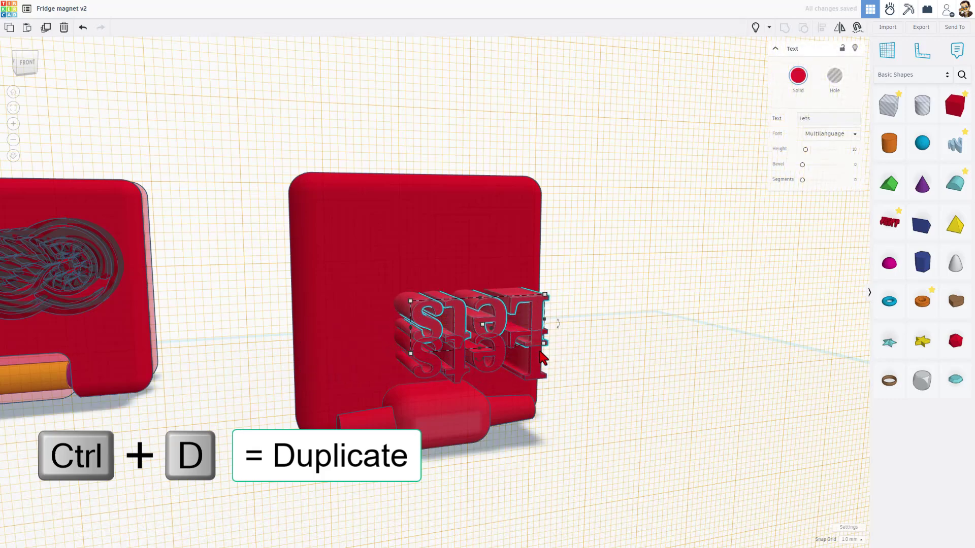
key(ctrl+Up)
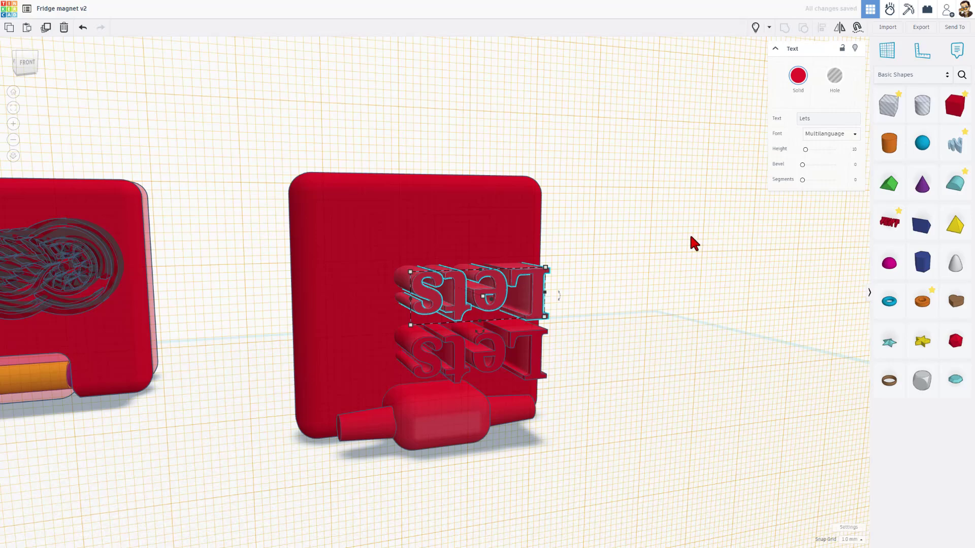
text(get)
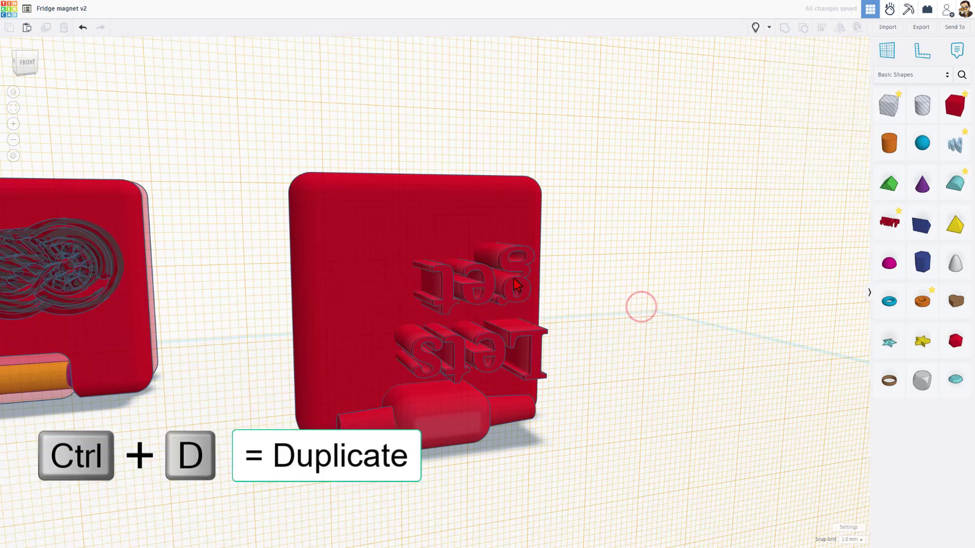
Duplicate again, adjust its height and change the copy to 'Crackin'
key(ctrl+d)
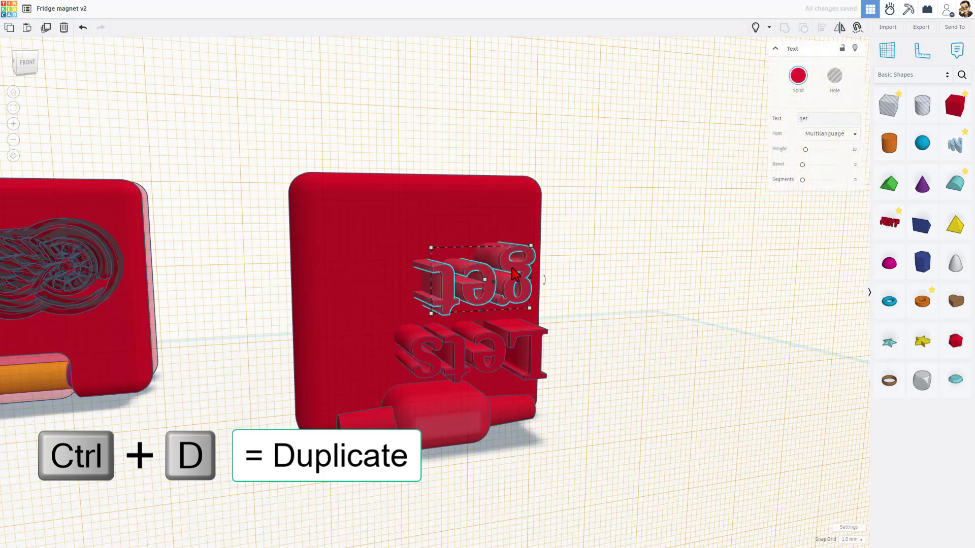
key(ctrl+Up)
key(ctrl+Up)
key(ctrl+Up)
key(ctrl+Up)
key(ctrl+Up)
key(ctrl+Up)
key(ctrl+Up)
key(ctrl+Up)
key(ctrl+Up)
key(ctrl+Up)
key(ctrl+Down)
key(ctrl+Down)
key(ctrl+Down)
key(ctrl+Down)
key(ctrl+Down)
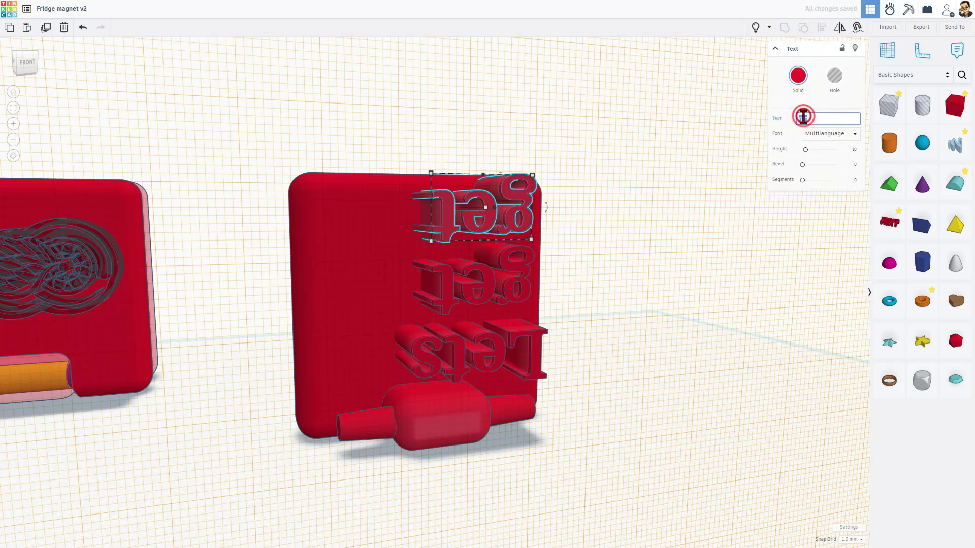
text(Crackin)
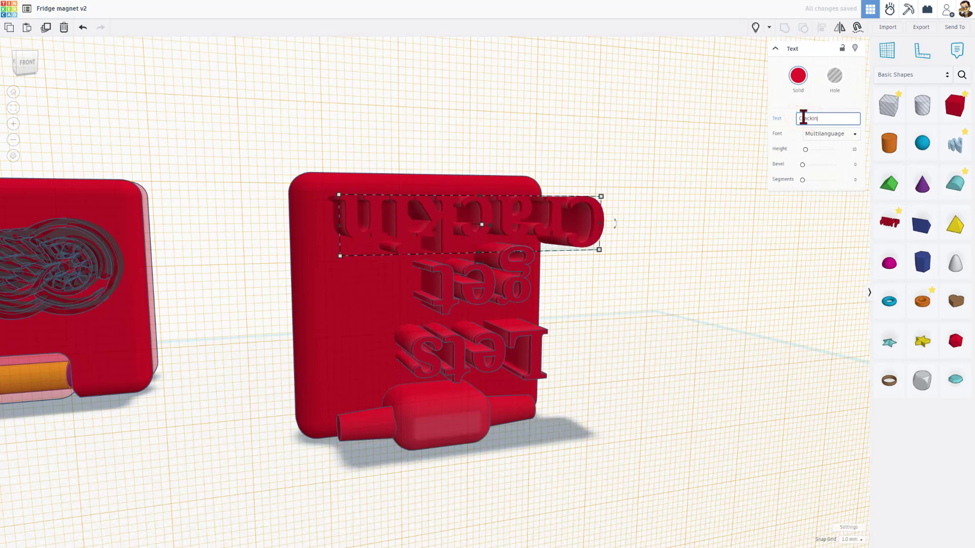
click(608, 436)
Set a workplane on the board, narrow 'Crackin' to fit and move 'get' upward
key(w)
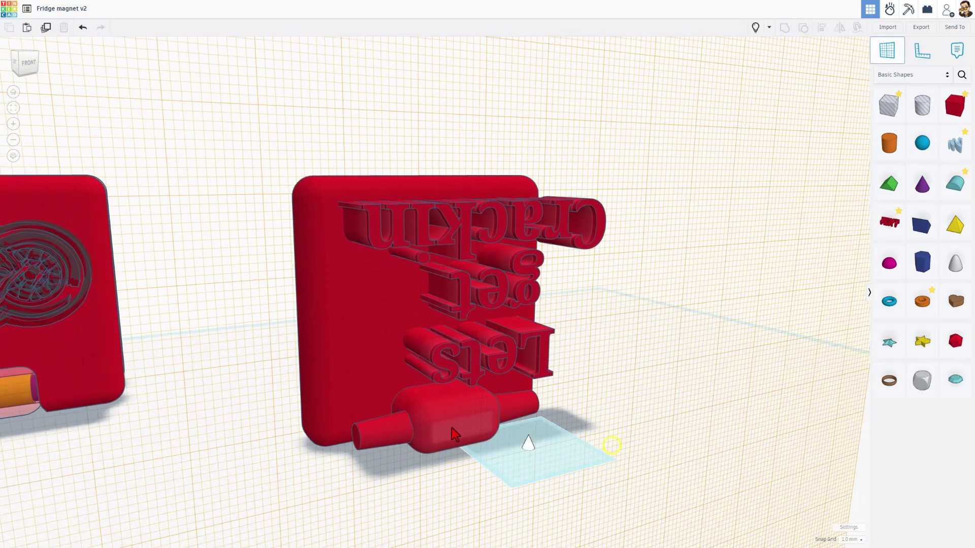
click(360, 328)
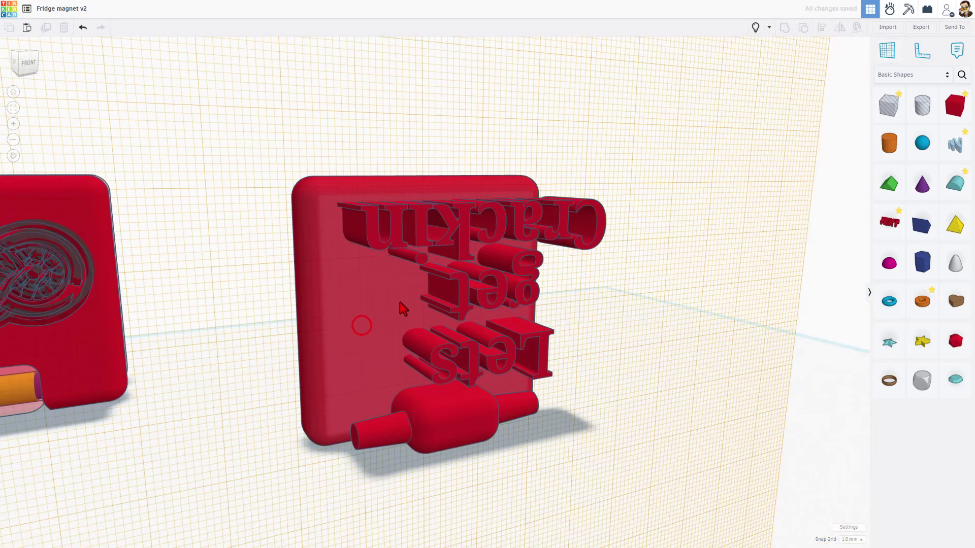
click(440, 299)
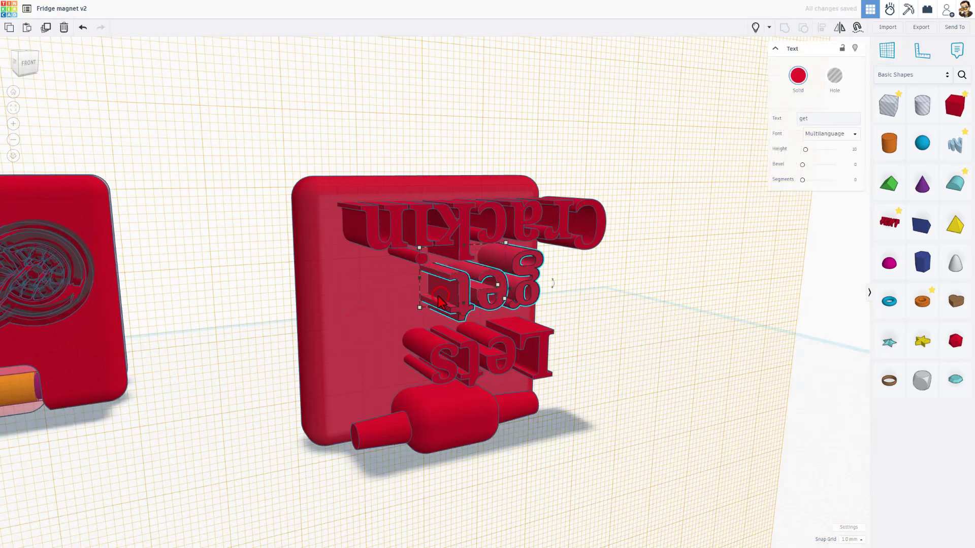
click(462, 240)
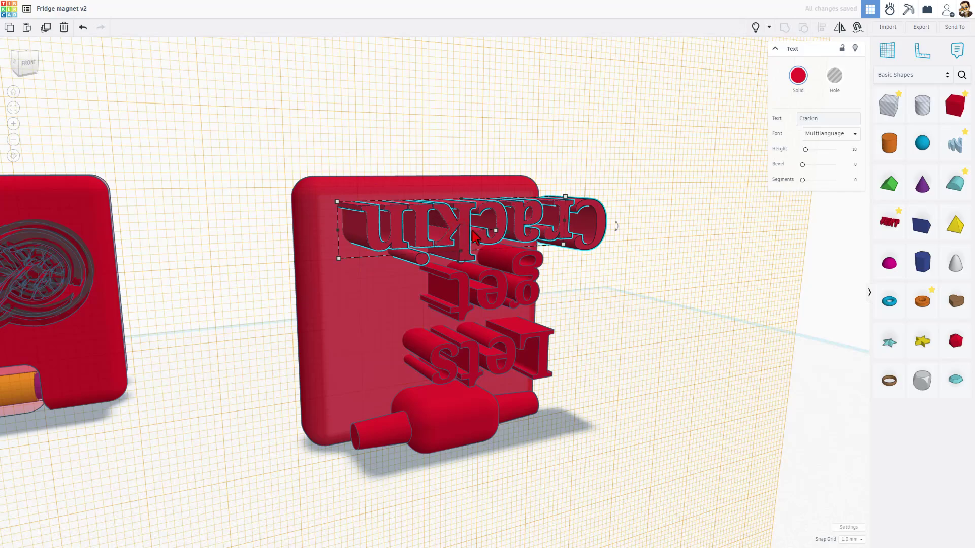
right_drag(472, 236, 494, 262)
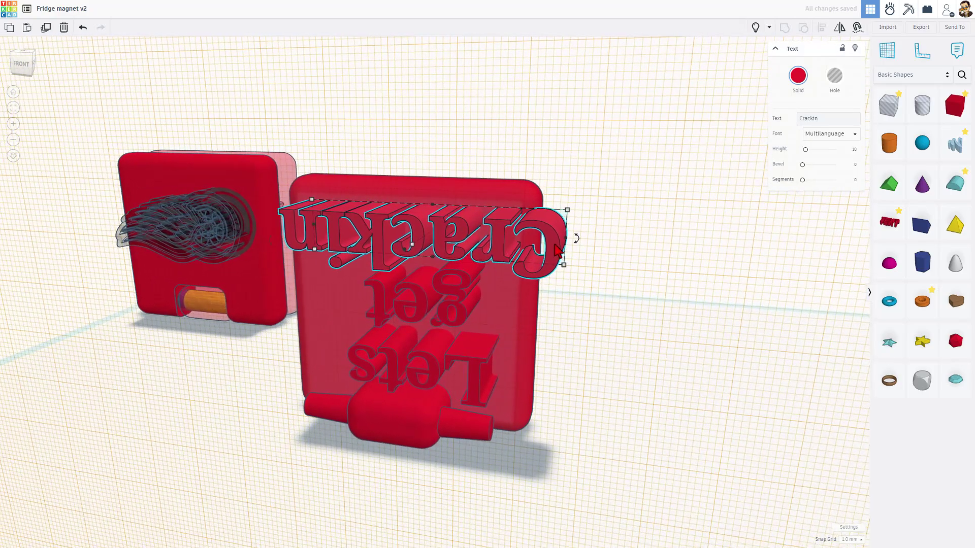
drag(566, 248, 524, 237)
drag(391, 321, 393, 304)
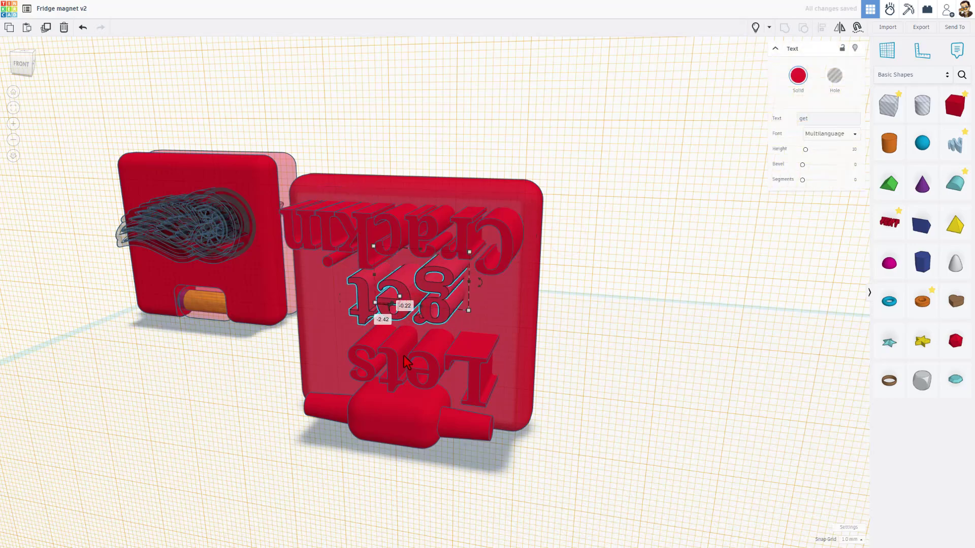
Turn 'Lets', 'get' and 'Crackin' into holes and lower them into the board
click(373, 359)
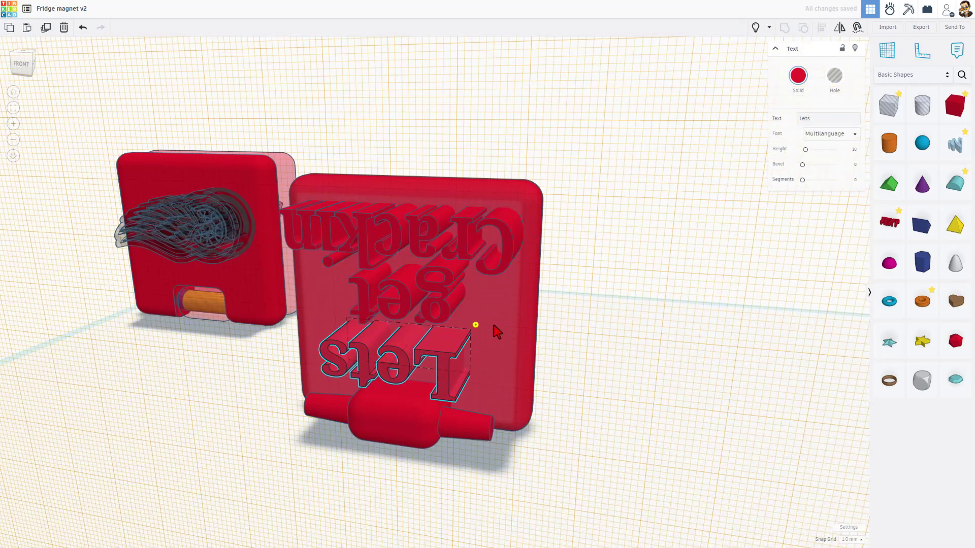
right_drag(475, 325, 514, 345)
shift+drag(549, 357, 468, 362)
shift+click(449, 285)
shift+click(435, 241)
click(834, 76)
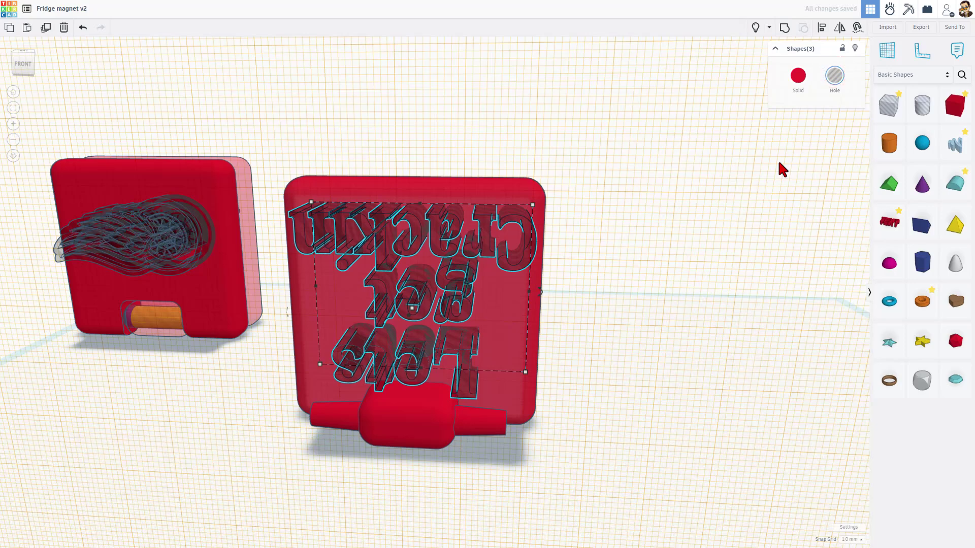
key(ctrl+Down)
key(ctrl+Down)
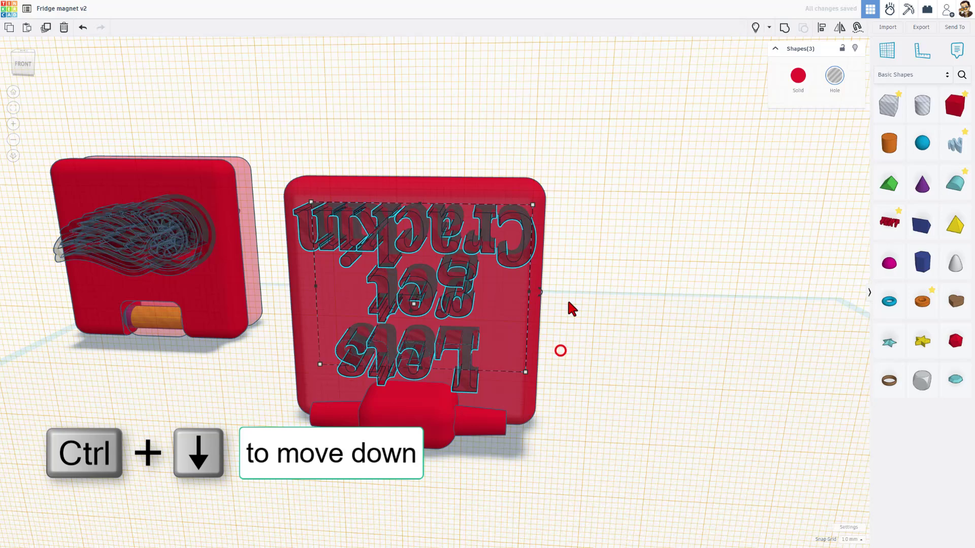
Centre the text horizontally on the board and nudge 'get' slightly down
click(594, 265)
drag(483, 165, 418, 348)
key(l)
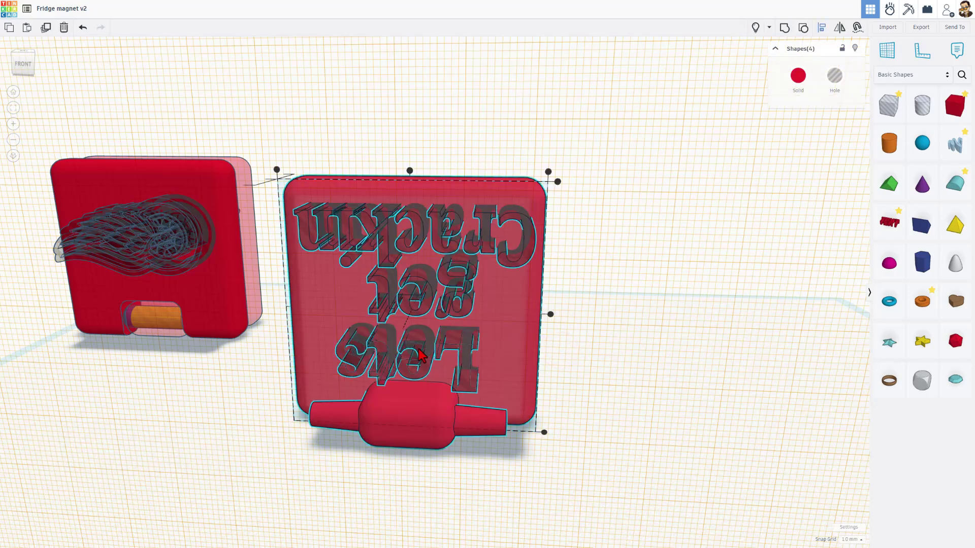
click(410, 169)
click(595, 362)
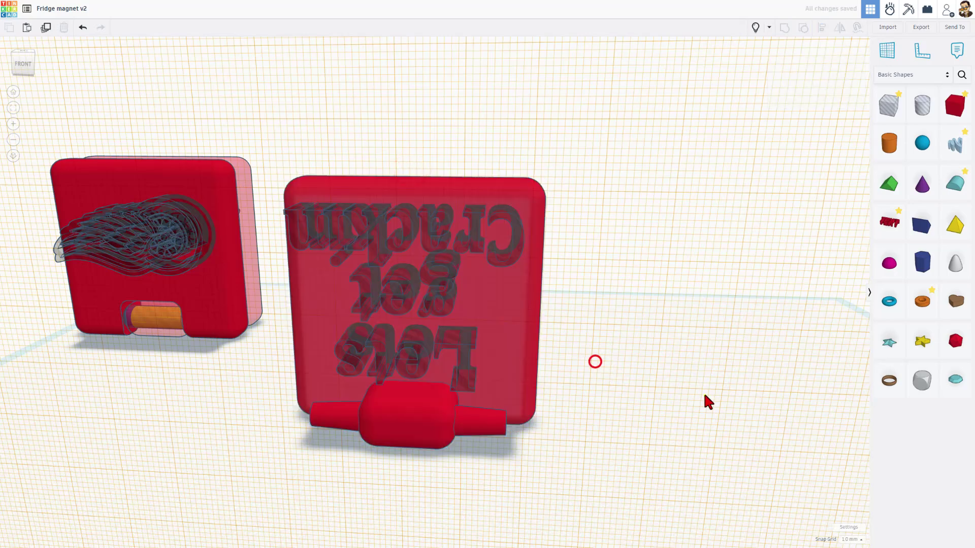
right_drag(705, 394, 728, 374)
click(445, 296)
key(Down)
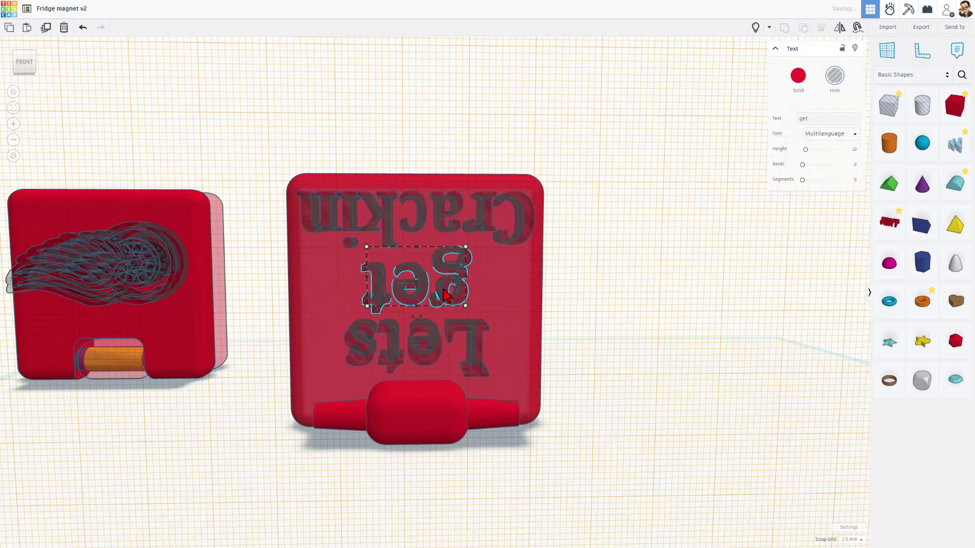
Group the board, text holes and hinge pieces, then unhide the HLModTech magnet
mouse_move(702, 418)
right_down()
mouse_move(642, 404)
mouse_move(638, 416)
mouse_move(307, 427)
mouse_move(681, 441)
mouse_move(611, 374)
right_up()
click(395, 403)
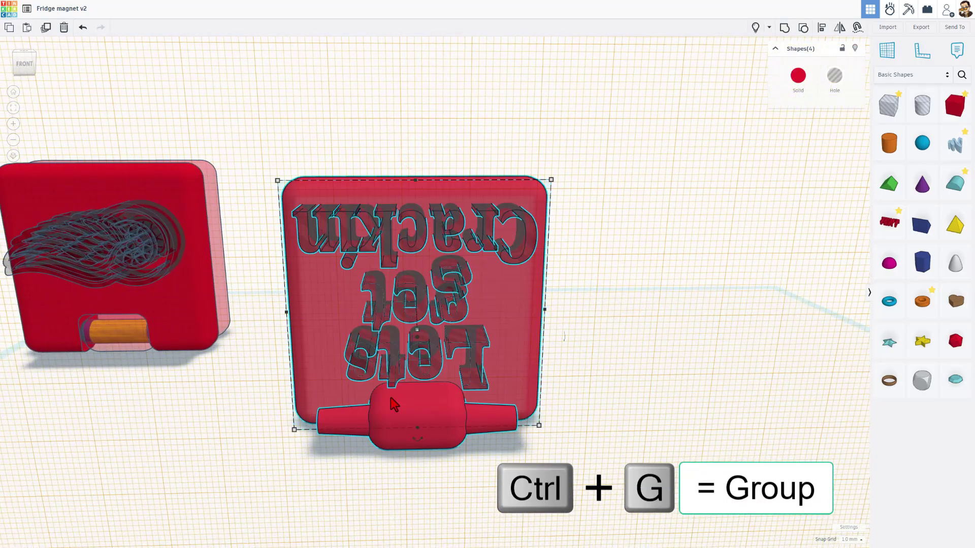
key(ctrl+g)
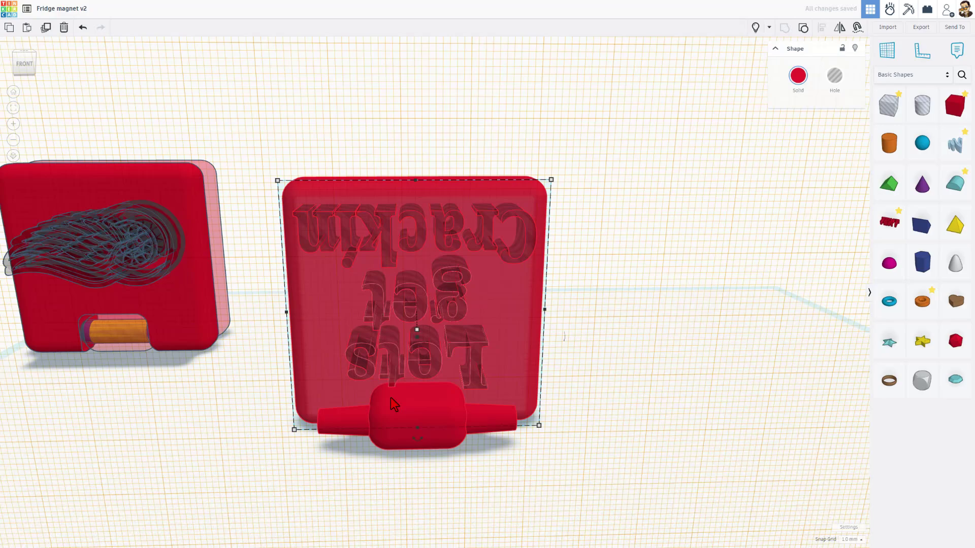
right_drag(391, 398, 439, 421)
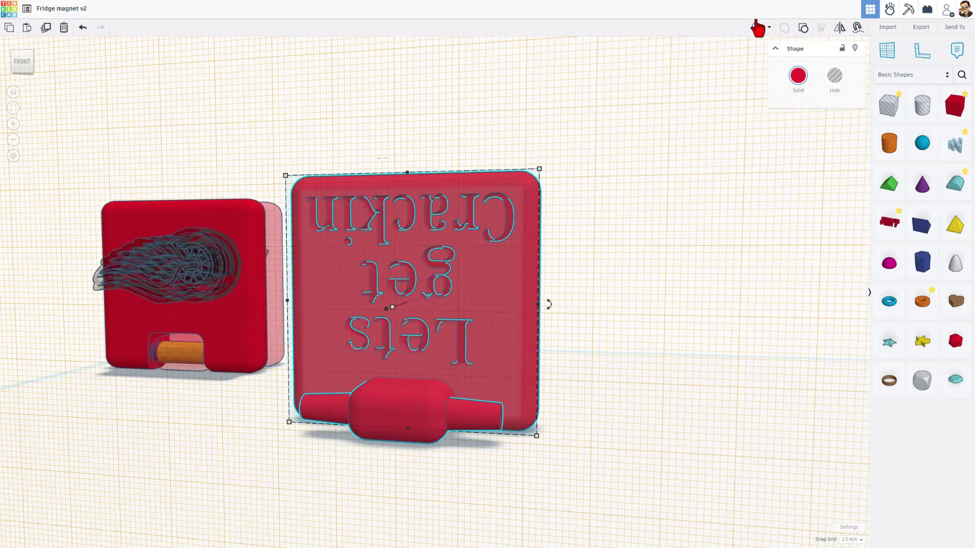
click(756, 26)
right_drag(593, 403, 620, 418)
Make the front magnet see-through and orbit round it to inspect the engraving
right_drag(519, 426, 437, 414)
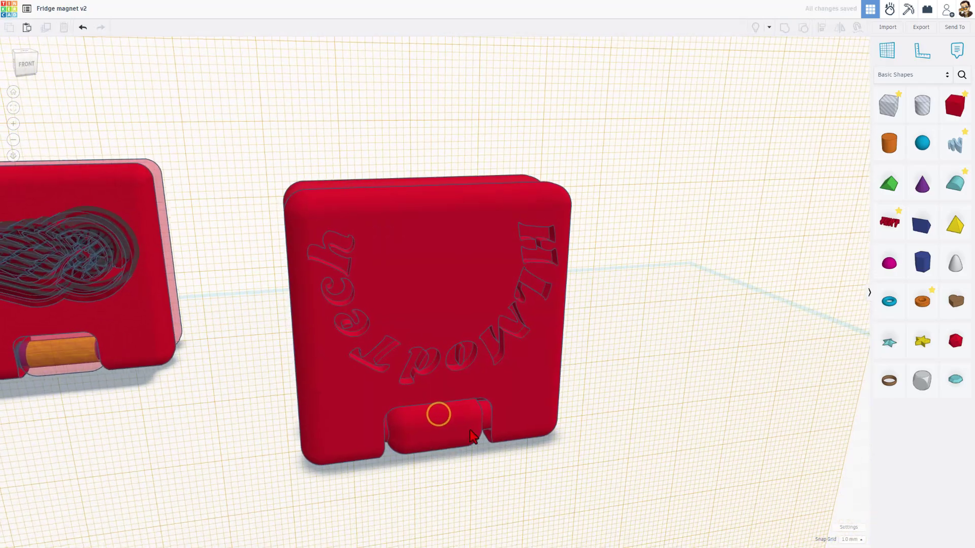
right_drag(640, 433, 558, 396)
click(551, 397)
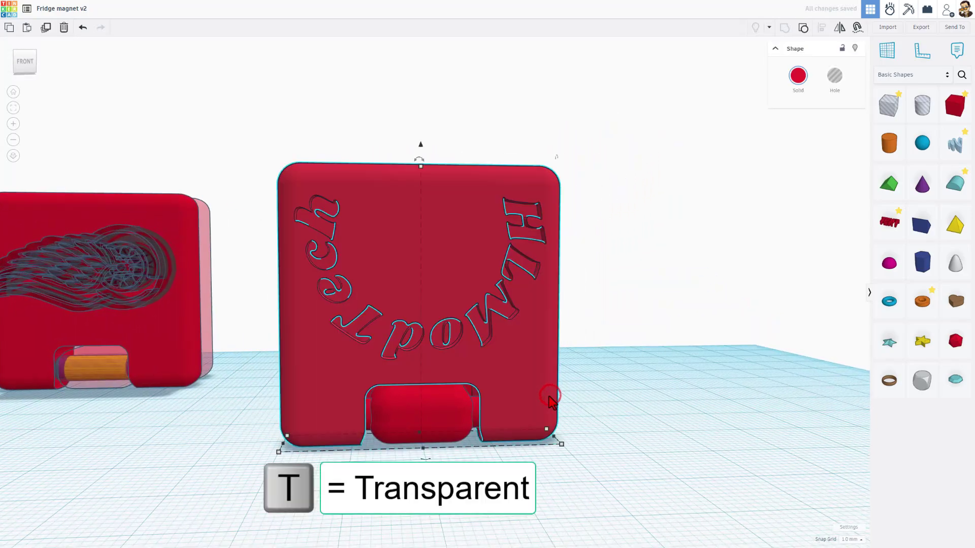
key(t)
scroll(431, 444, up, 3)
right_drag(380, 452, 407, 459)
scroll(364, 443, down, 5)
Box-select both parts of the front magnet
click(405, 457)
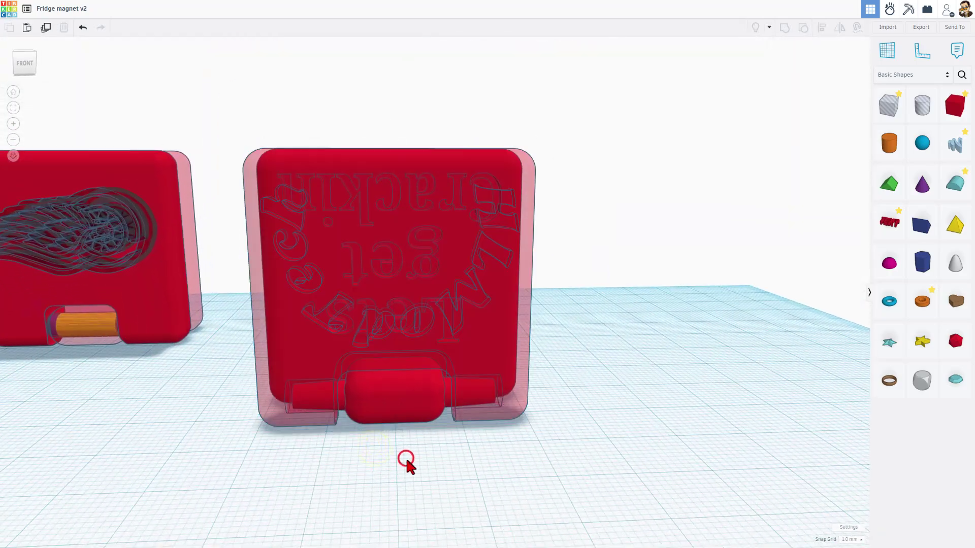
click(397, 365)
click(582, 338)
right_drag(583, 331, 559, 161)
drag(553, 129, 376, 422)
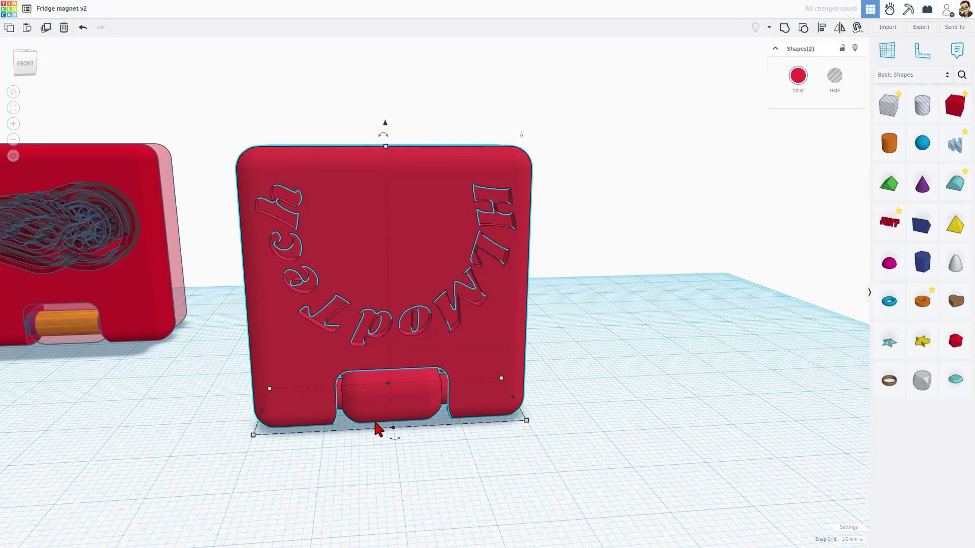
Export the selected shapes as STL, saving Fridge magnet v2.stl to the 3dmodeling folder
click(921, 27)
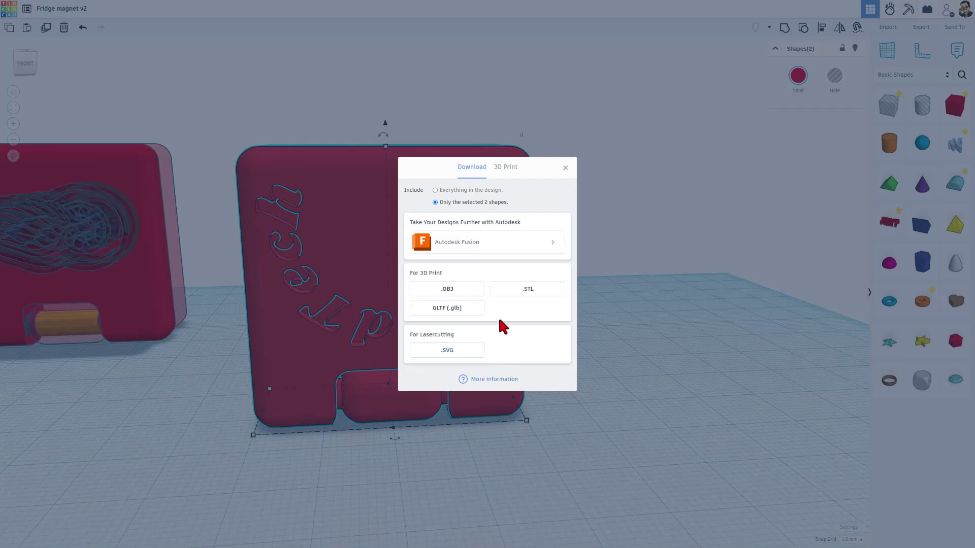
click(528, 293)
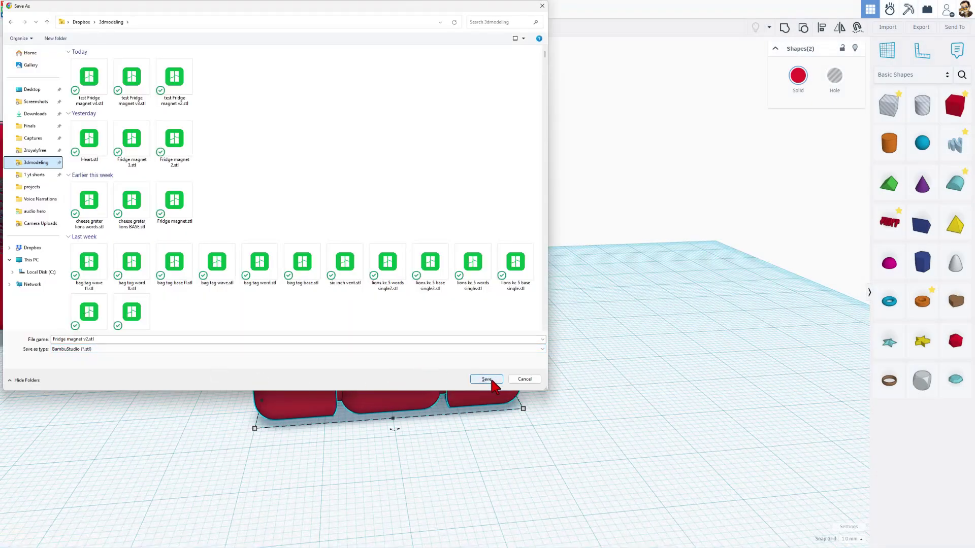
click(486, 379)
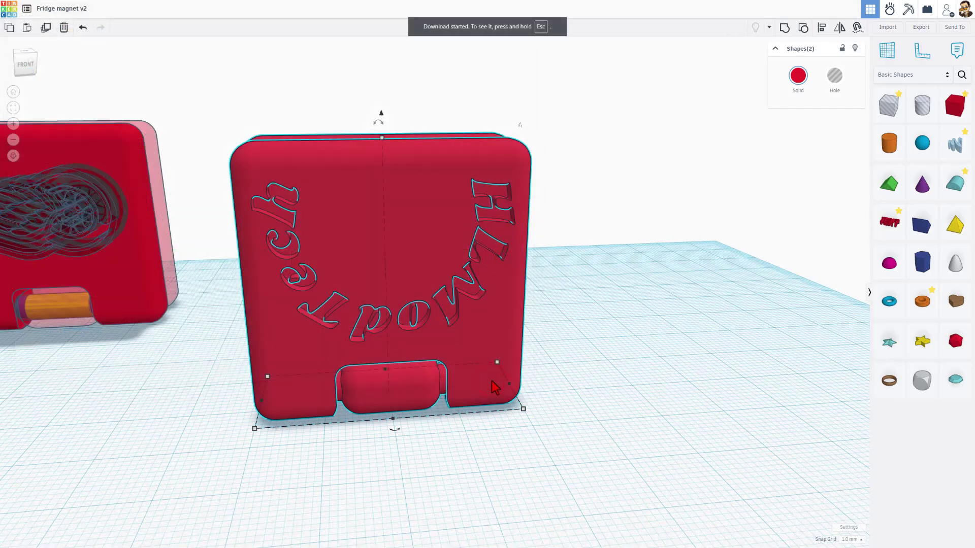
Create a new Bambu Studio project and import Fridge magnet v2.stl onto the build plate
key(alt+Tab)
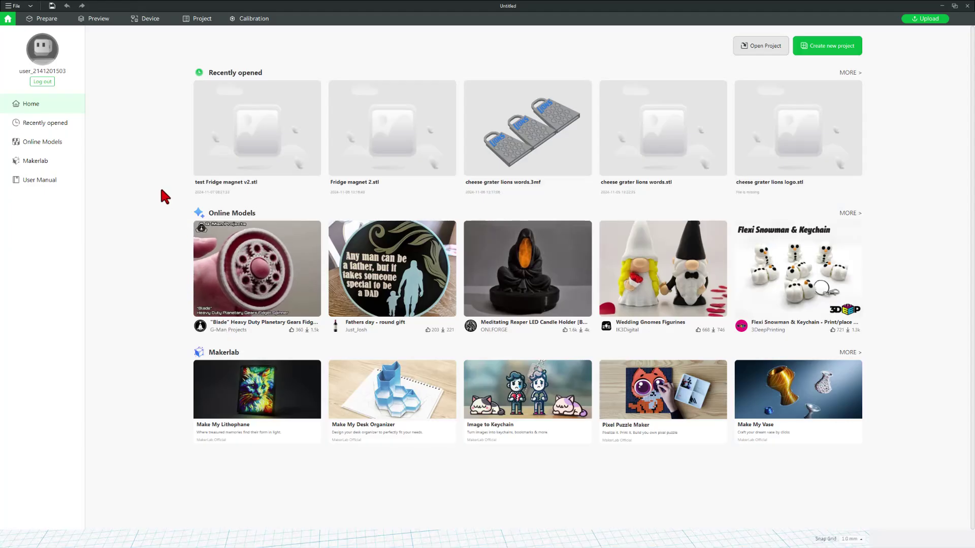
click(811, 53)
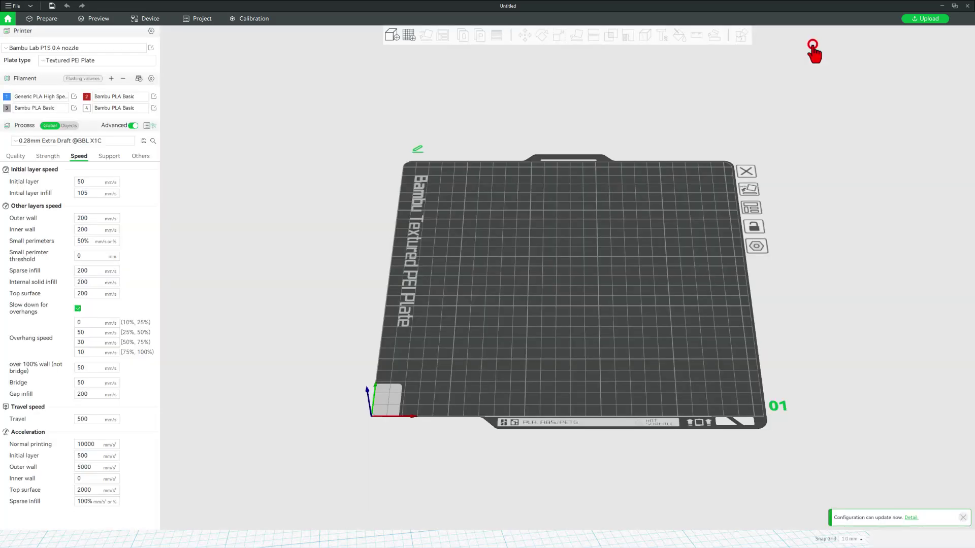
click(391, 35)
click(107, 84)
double_click(107, 84)
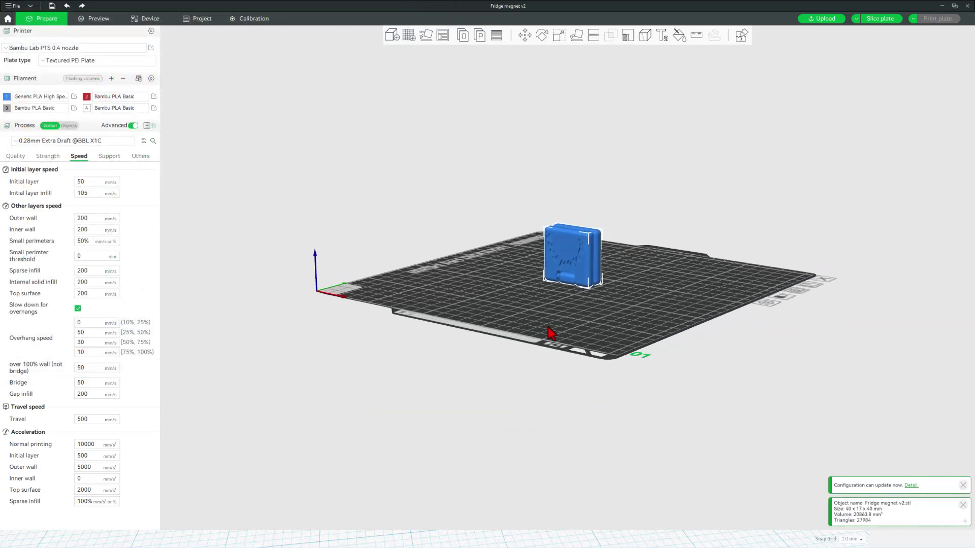
drag(546, 329, 573, 306)
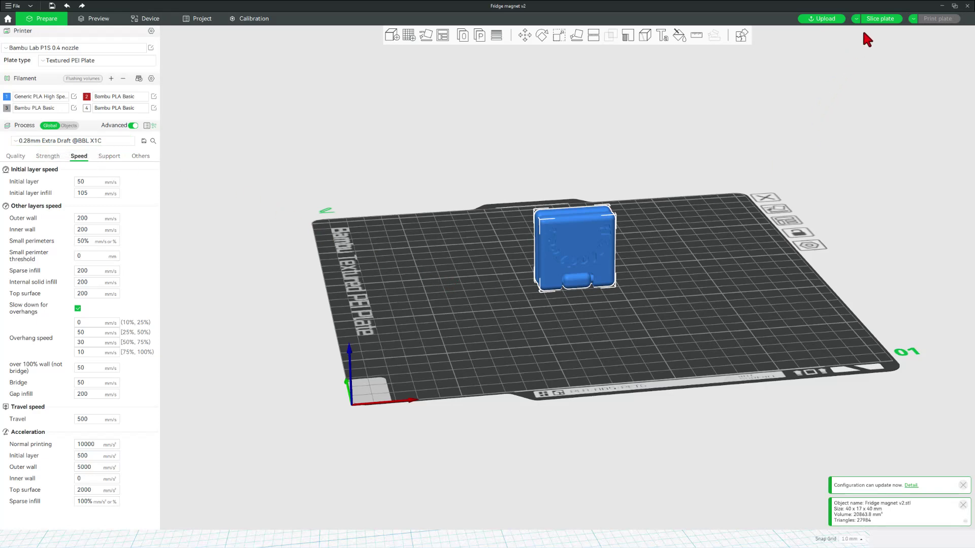
Slice the magnet plate (28m47s, 12.88 g) and send the job to the printer
click(879, 20)
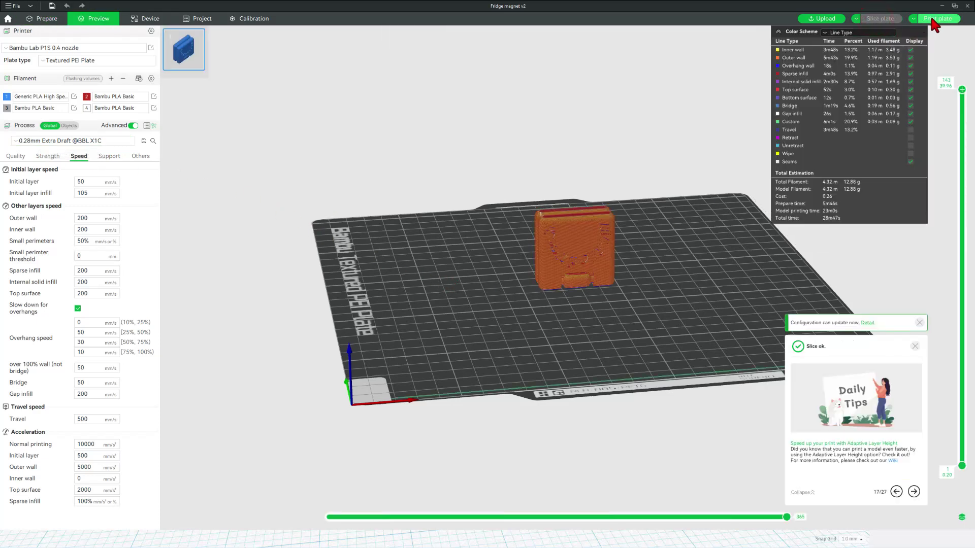
click(937, 19)
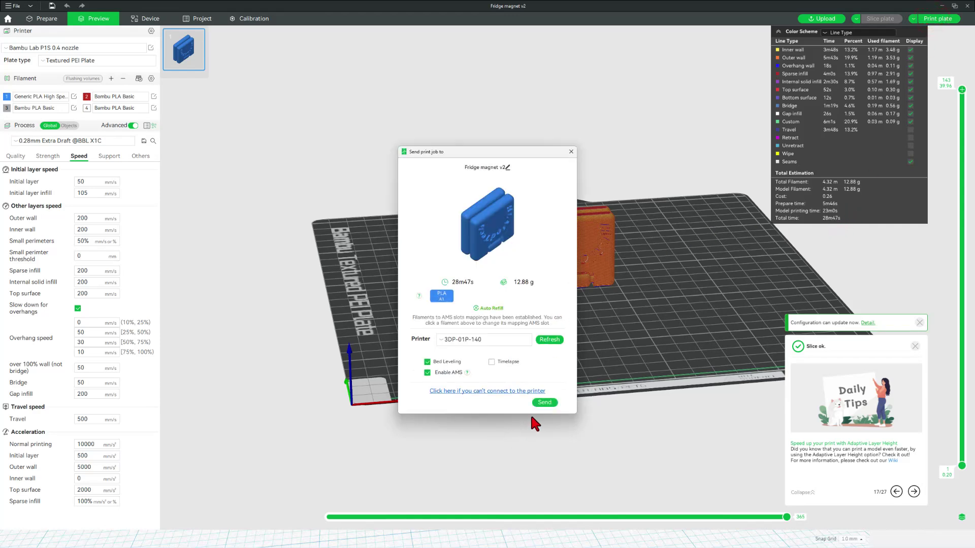
click(544, 401)
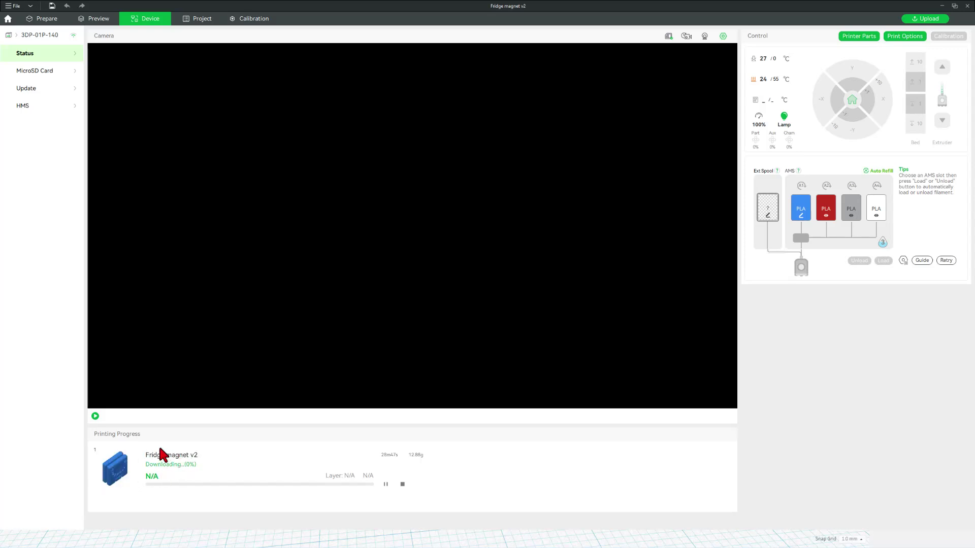
Start the printer's live camera feed on the Device tab
click(95, 416)
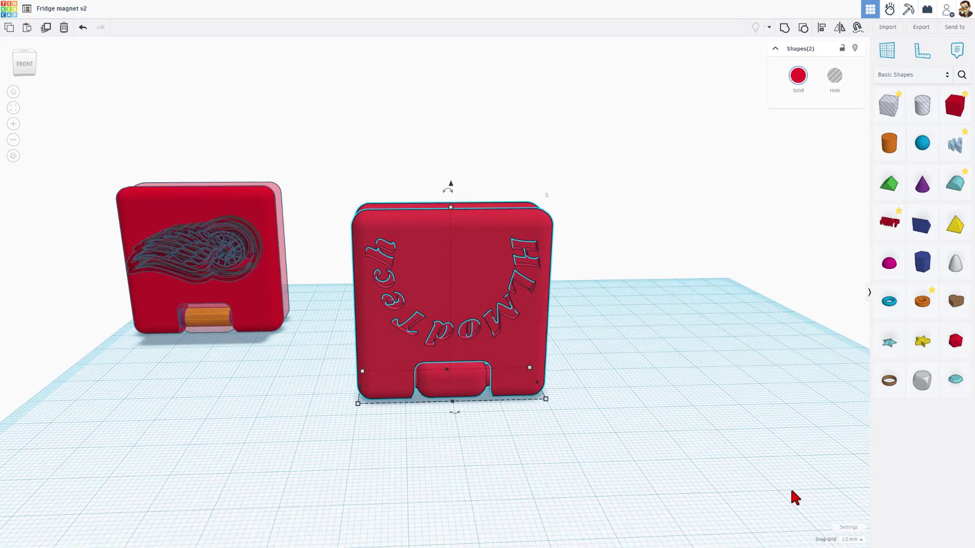
Open the properties of the Fridge magnet Tutorial design from the designs list
right_drag(772, 484, 685, 410)
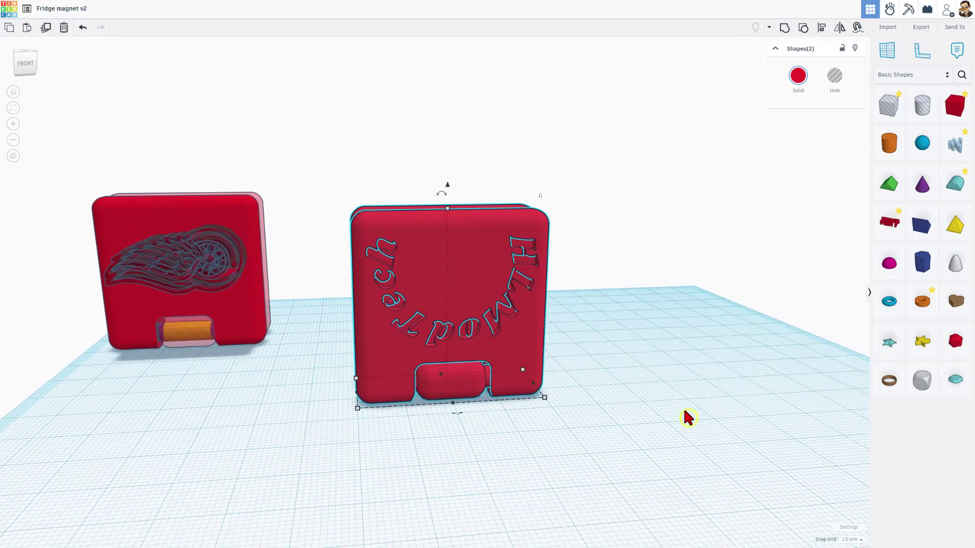
click(8, 15)
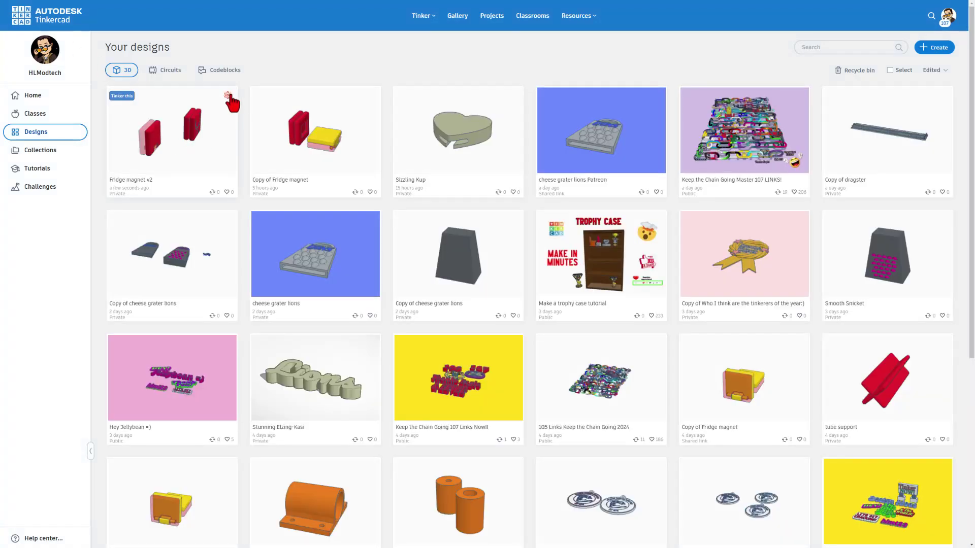
click(228, 96)
click(224, 94)
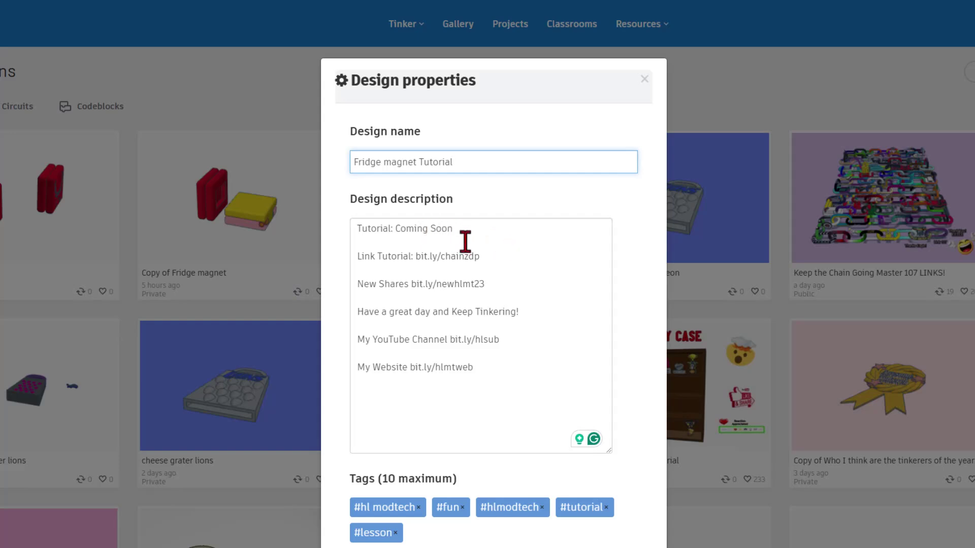
drag(417, 256, 478, 257)
click(502, 259)
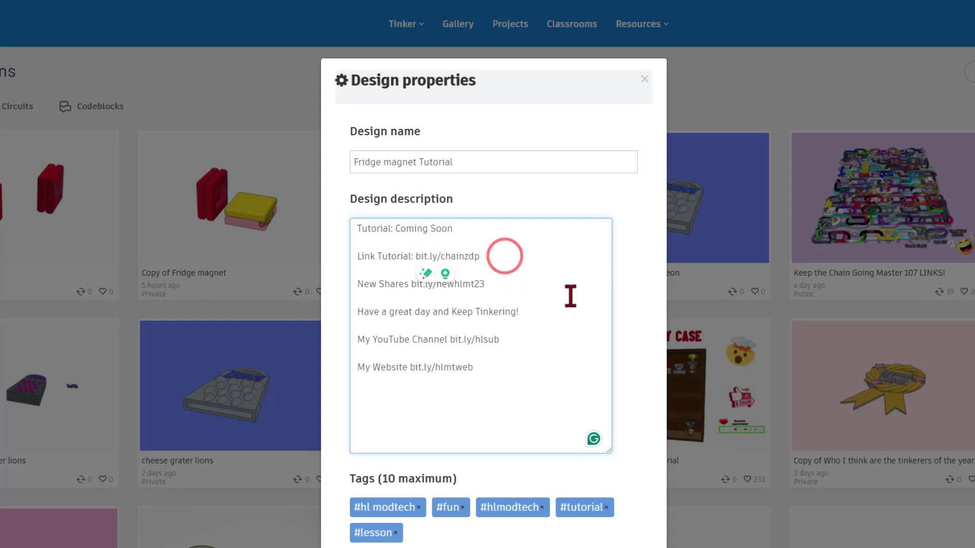
Add the hlmt23 tag to the design
scroll(589, 393, down, 1)
scroll(422, 543, down, 2)
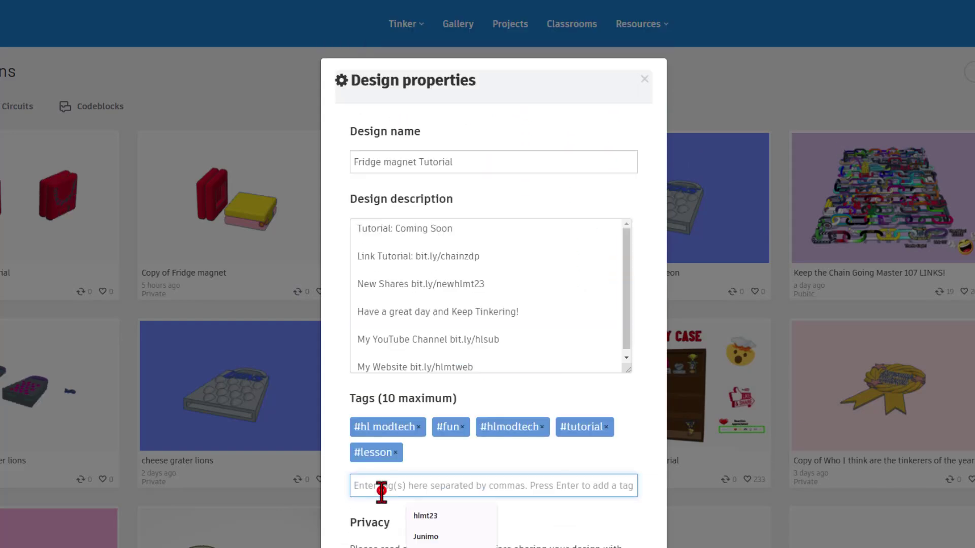
click(425, 515)
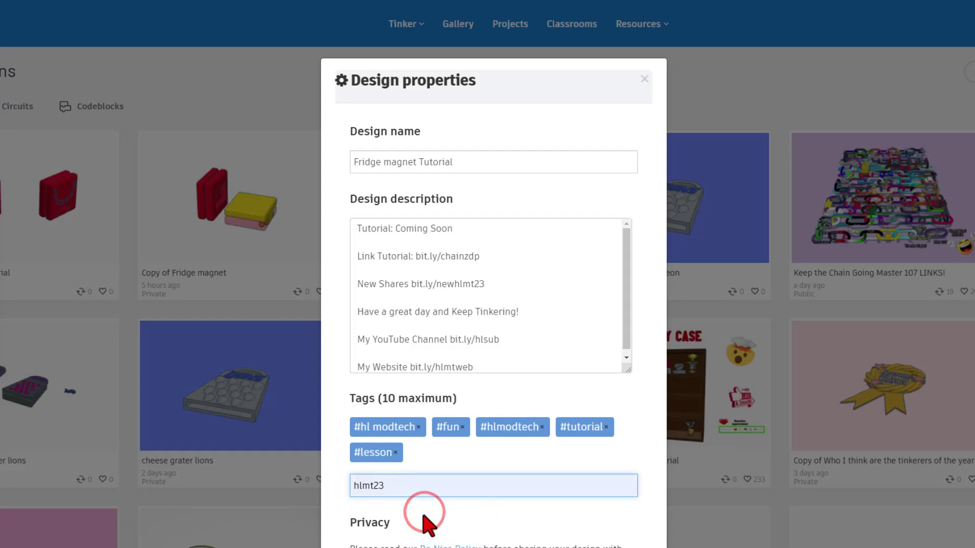
click(496, 452)
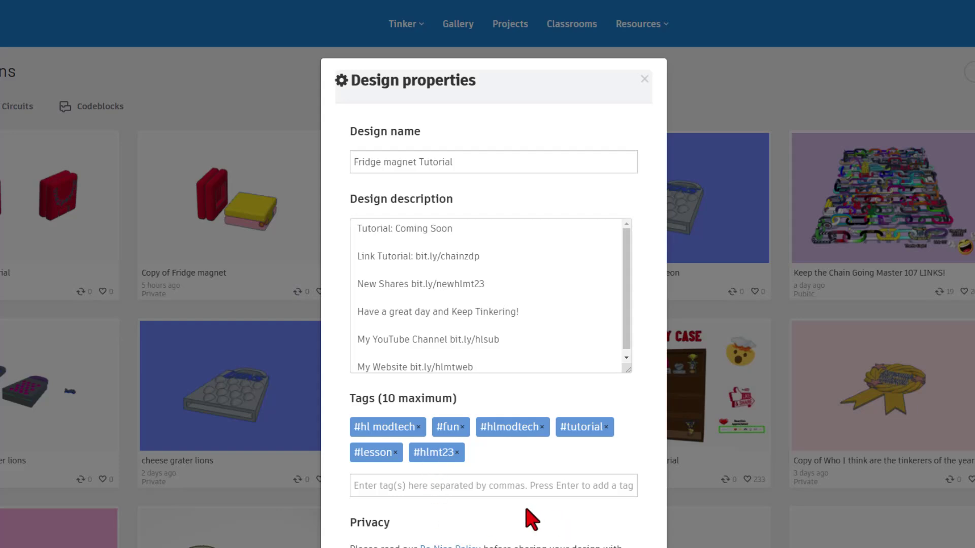
Make the design Public under the Attribution-NoDerivs 3.0 licence and save the changes
scroll(404, 482, down, 5)
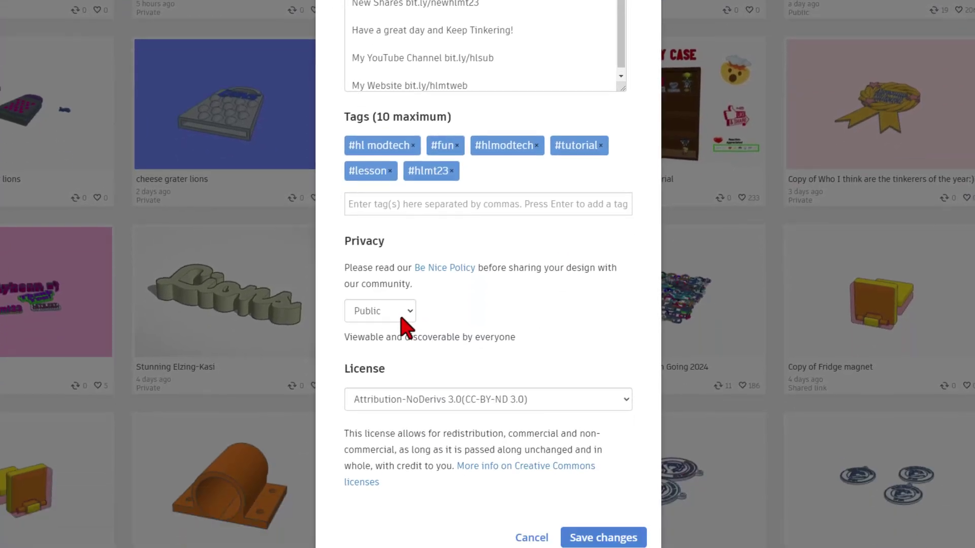
click(403, 310)
click(387, 367)
click(568, 317)
scroll(544, 345, down, 1)
click(498, 340)
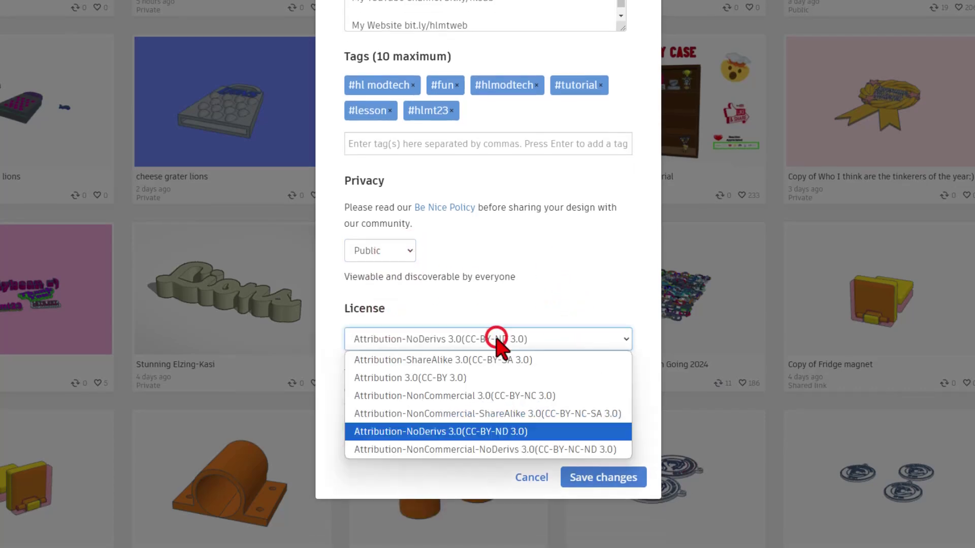
click(432, 432)
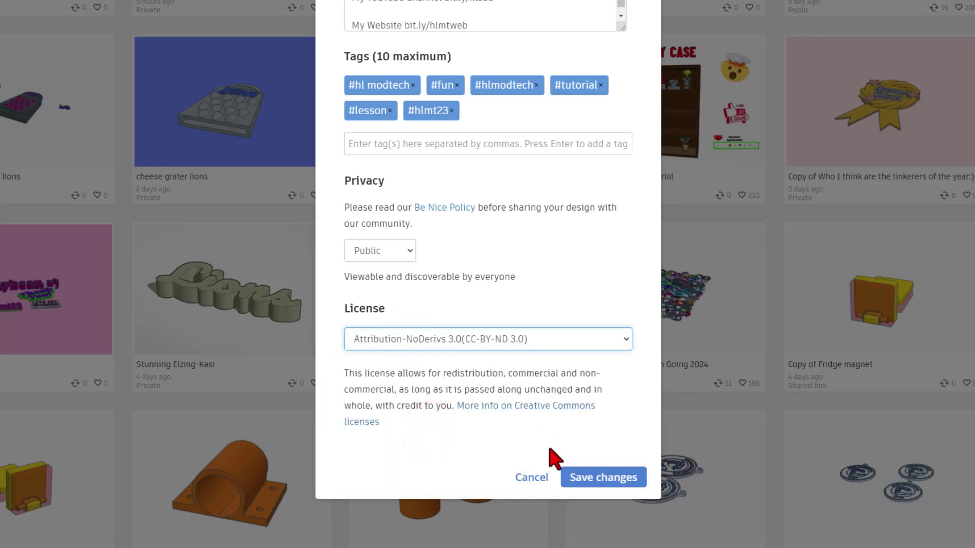
click(579, 479)
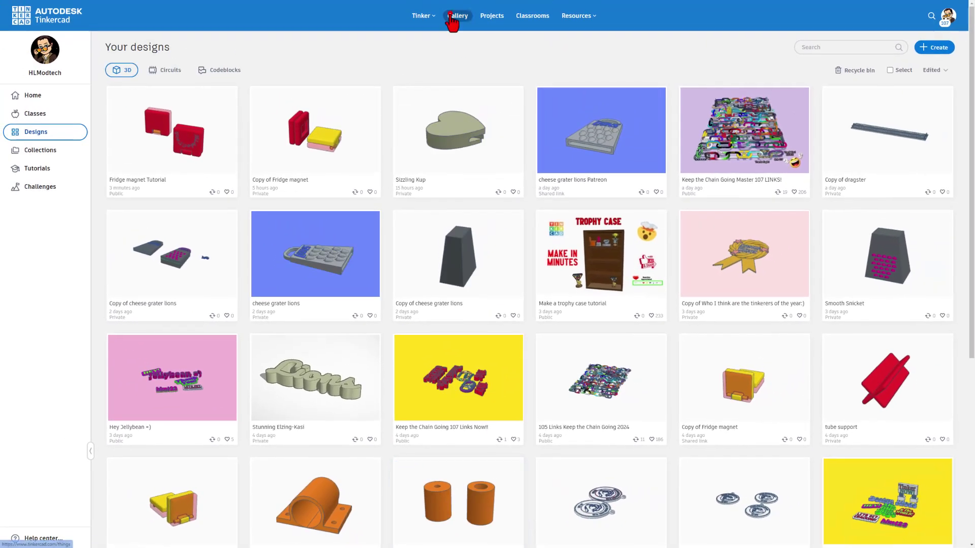
In the community gallery, give the Forrest Frank design a WOW! reaction
click(452, 15)
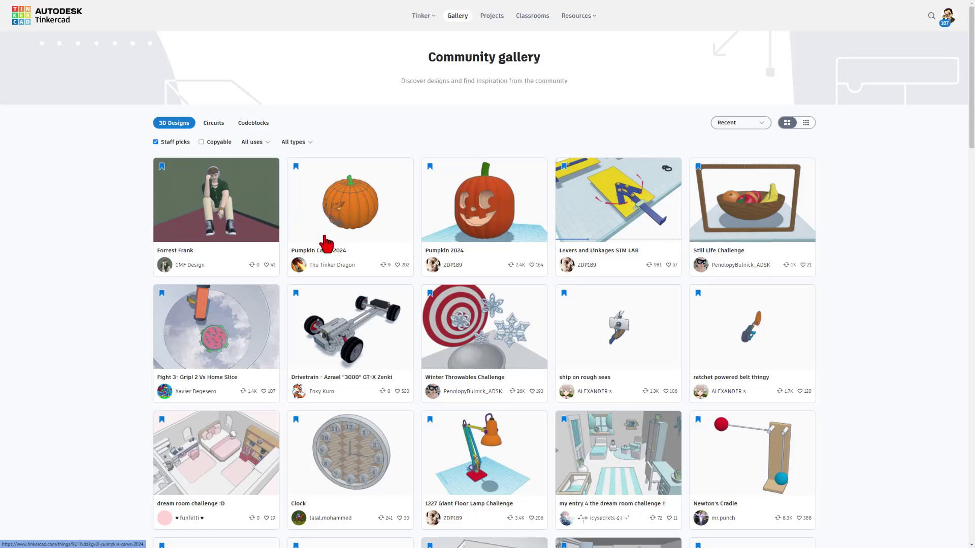
click(226, 217)
click(649, 51)
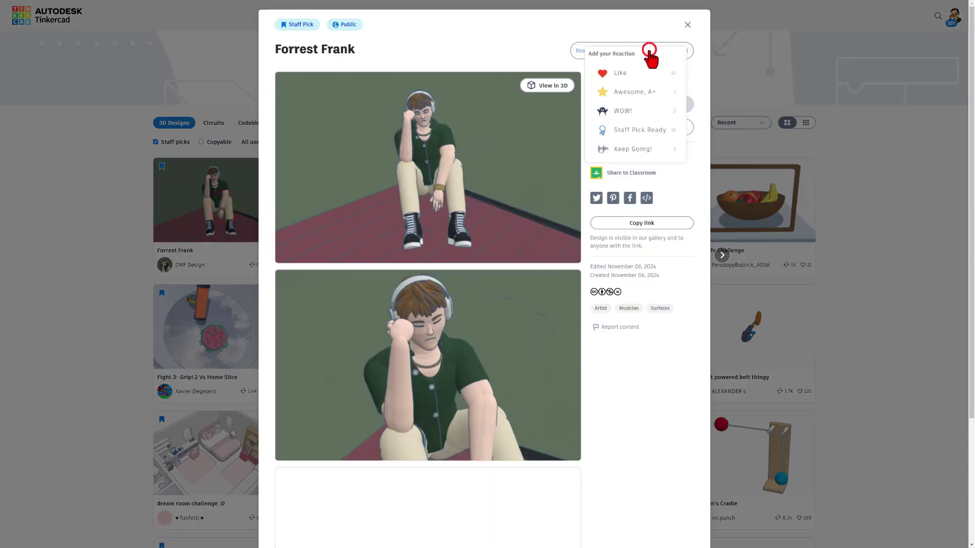
click(630, 113)
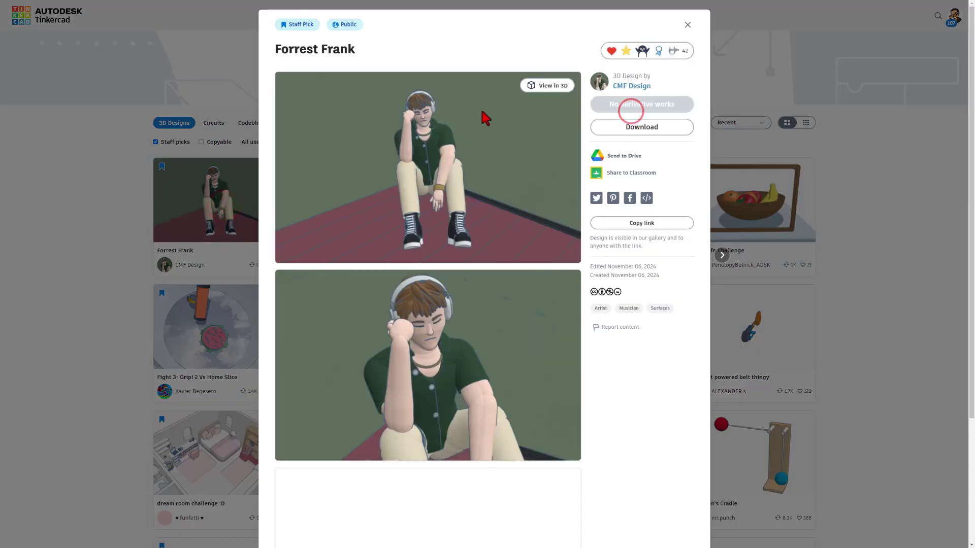
click(48, 138)
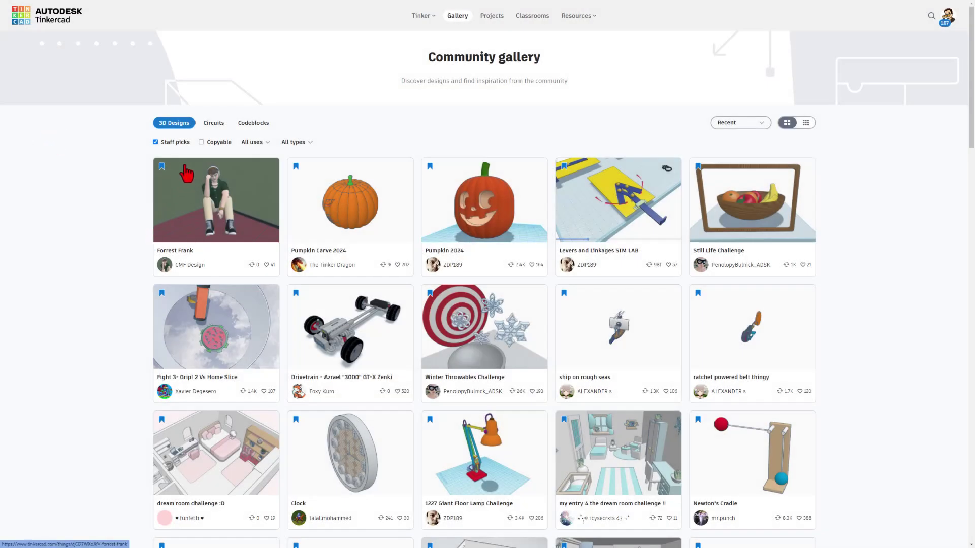
Turn off Staff picks, switch to the small-tile grid, and give Fly a WOW! reaction
click(156, 142)
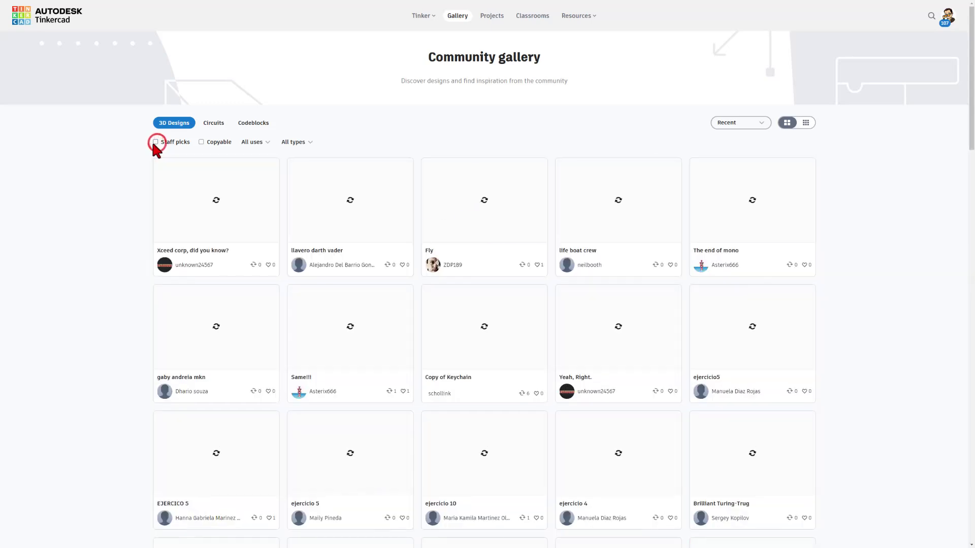
click(804, 125)
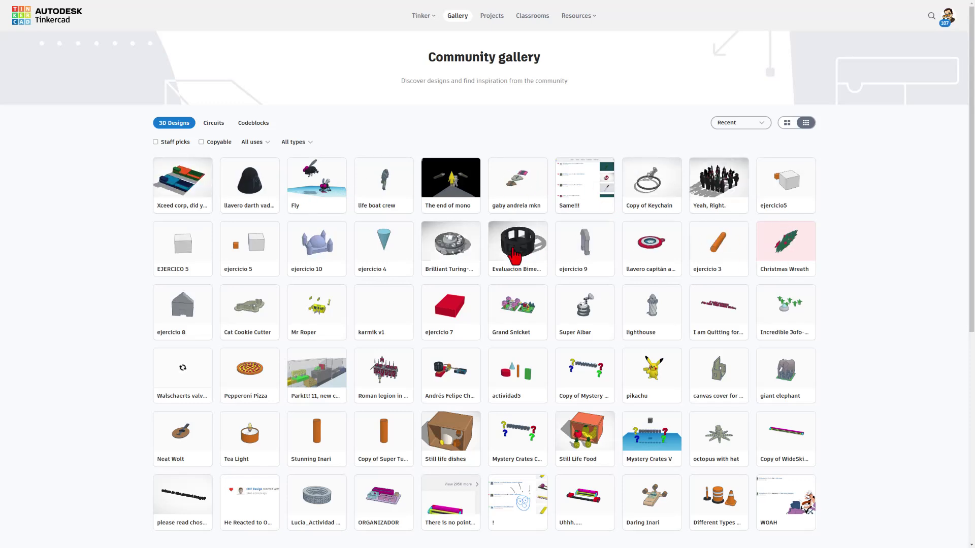
click(307, 186)
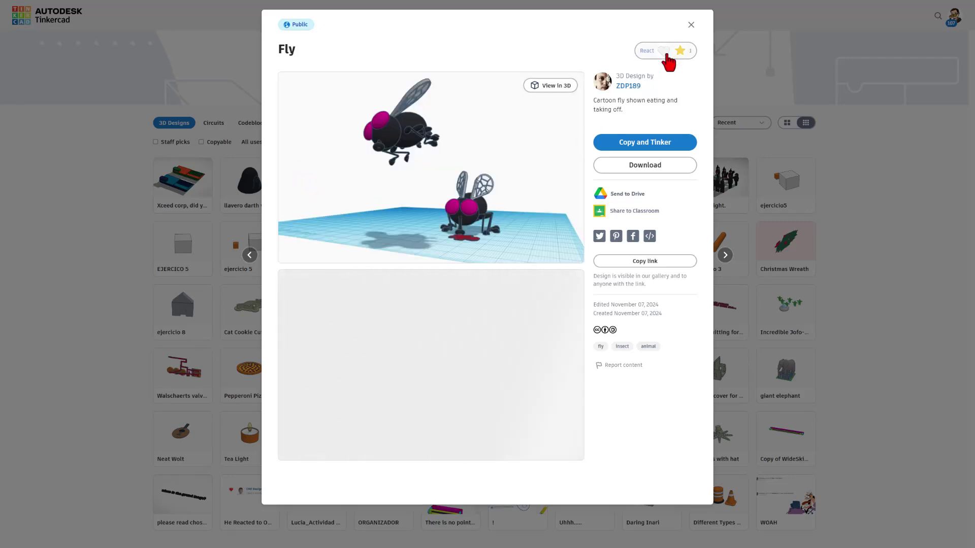
click(670, 52)
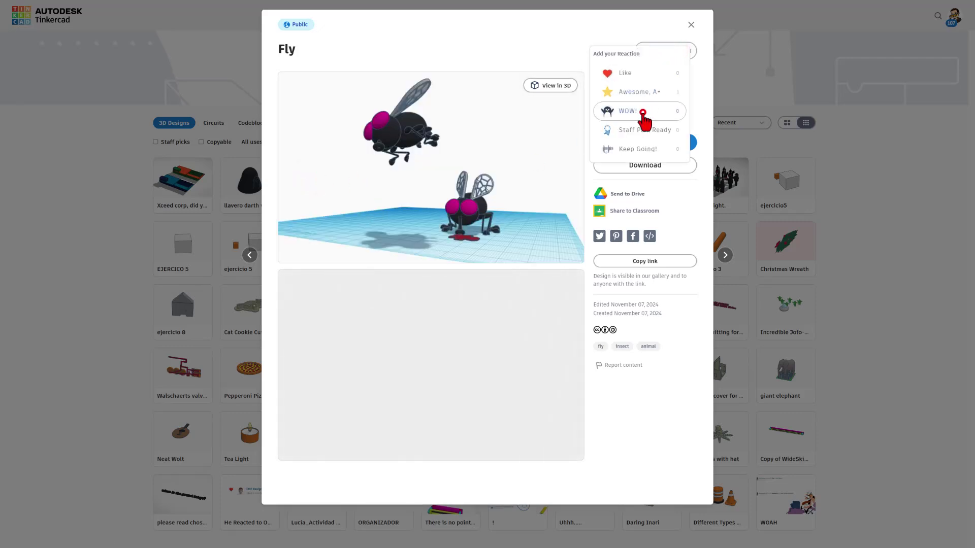
click(643, 113)
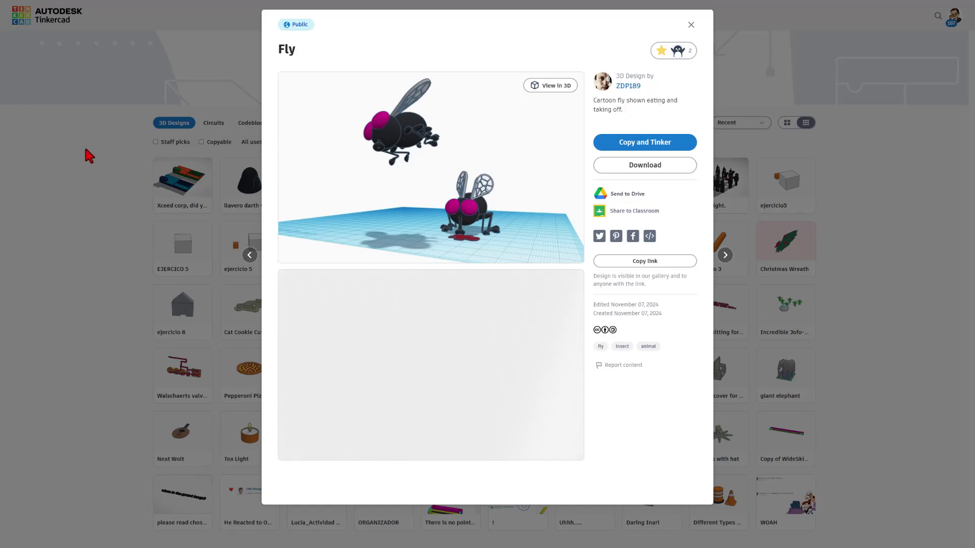
Run the saved hlmt23 gallery search and sort the results by Recent
click(863, 35)
click(929, 13)
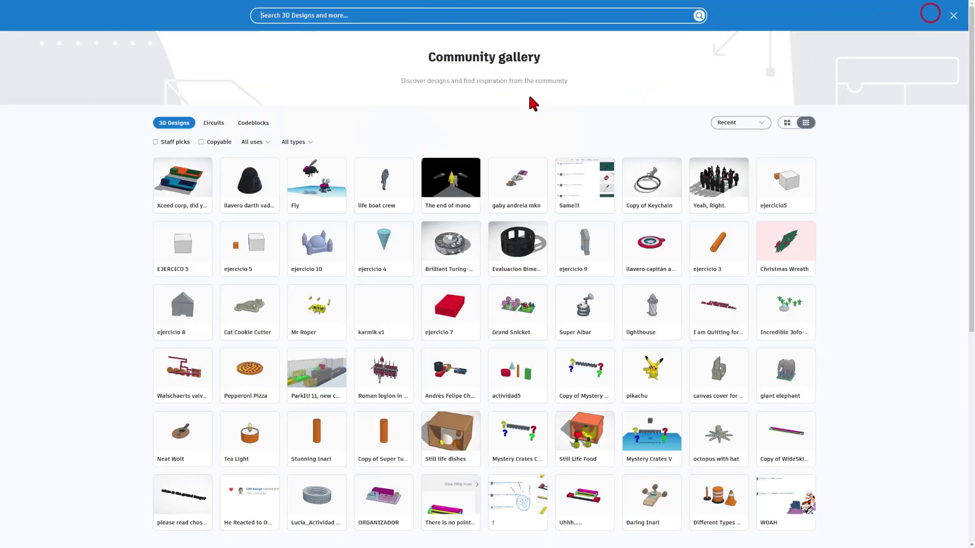
click(400, 11)
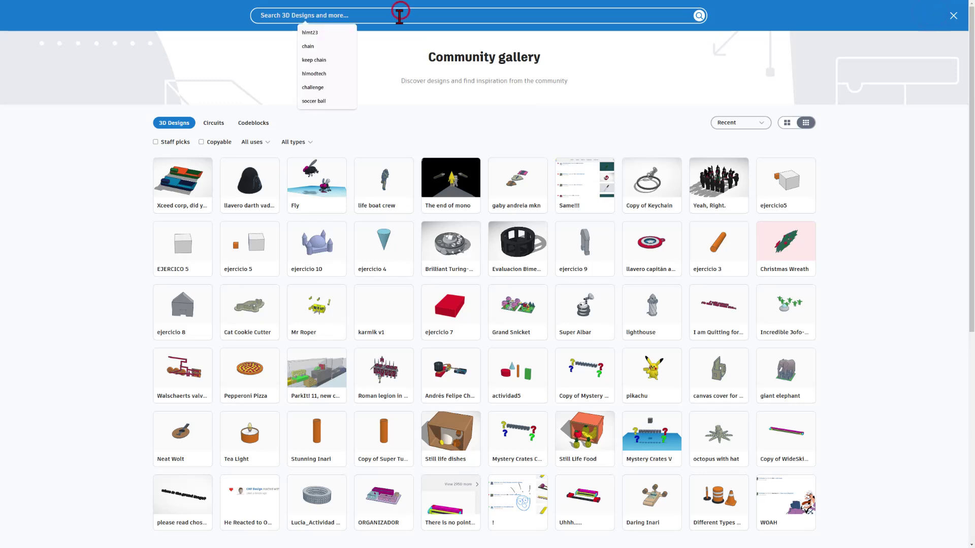
click(315, 33)
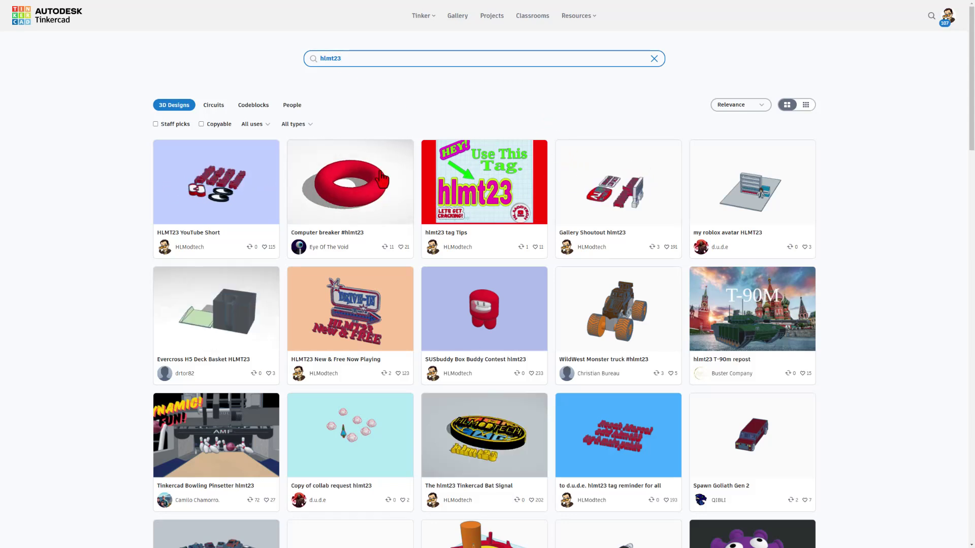
click(719, 106)
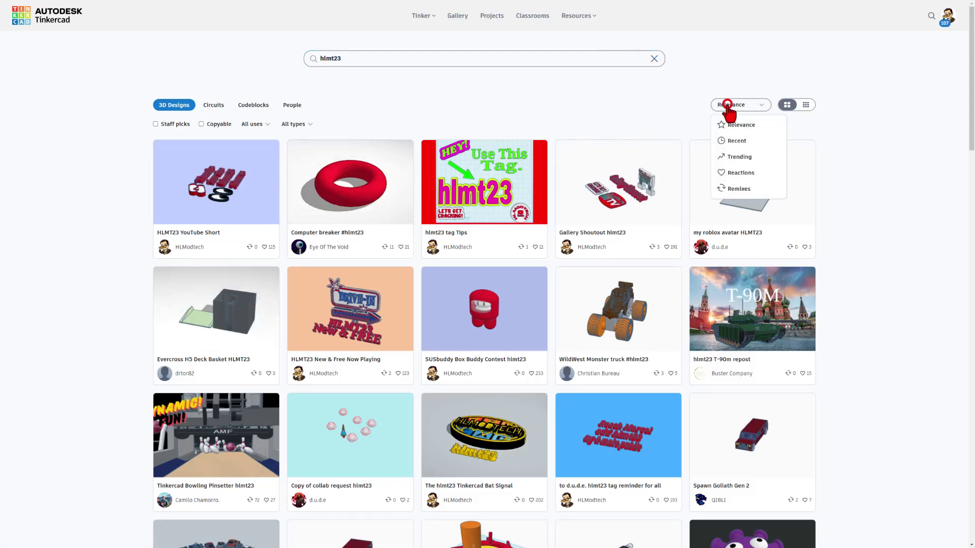
click(731, 141)
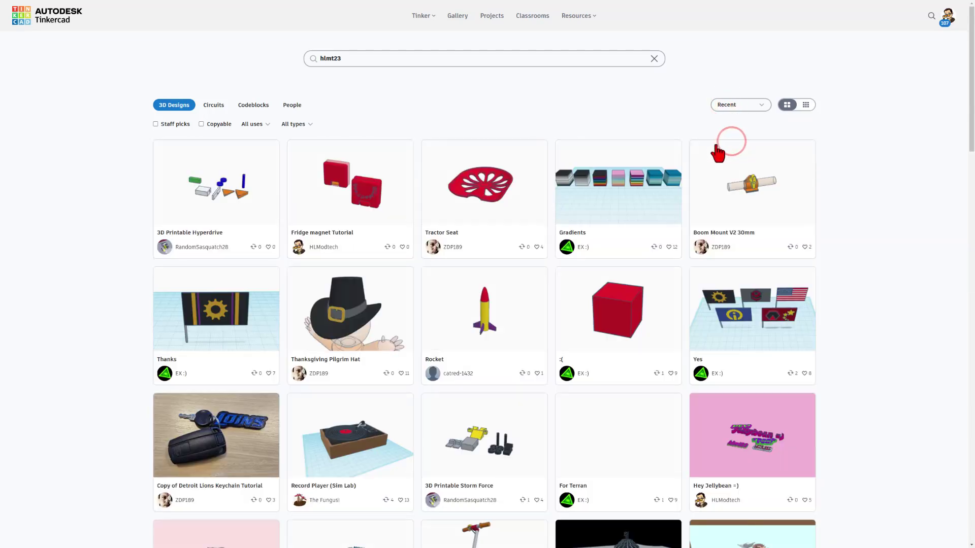
Scroll through the hlmt23 results to locate the Fridge magnet Tutorial
scroll(99, 105, down, 2)
scroll(102, 114, down, 3)
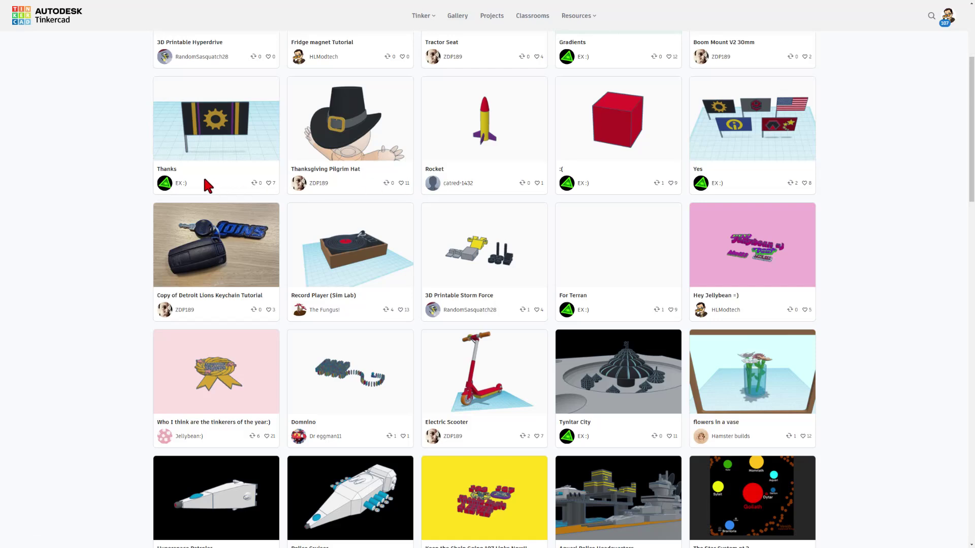
scroll(131, 320, down, 3)
scroll(112, 358, down, 2)
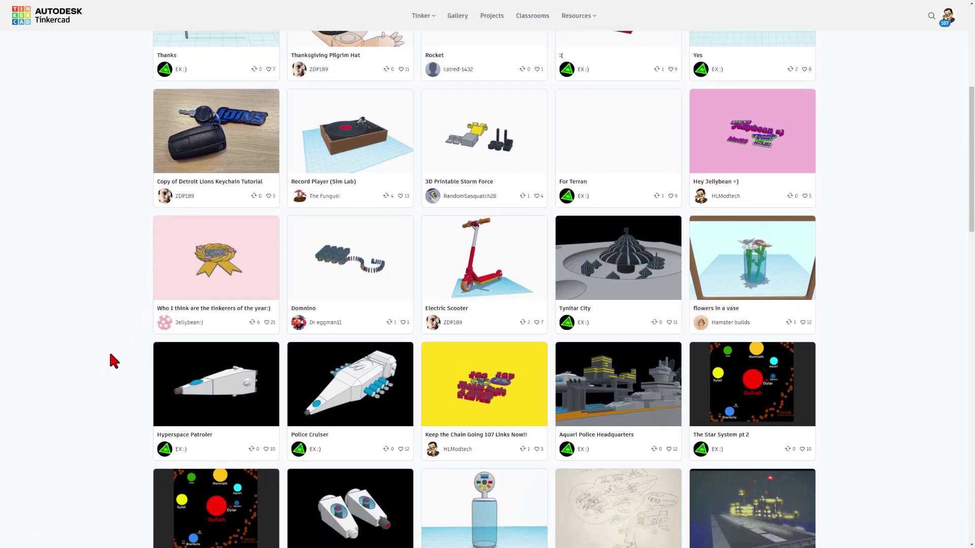
scroll(111, 348, down, 2)
scroll(82, 315, up, 6)
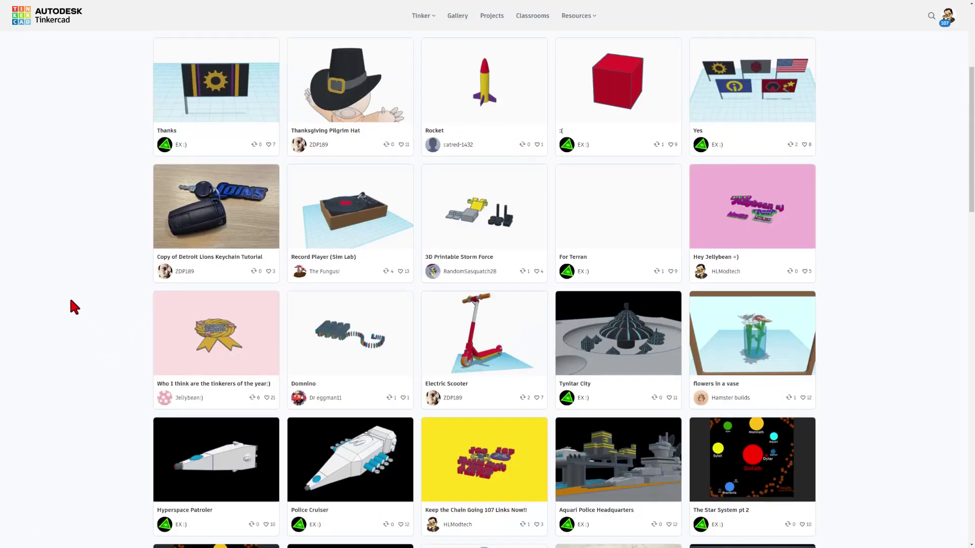
scroll(72, 299, down, 3)
scroll(72, 300, down, 5)
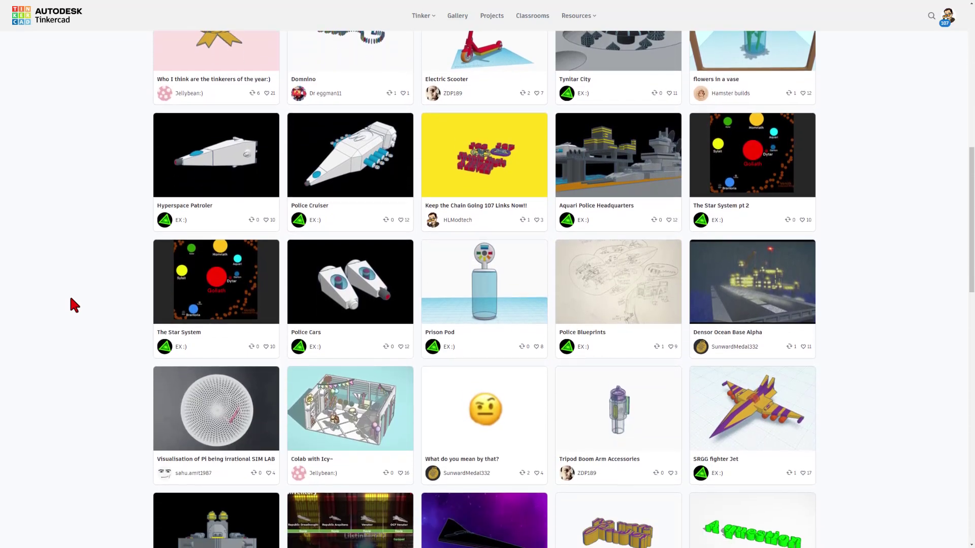
scroll(72, 300, down, 2)
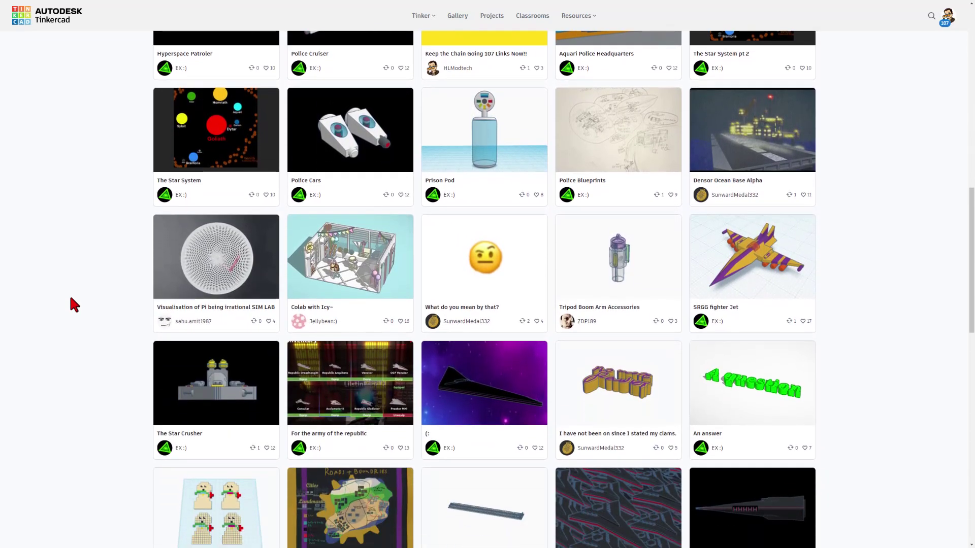
scroll(72, 301, down, 1)
scroll(299, 191, up, 1)
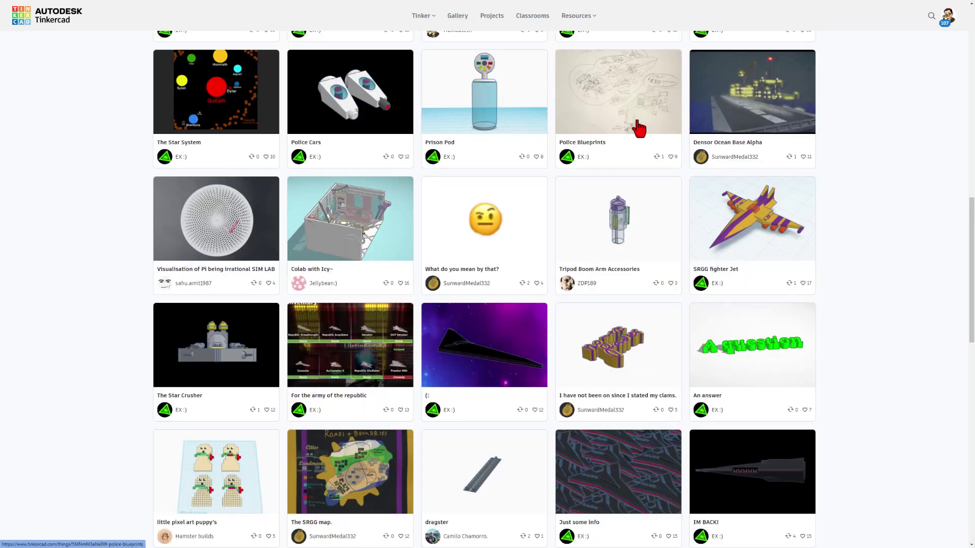